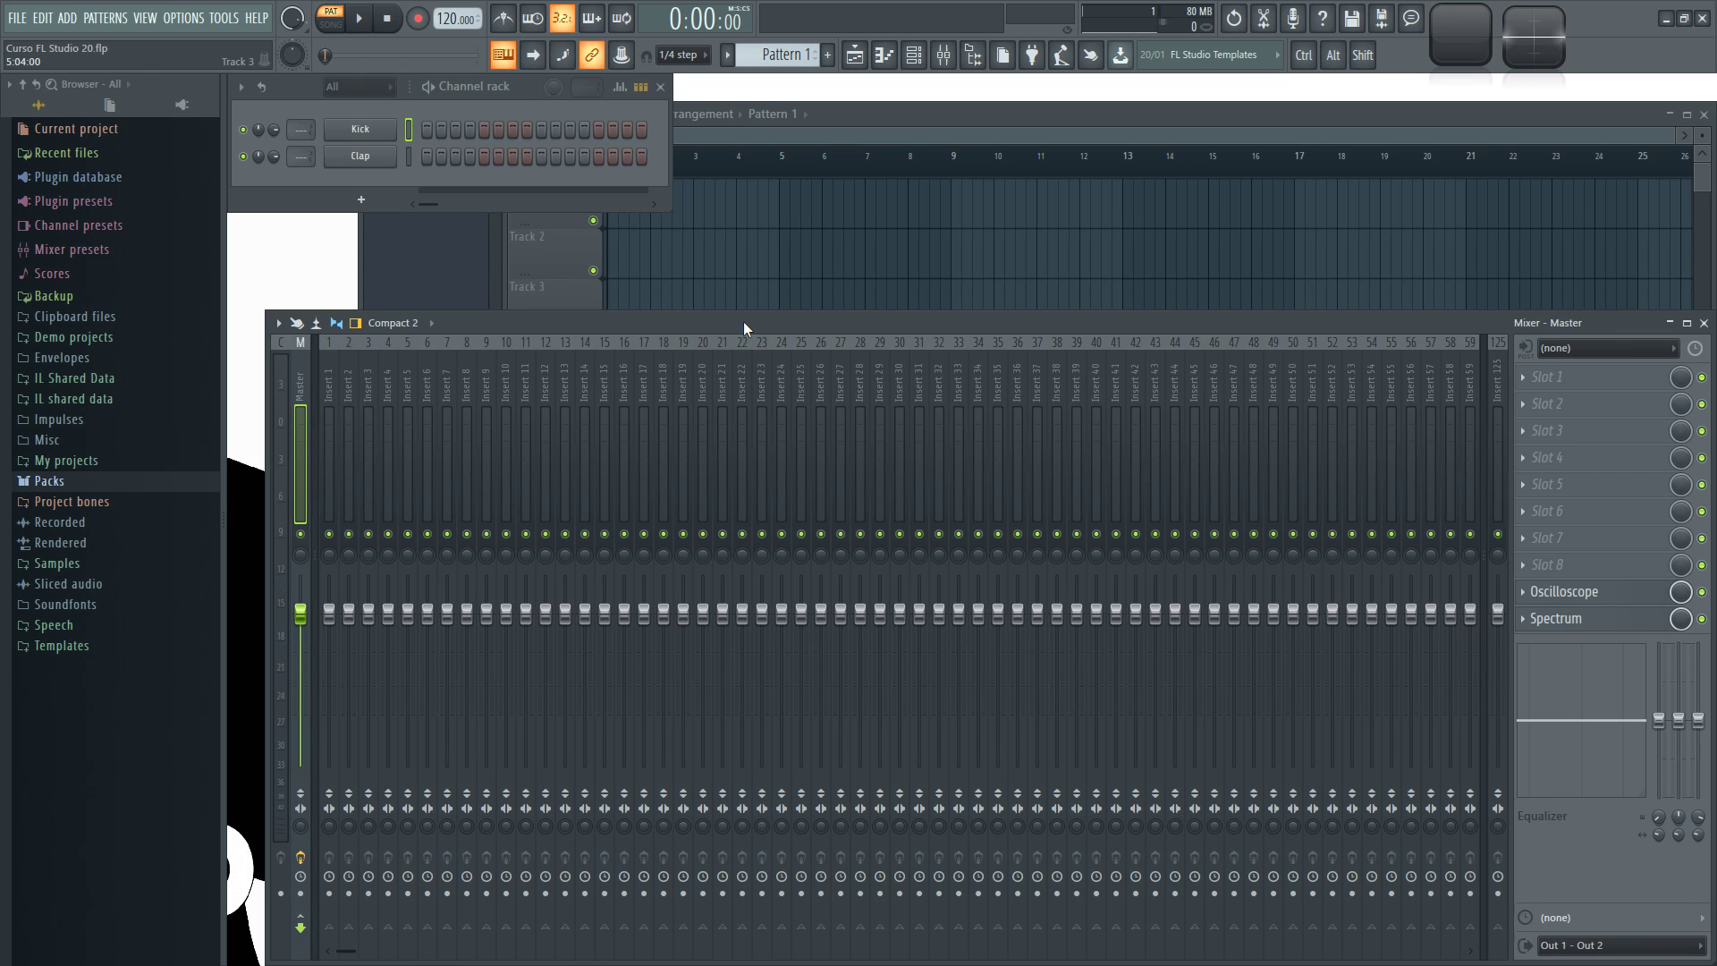
{"action": "left_click", "coordinate": [662, 376]}
{"action": "key", "text": "space"}
{"action": "key", "text": "space"}
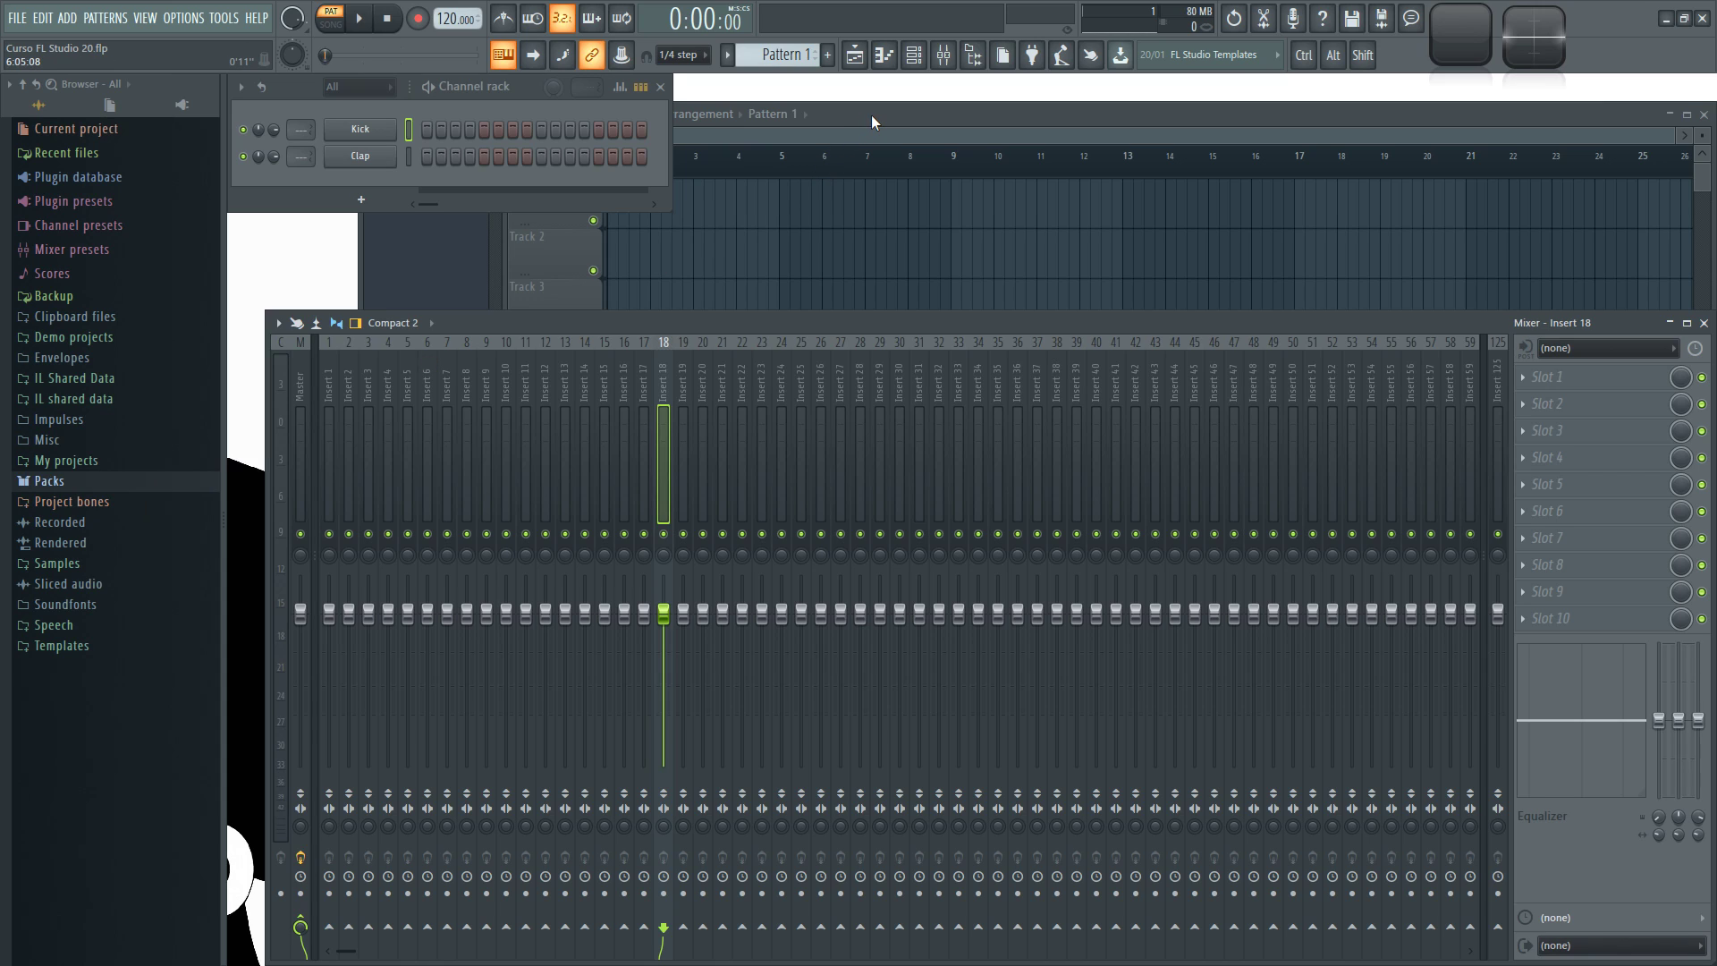
Add the 808 CH and 808 OH hat samples from the Packs > Drums > Hats folder as new channel rack channels
{"action": "left_click", "coordinate": [54, 483]}
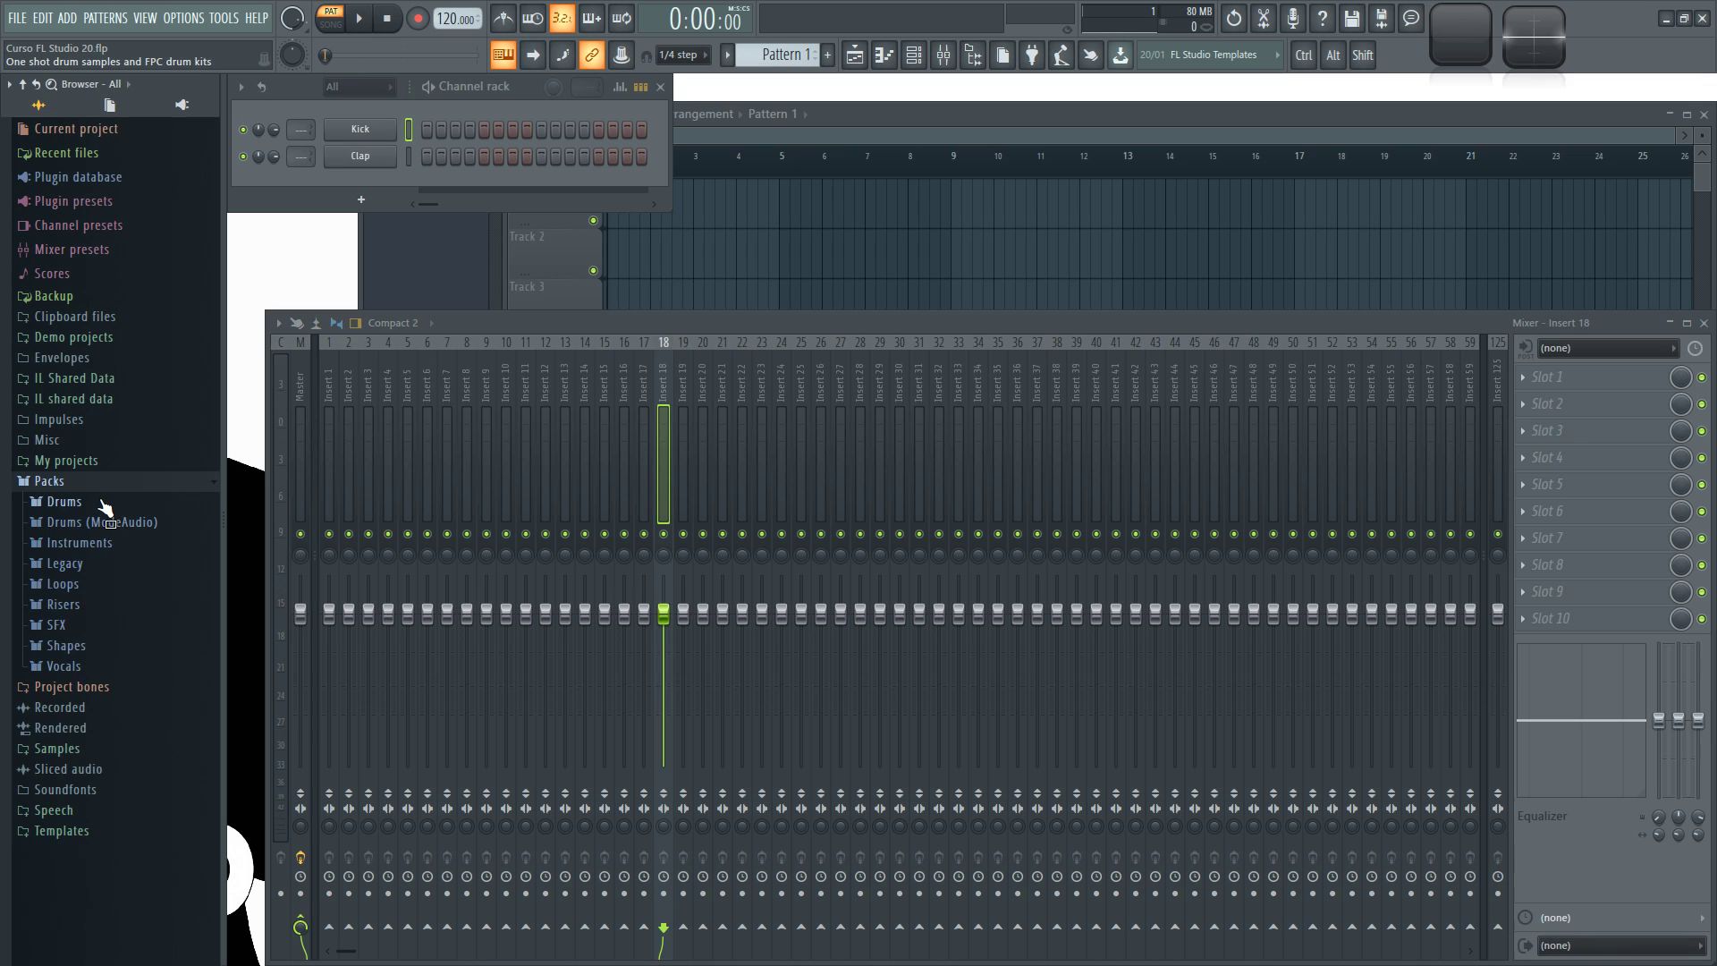
{"action": "left_click", "coordinate": [103, 502]}
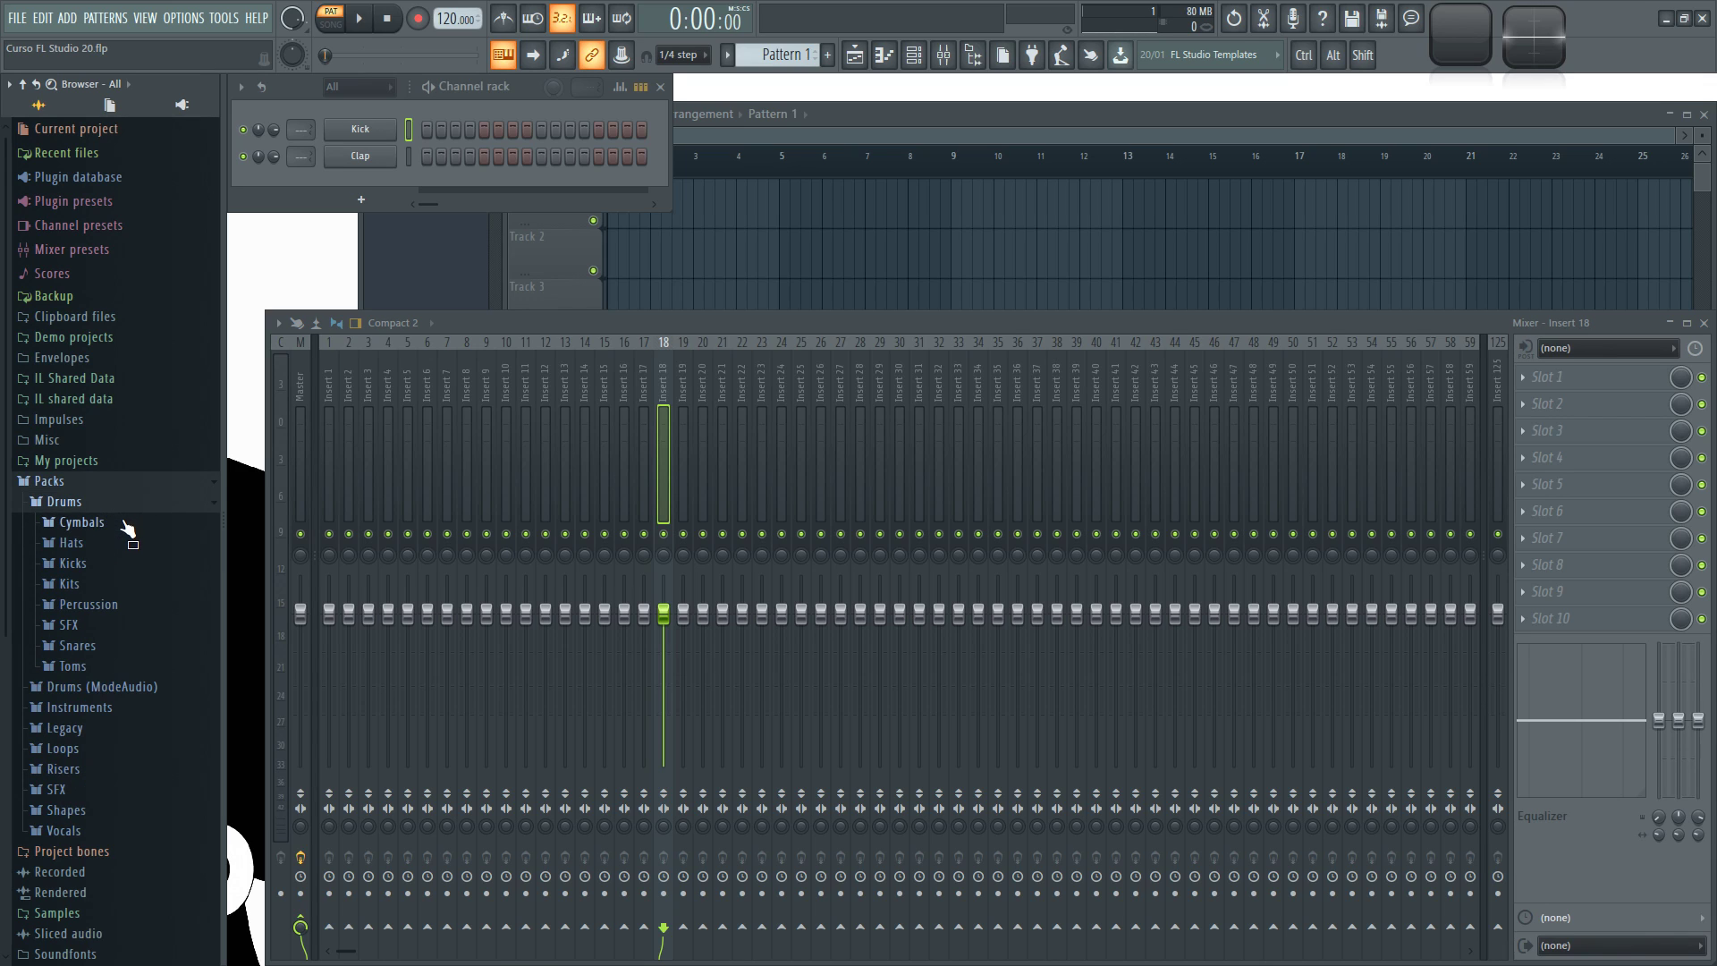
{"action": "left_click", "coordinate": [120, 528]}
{"action": "left_click", "coordinate": [118, 529]}
{"action": "scroll", "coordinate": [114, 536], "scroll_direction": "down", "scroll_amount": 1}
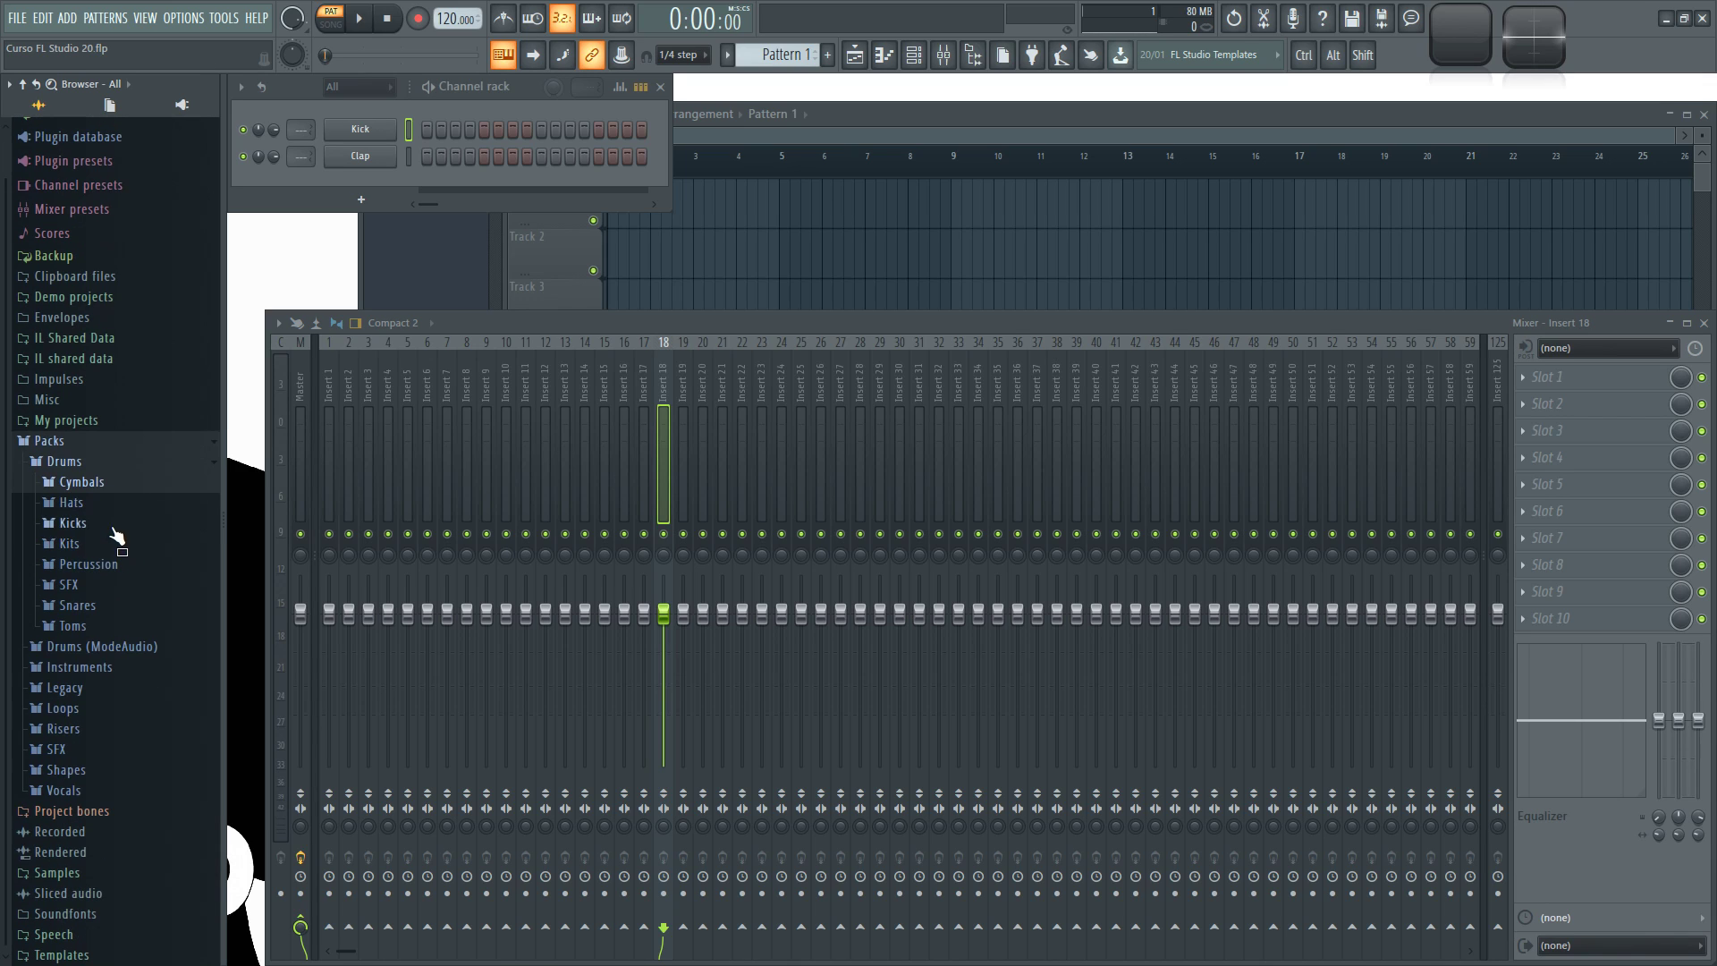
{"action": "left_click", "coordinate": [77, 506]}
{"action": "left_click_drag", "start_coordinate": [89, 559], "coordinate": [352, 177]}
{"action": "left_click_drag", "start_coordinate": [77, 594], "coordinate": [333, 268]}
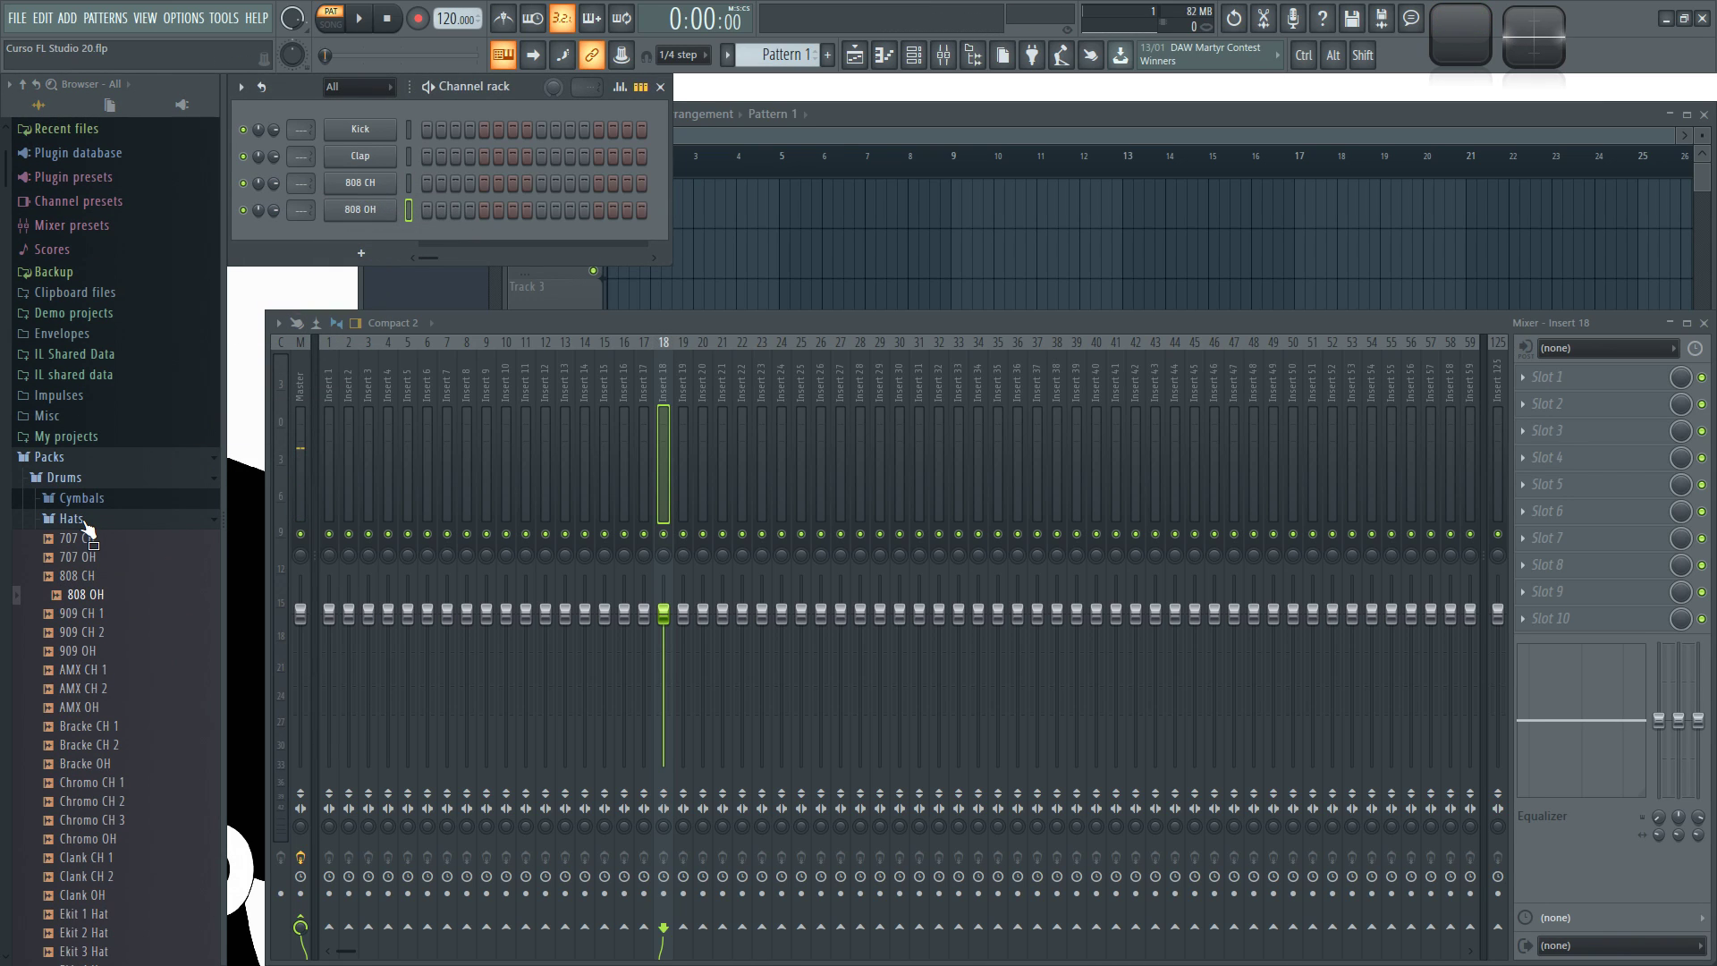
Add the 808 Kick and 909 Kick samples from the Drums > Kicks folder above the existing Kick channel
{"action": "left_click", "coordinate": [85, 520]}
{"action": "left_click", "coordinate": [100, 539]}
{"action": "left_click_drag", "start_coordinate": [86, 597], "coordinate": [356, 110]}
{"action": "left_click_drag", "start_coordinate": [114, 613], "coordinate": [357, 142]}
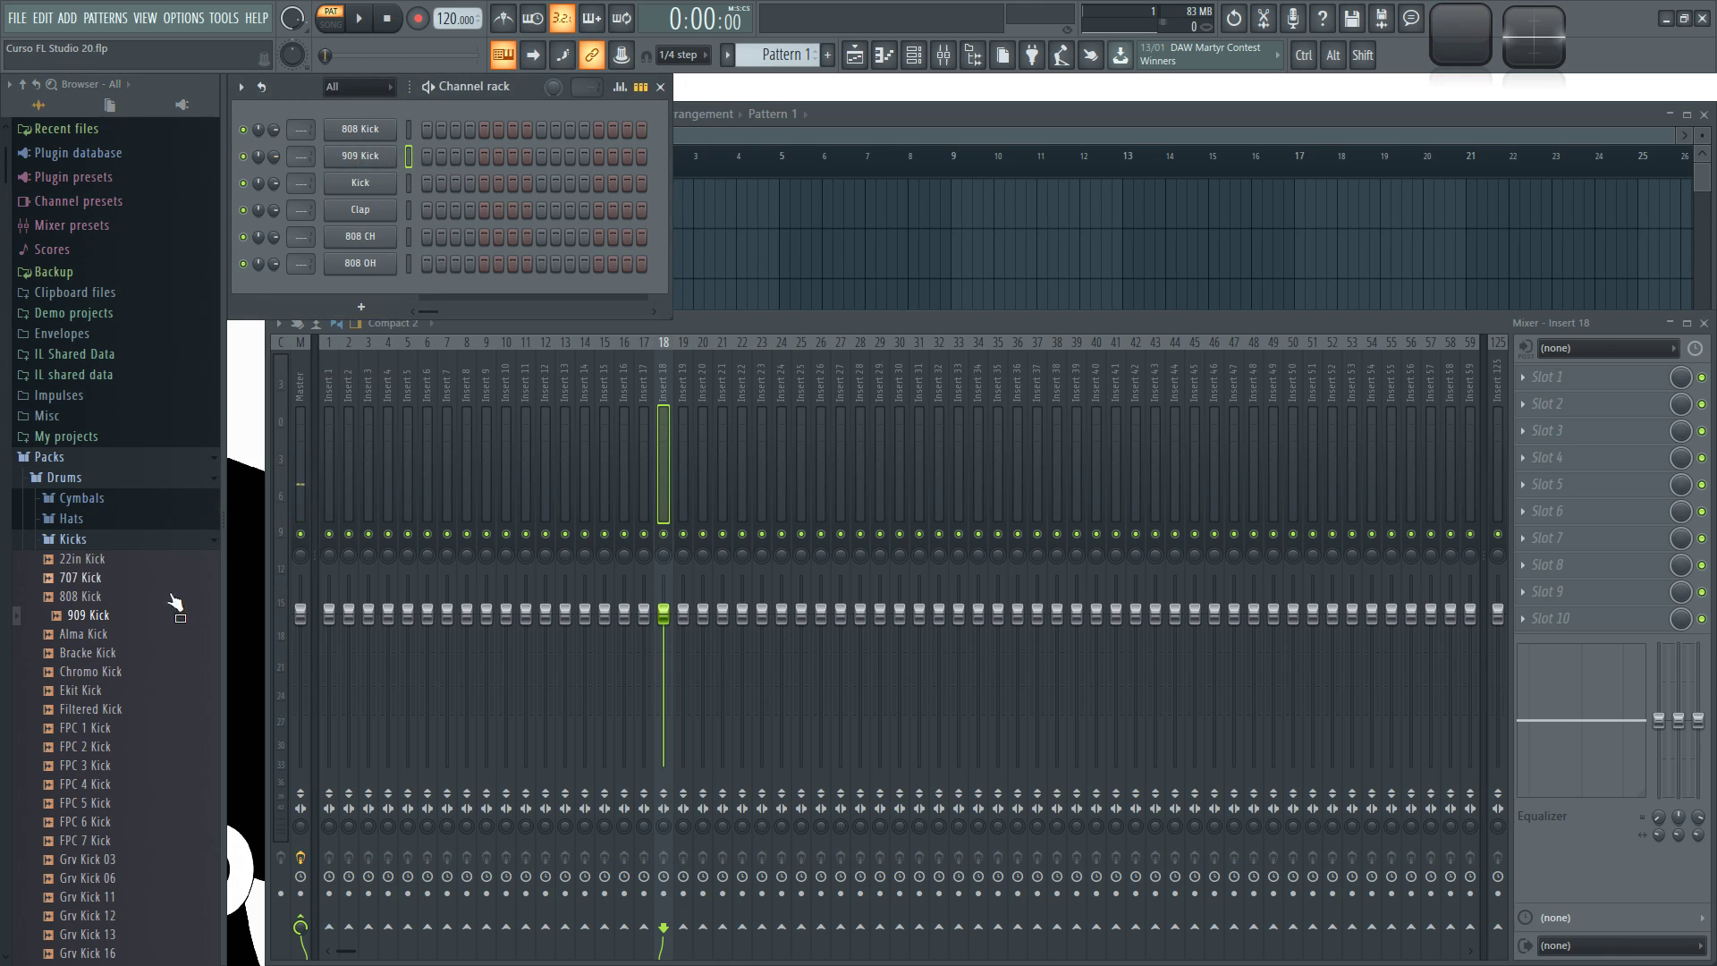
Add the 808 Snare sample from the Drums > Snares folder as the last channel in the rack
{"action": "left_click", "coordinate": [92, 540]}
{"action": "left_click", "coordinate": [114, 620]}
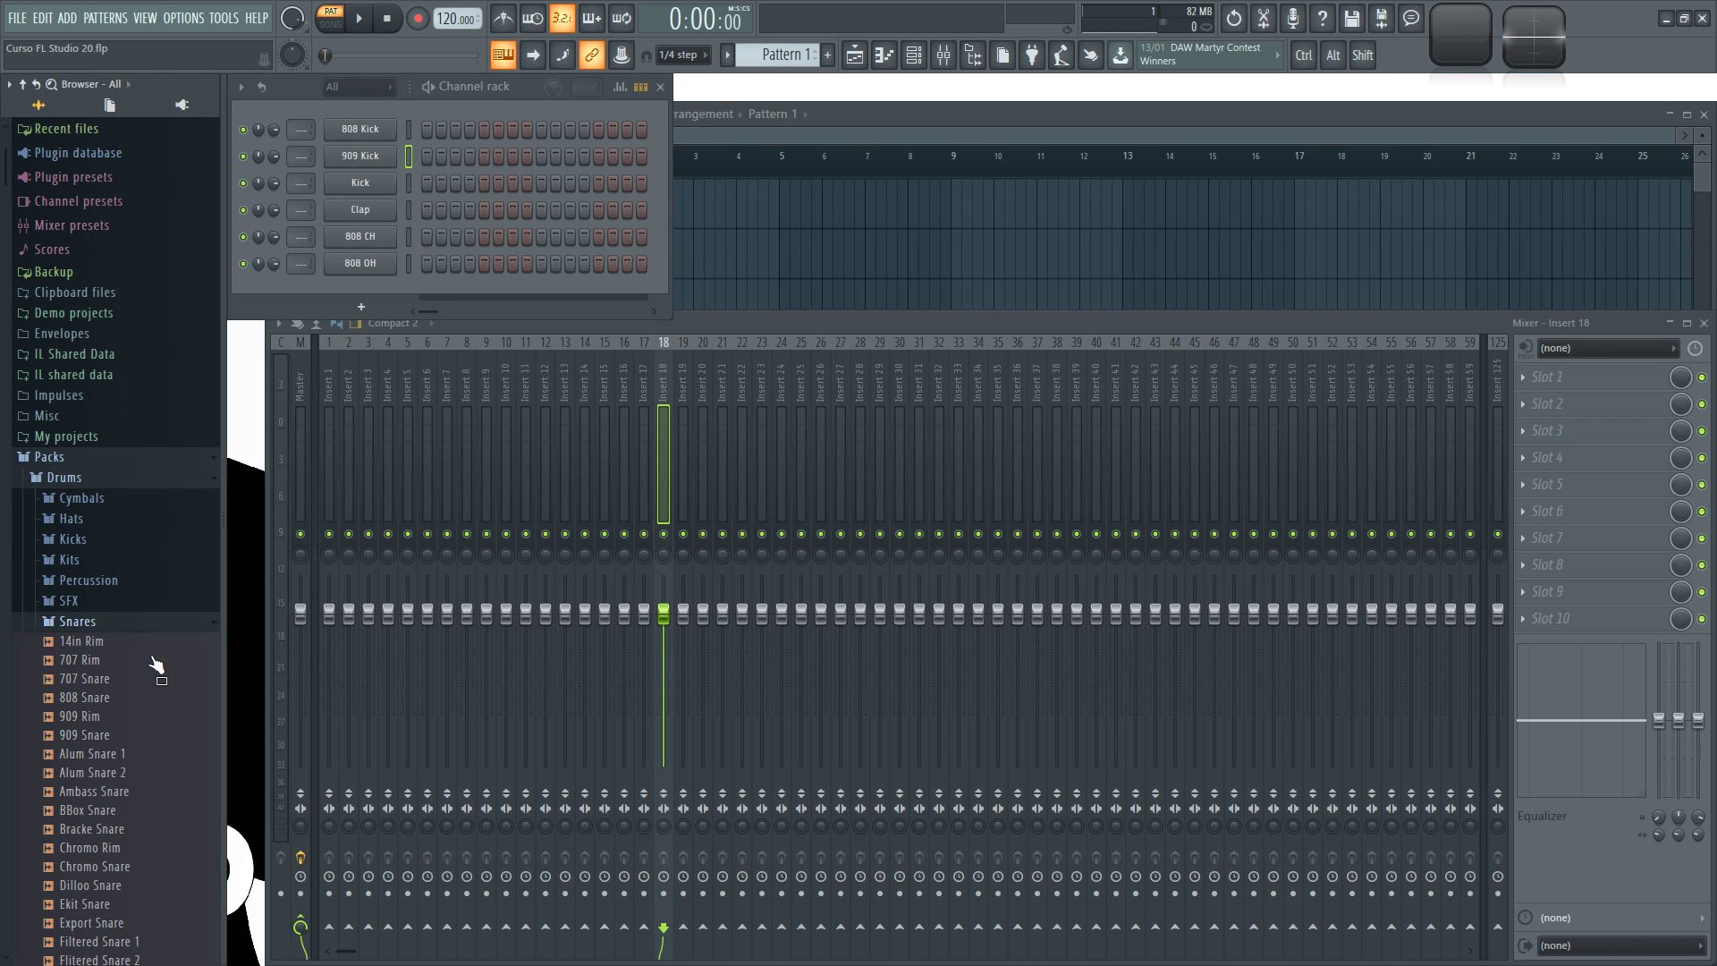
{"action": "left_click_drag", "start_coordinate": [99, 697], "coordinate": [366, 293]}
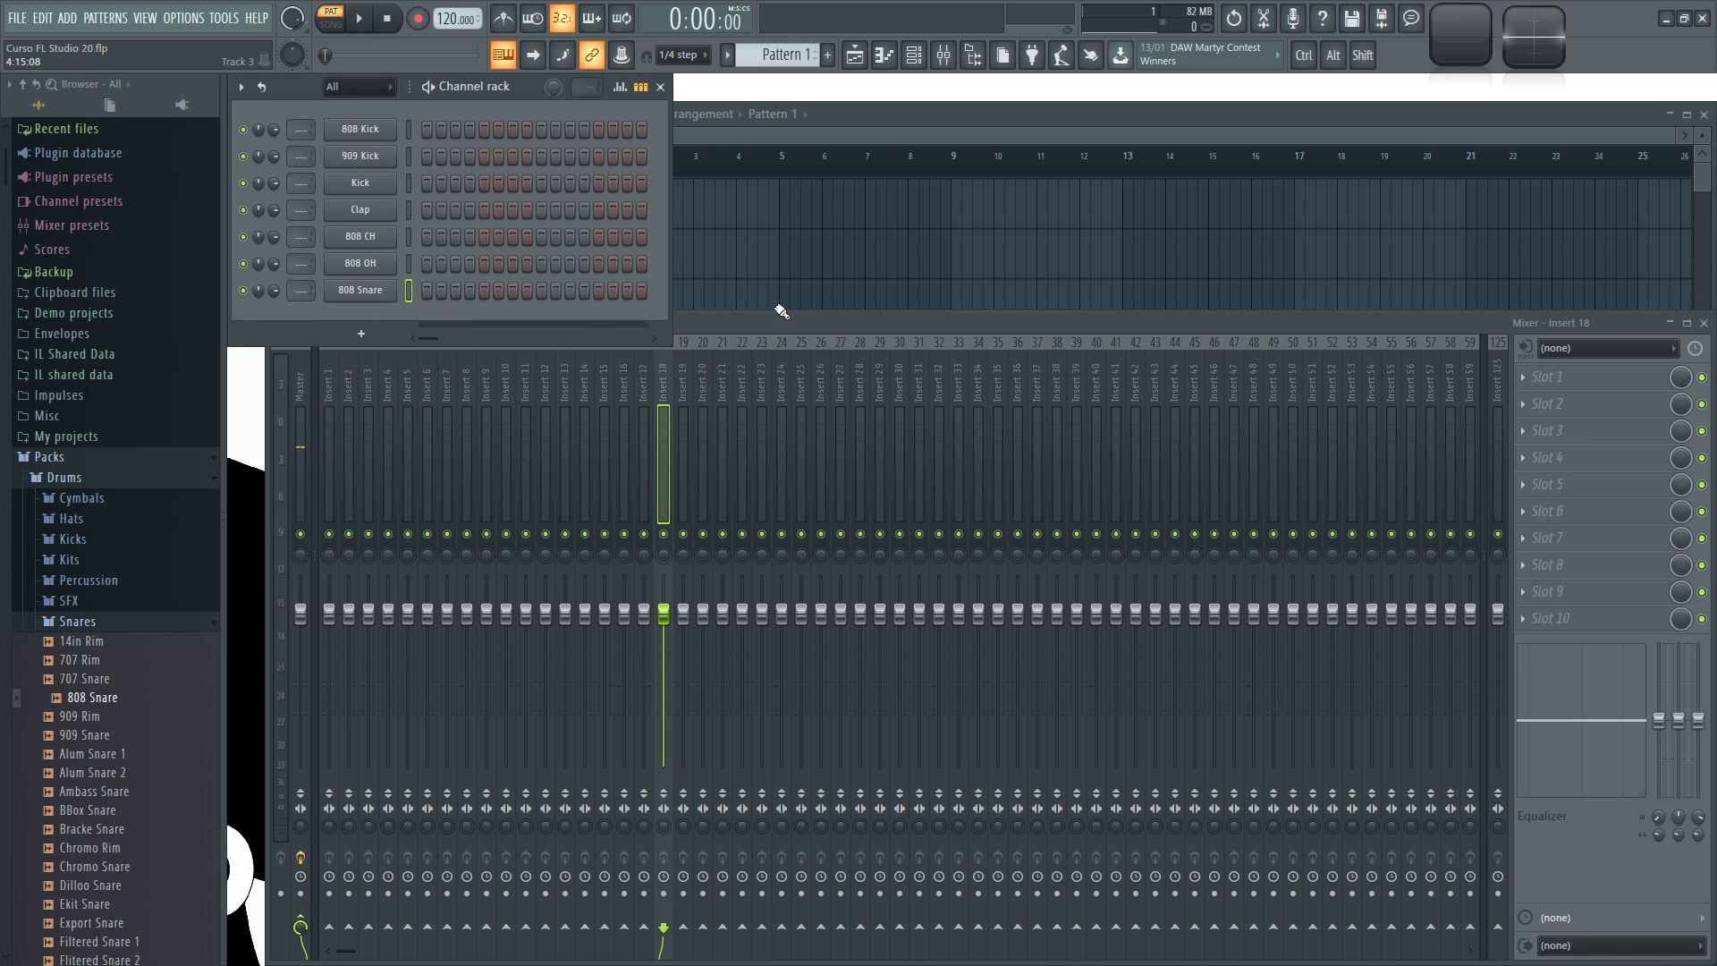
Label mixer insert 2 as Kick and insert 3 as Clap using the preset names
{"action": "left_click", "coordinate": [744, 320]}
{"action": "left_click", "coordinate": [553, 374]}
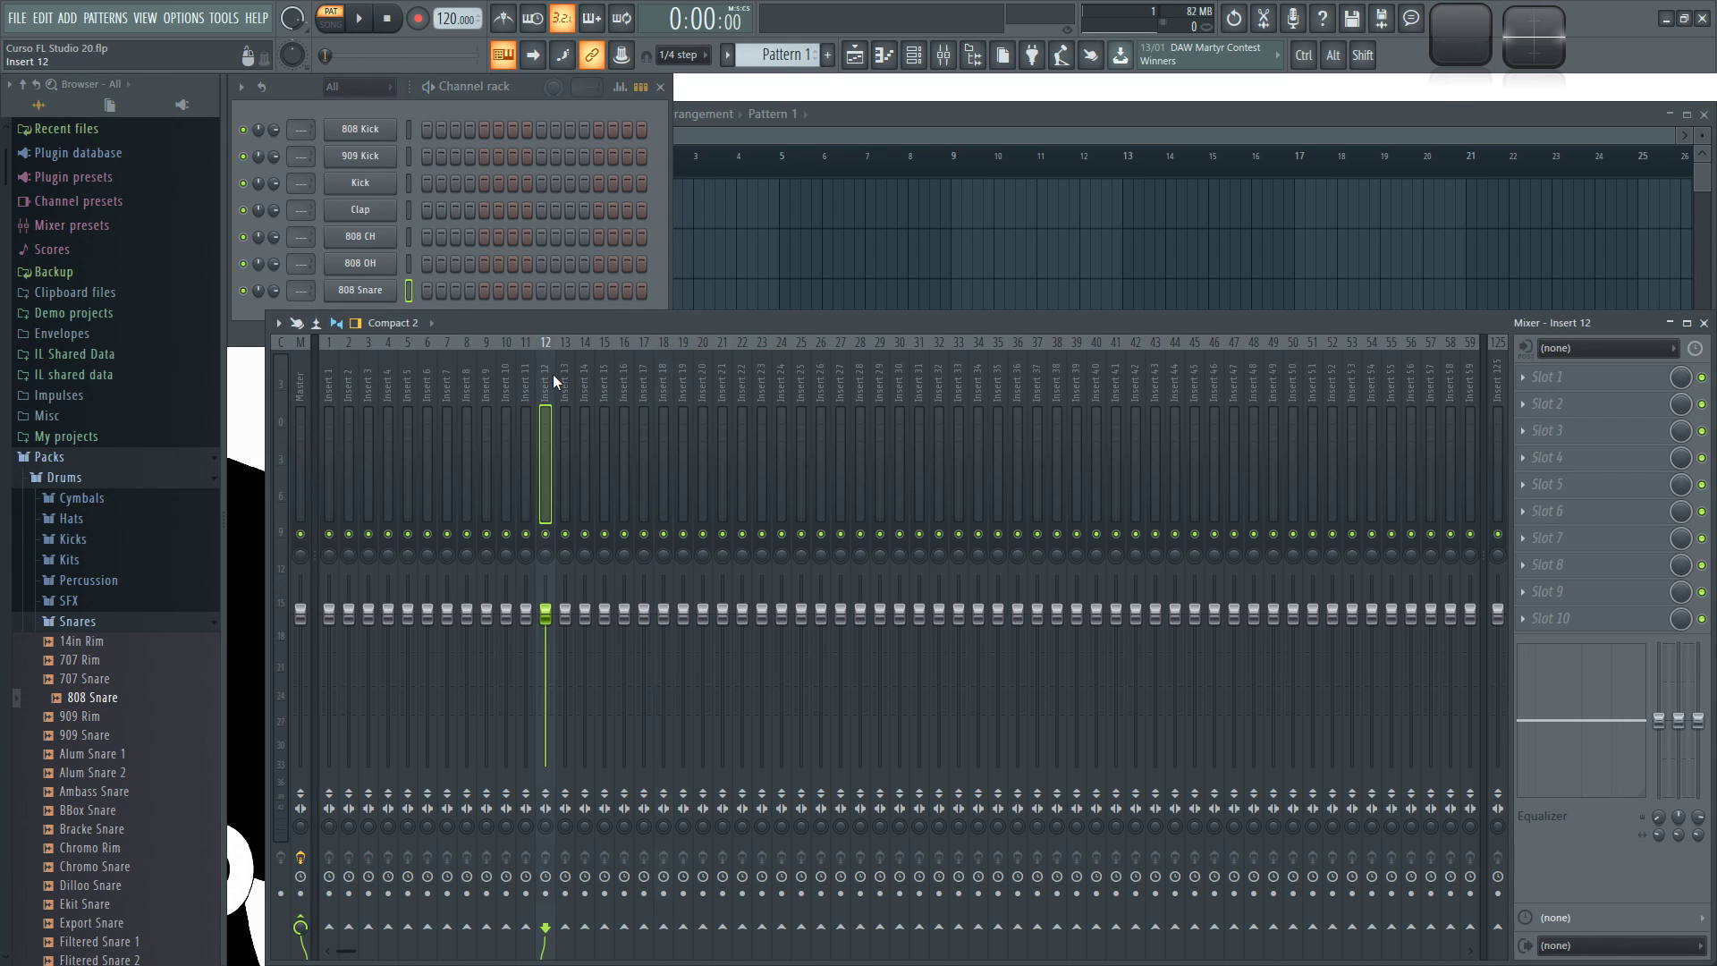
{"action": "double_click", "coordinate": [358, 383]}
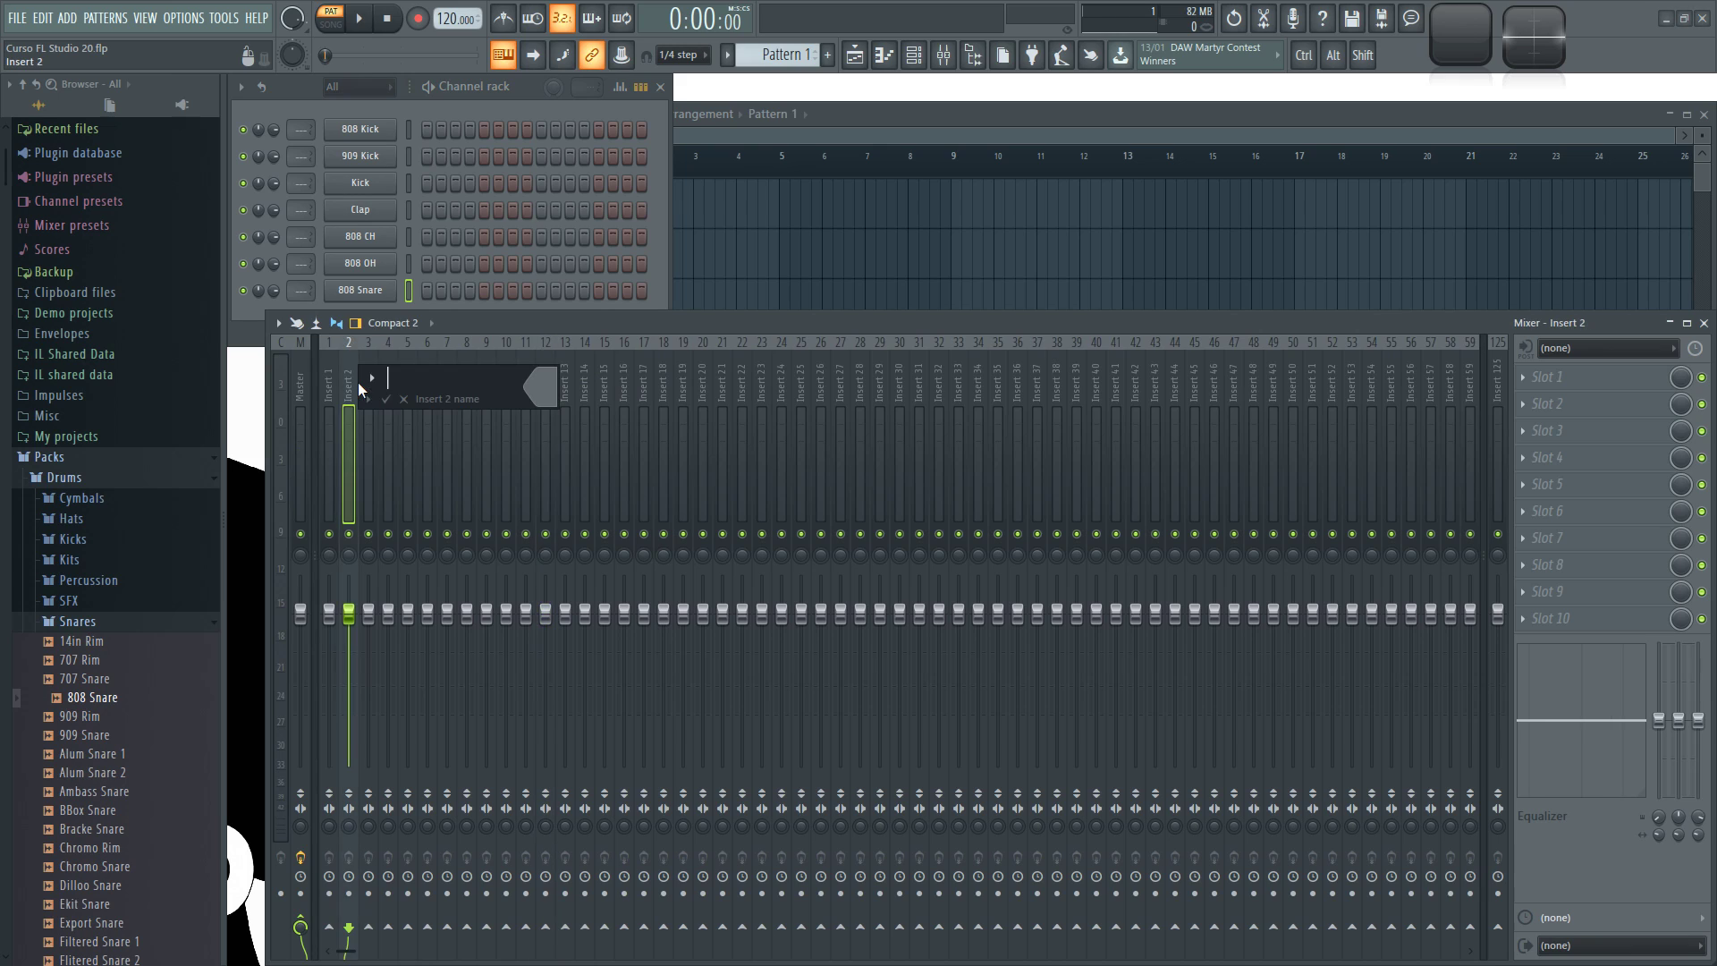
{"action": "left_click", "coordinate": [444, 418]}
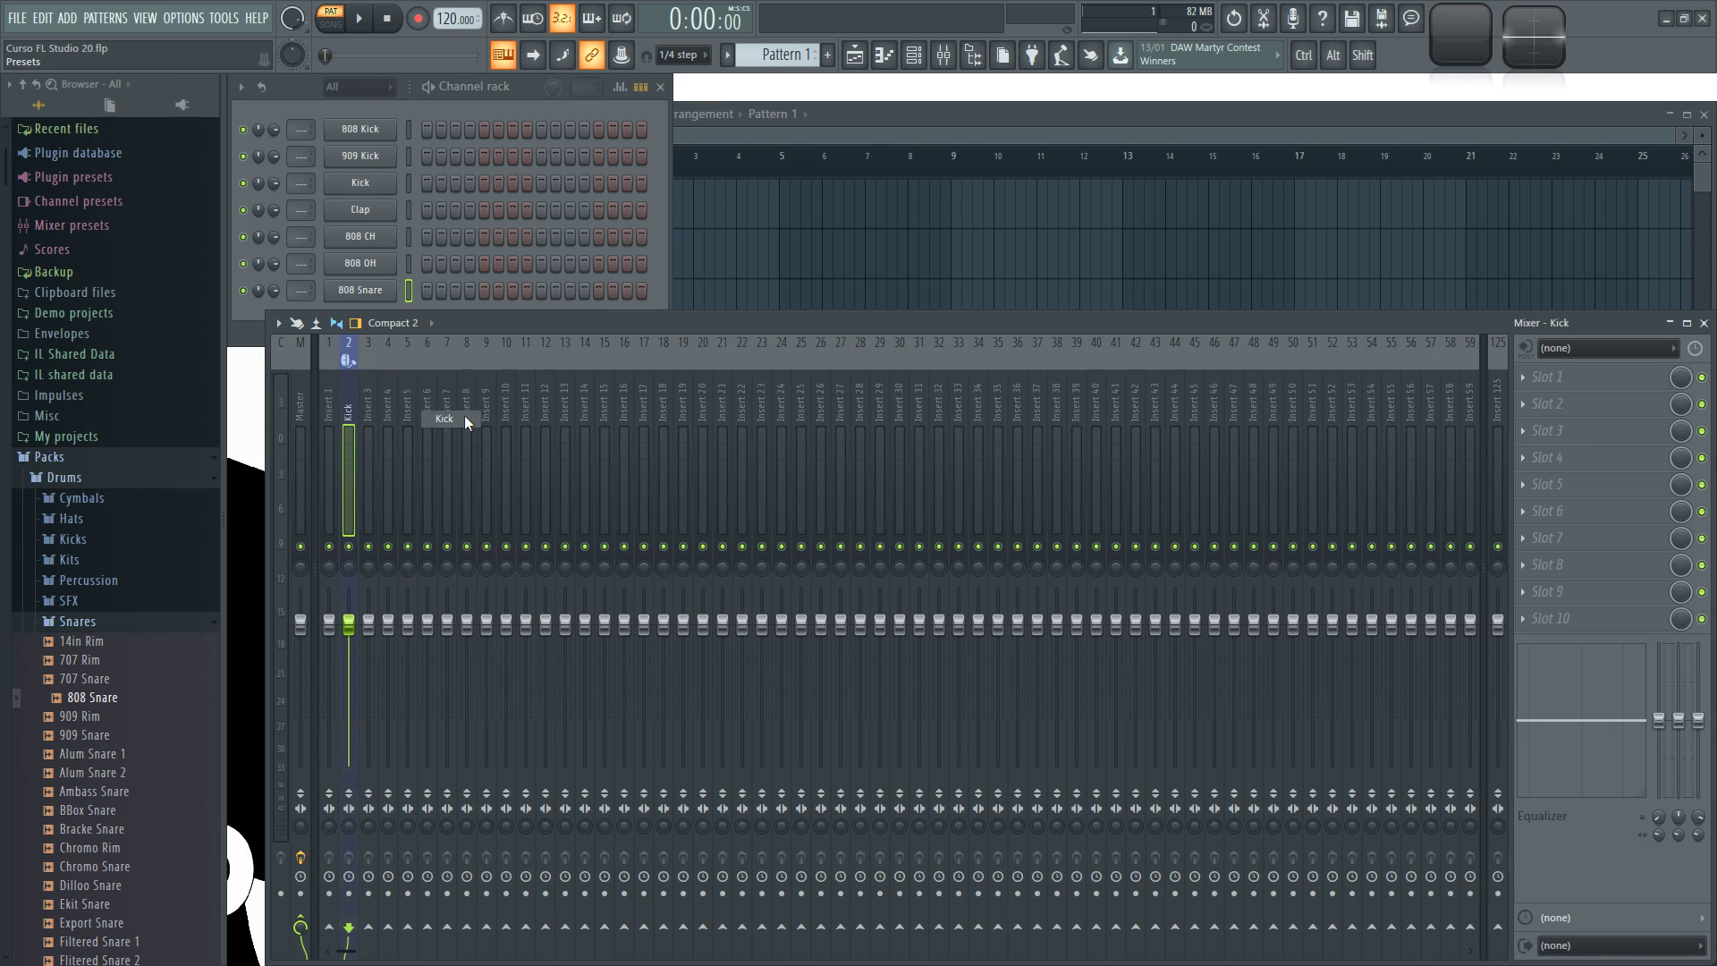
{"action": "double_click", "coordinate": [373, 388]}
{"action": "left_click", "coordinate": [387, 419]}
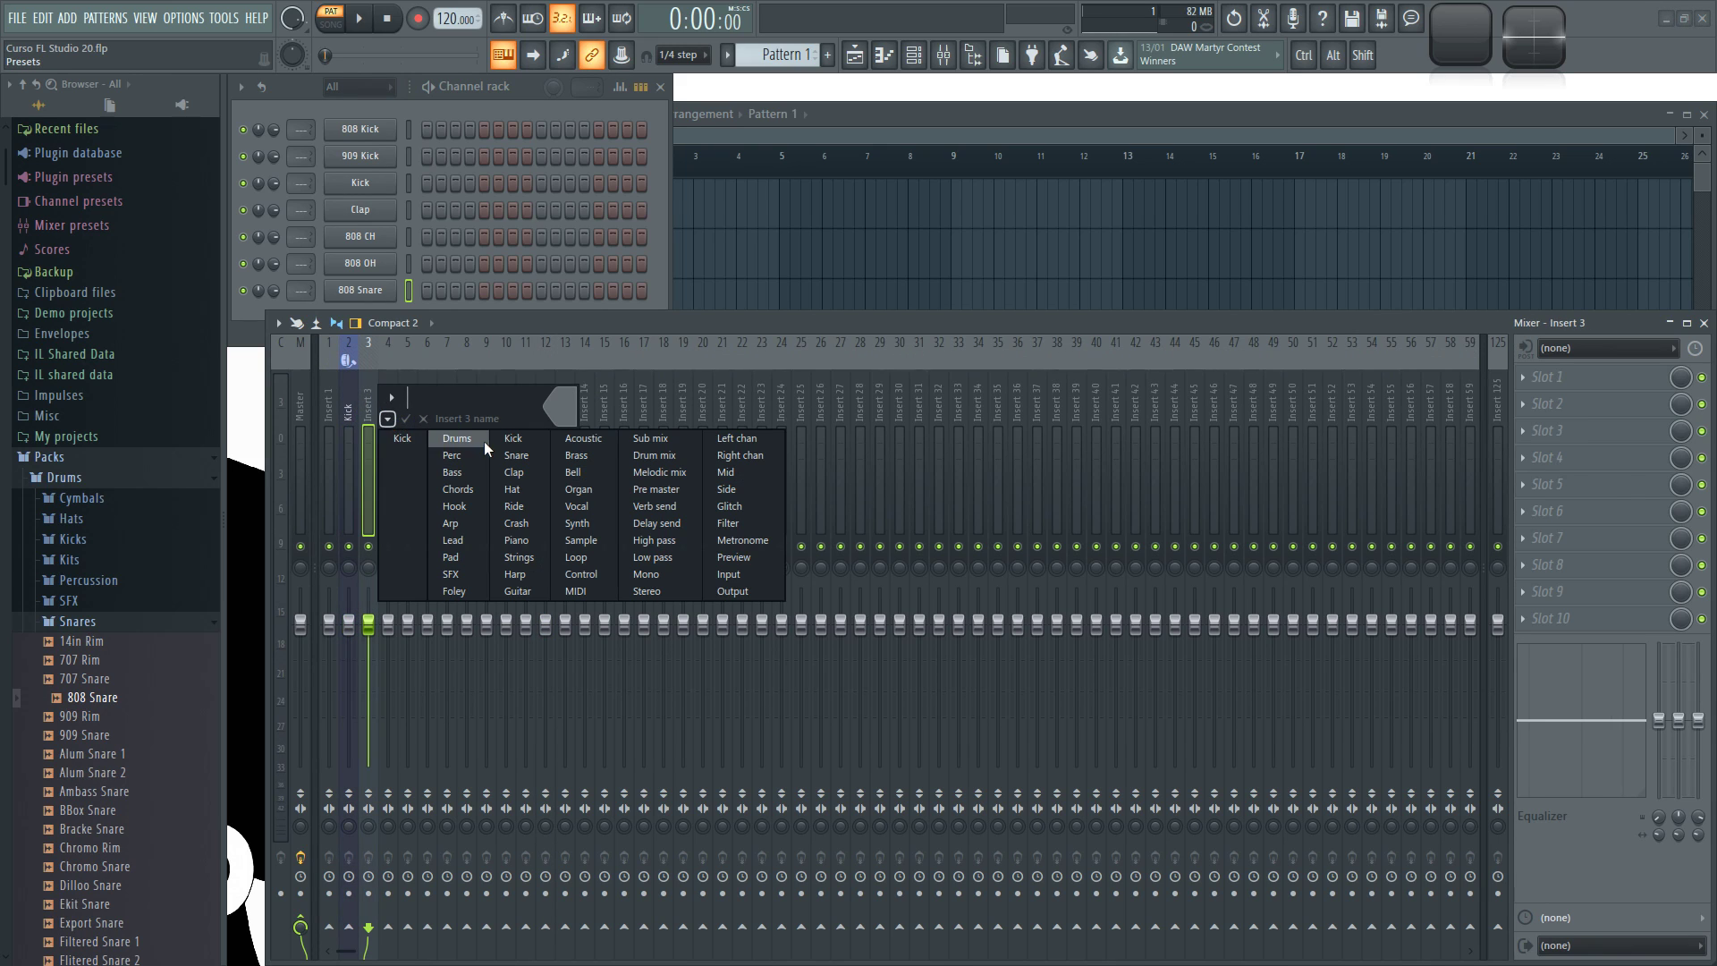
{"action": "left_click", "coordinate": [528, 475]}
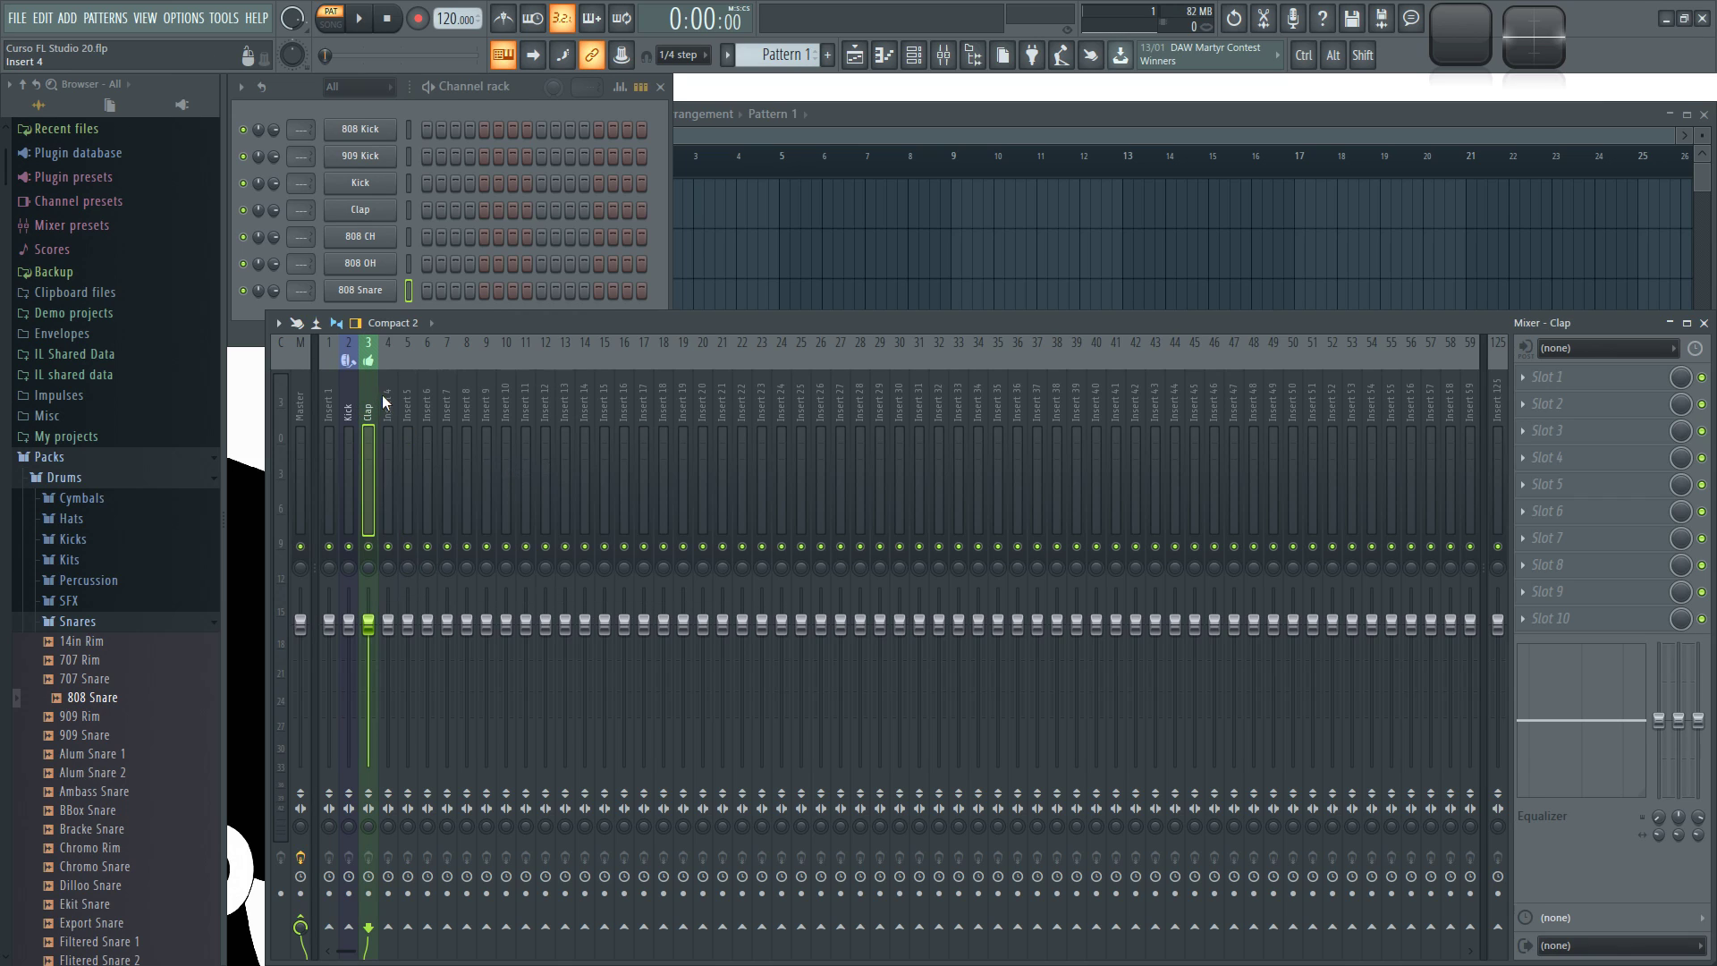
Label mixer insert 4 as Snare and insert 1 as Drums using the preset names
{"action": "double_click", "coordinate": [384, 394]}
{"action": "left_click", "coordinate": [410, 417]}
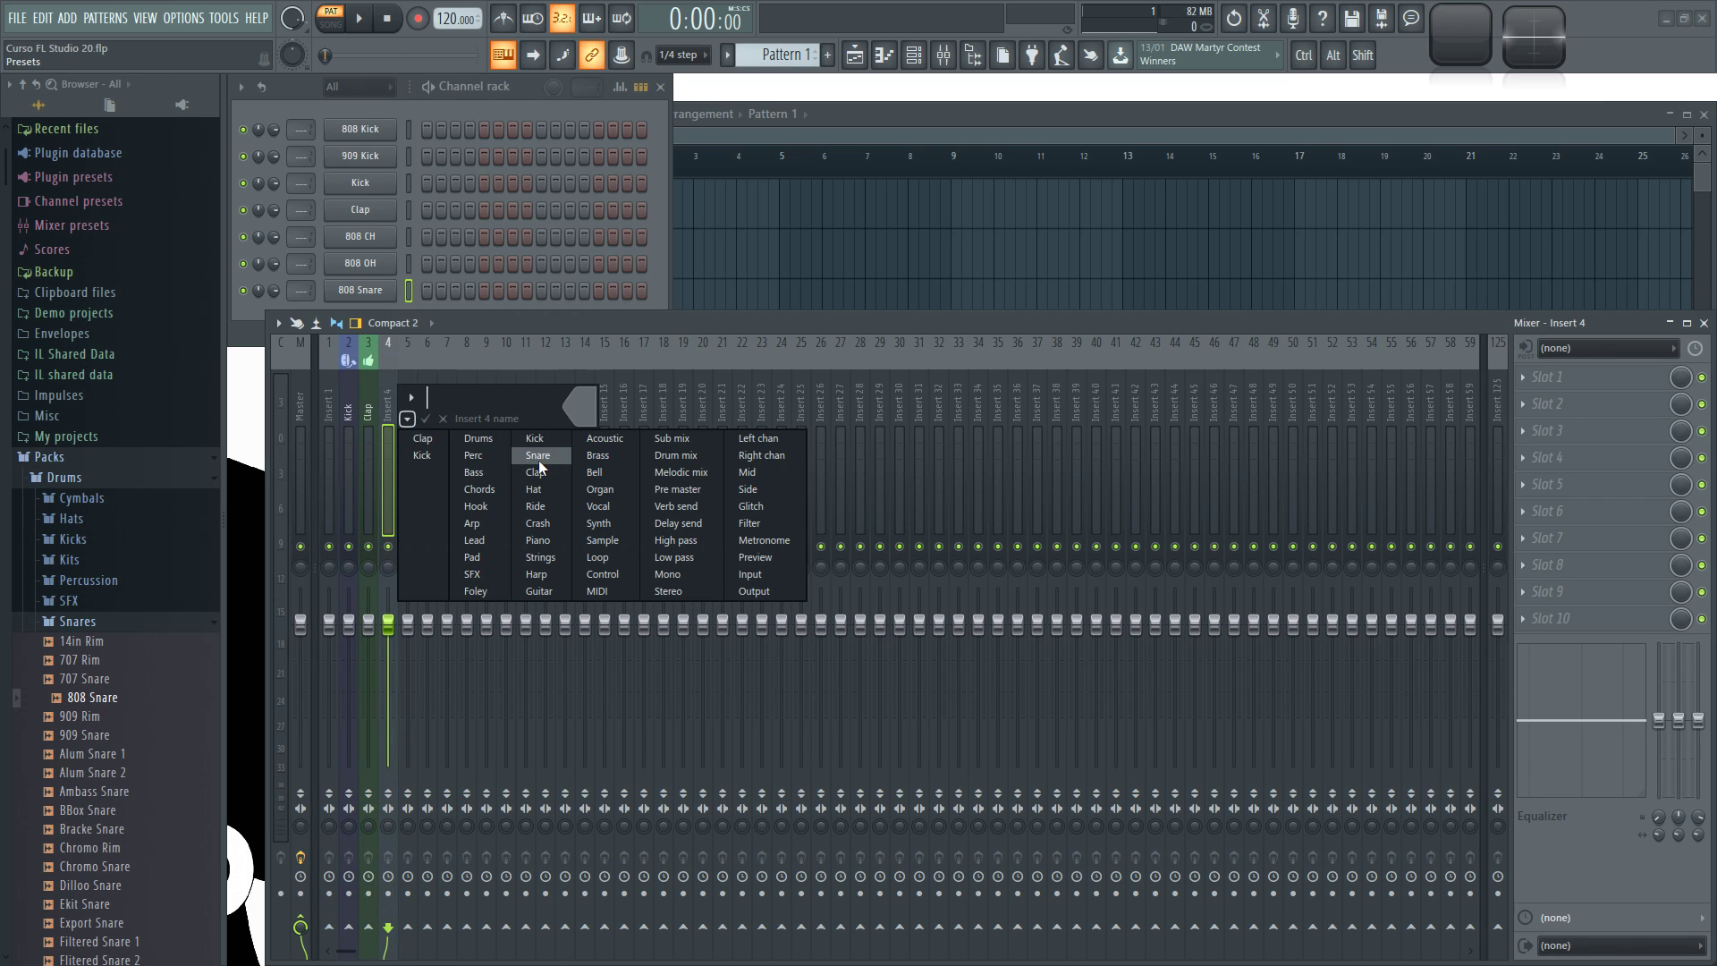
{"action": "left_click", "coordinate": [535, 456]}
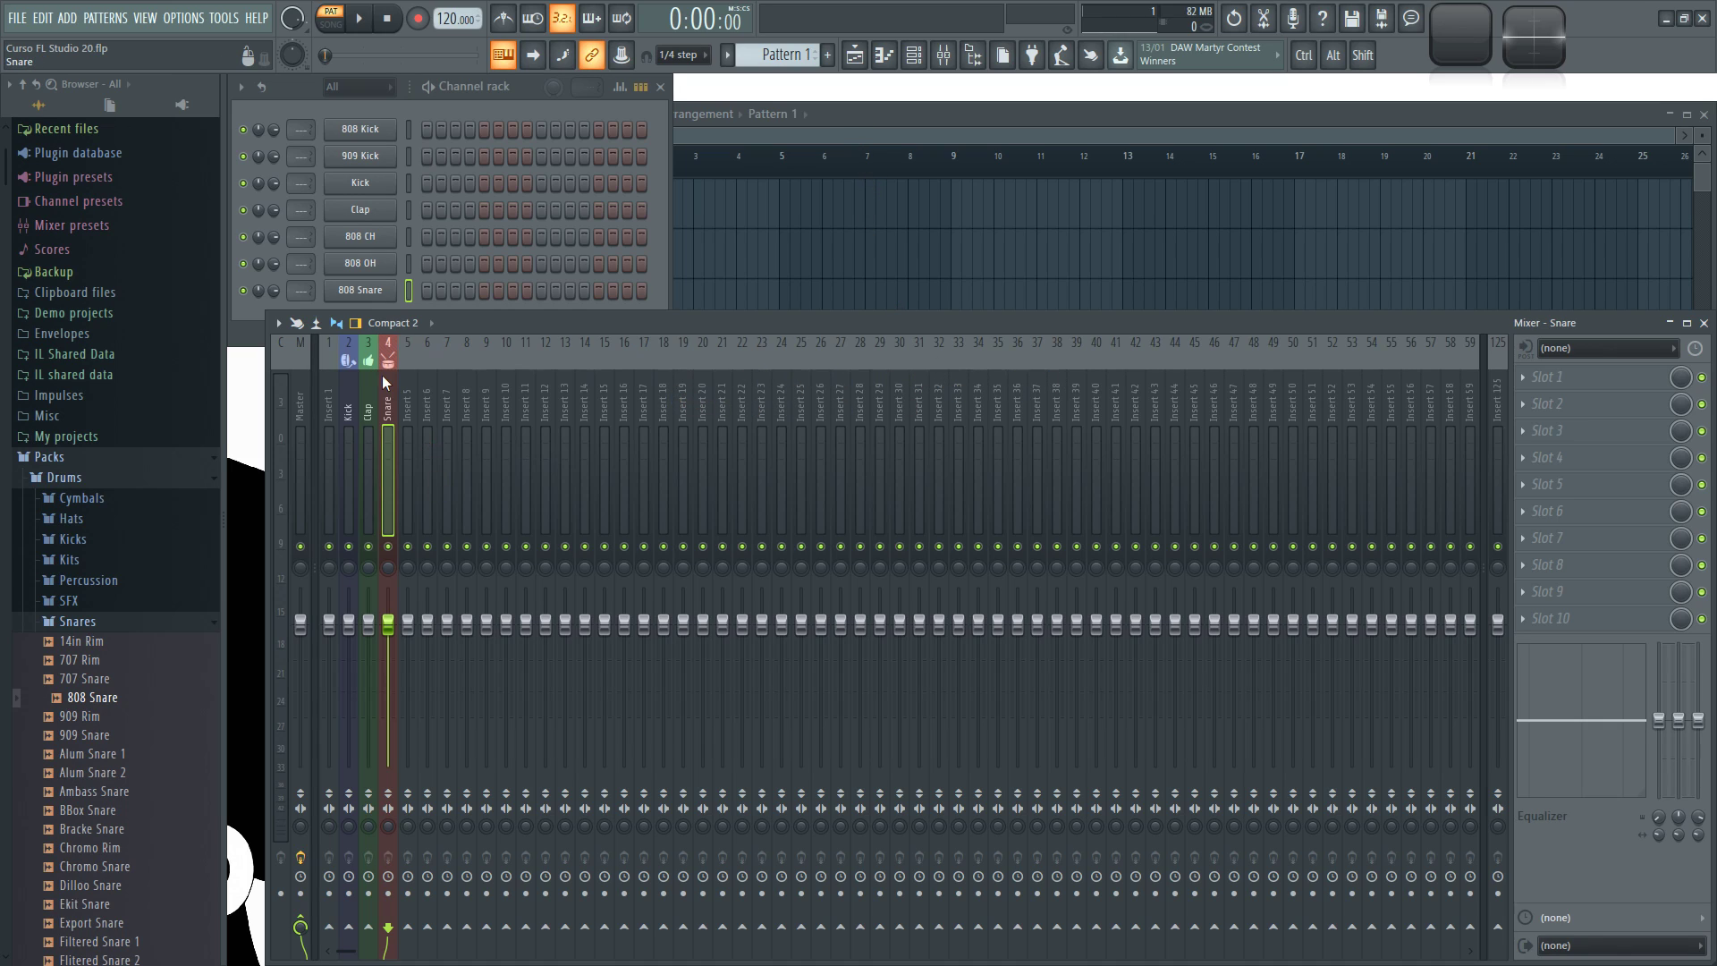
{"action": "double_click", "coordinate": [329, 405]}
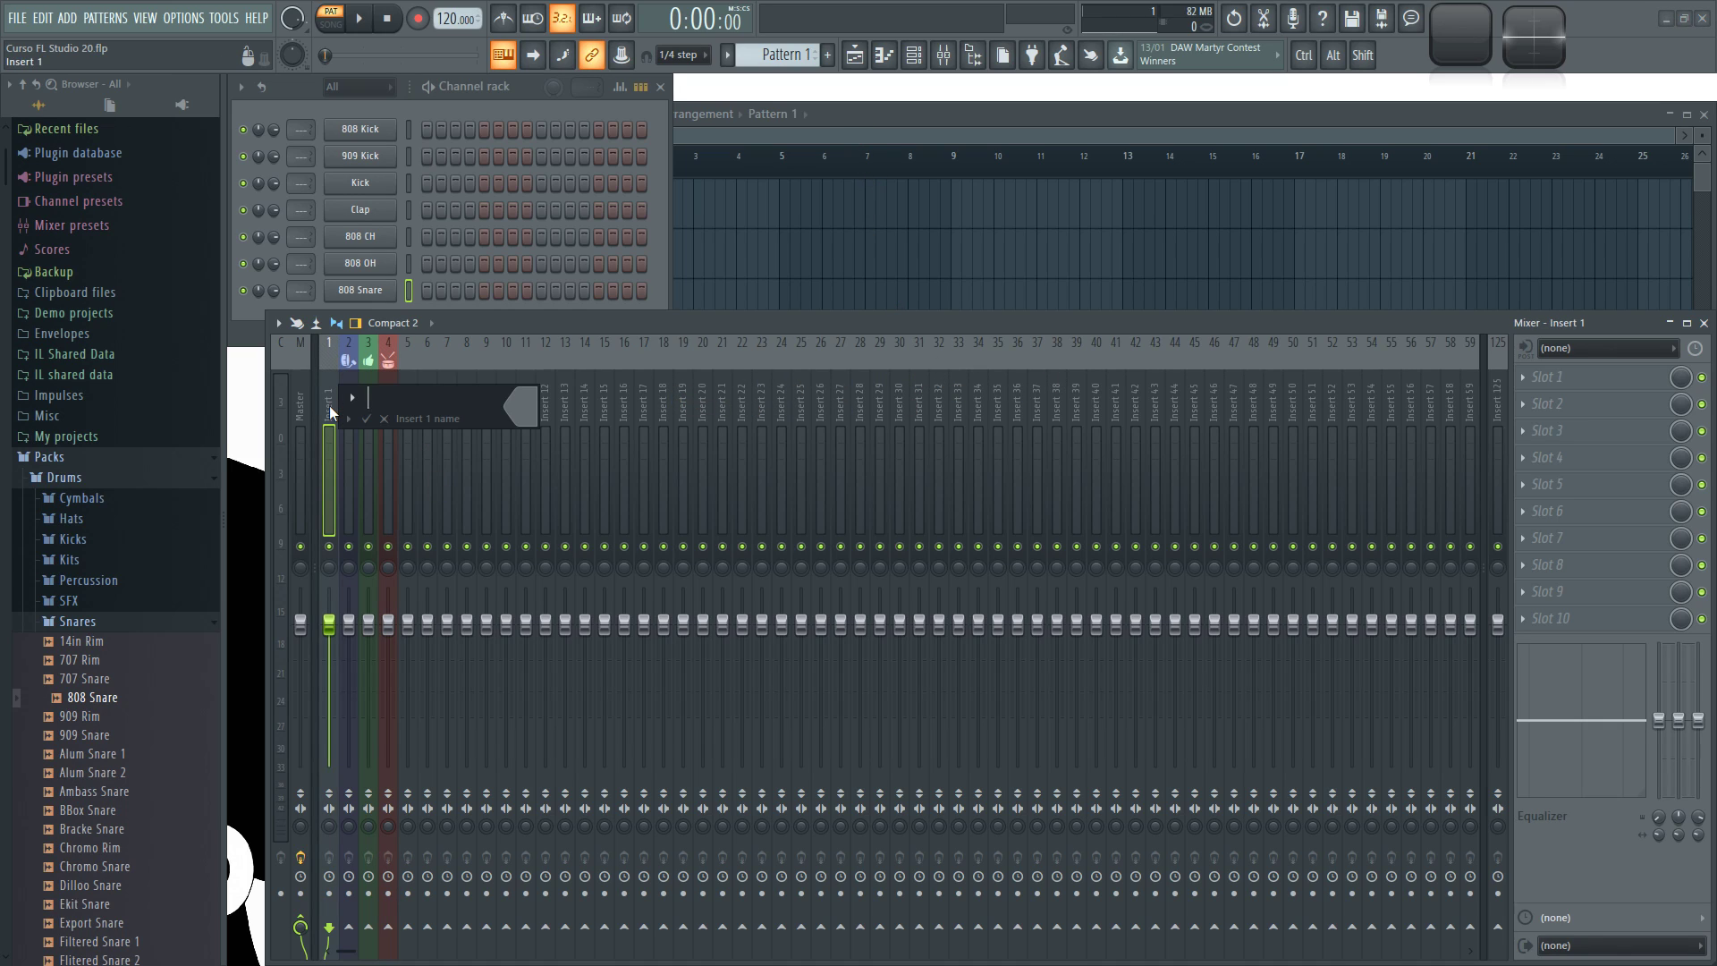
{"action": "left_click", "coordinate": [352, 396]}
{"action": "left_click", "coordinate": [420, 436]}
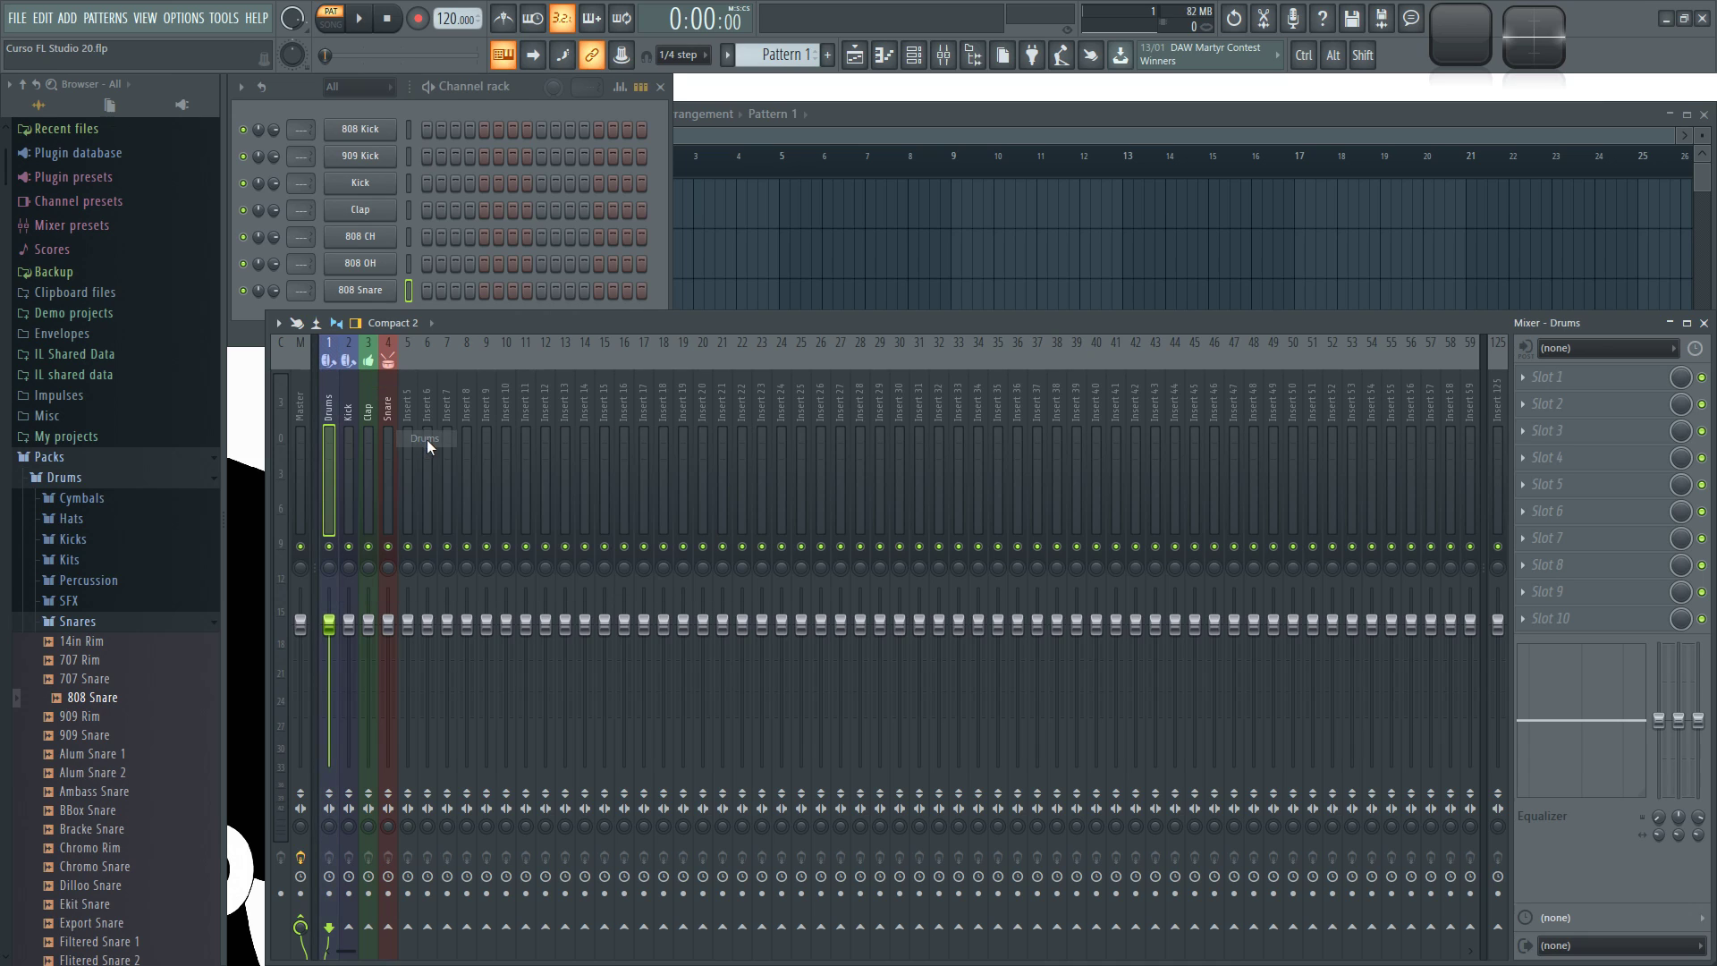
Route the Clap and Snare mixer tracks to the Drums track and remove their direct routing to the Master
{"action": "left_click", "coordinate": [369, 409]}
{"action": "left_click", "coordinate": [329, 927]}
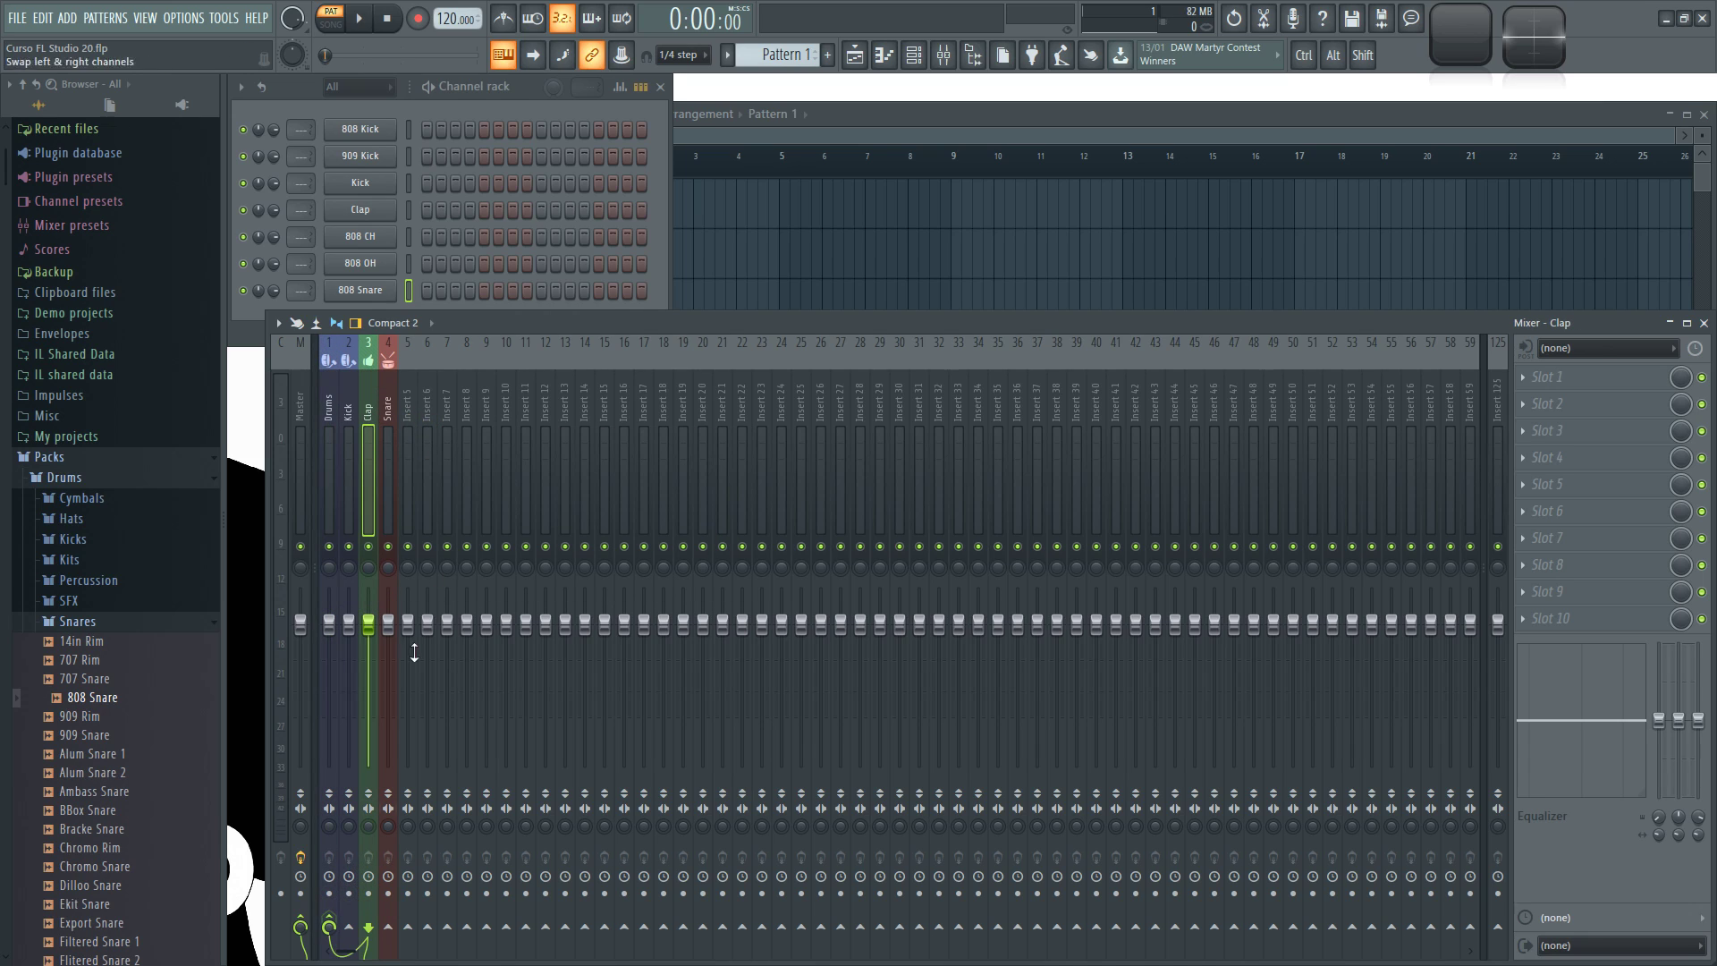
{"action": "left_click", "coordinate": [300, 926]}
{"action": "left_click", "coordinate": [395, 426]}
{"action": "left_click", "coordinate": [329, 926]}
{"action": "left_click", "coordinate": [301, 925]}
Label playlist track 1 as Drums and track 2 as Kick using the preset names
{"action": "left_click", "coordinate": [867, 113]}
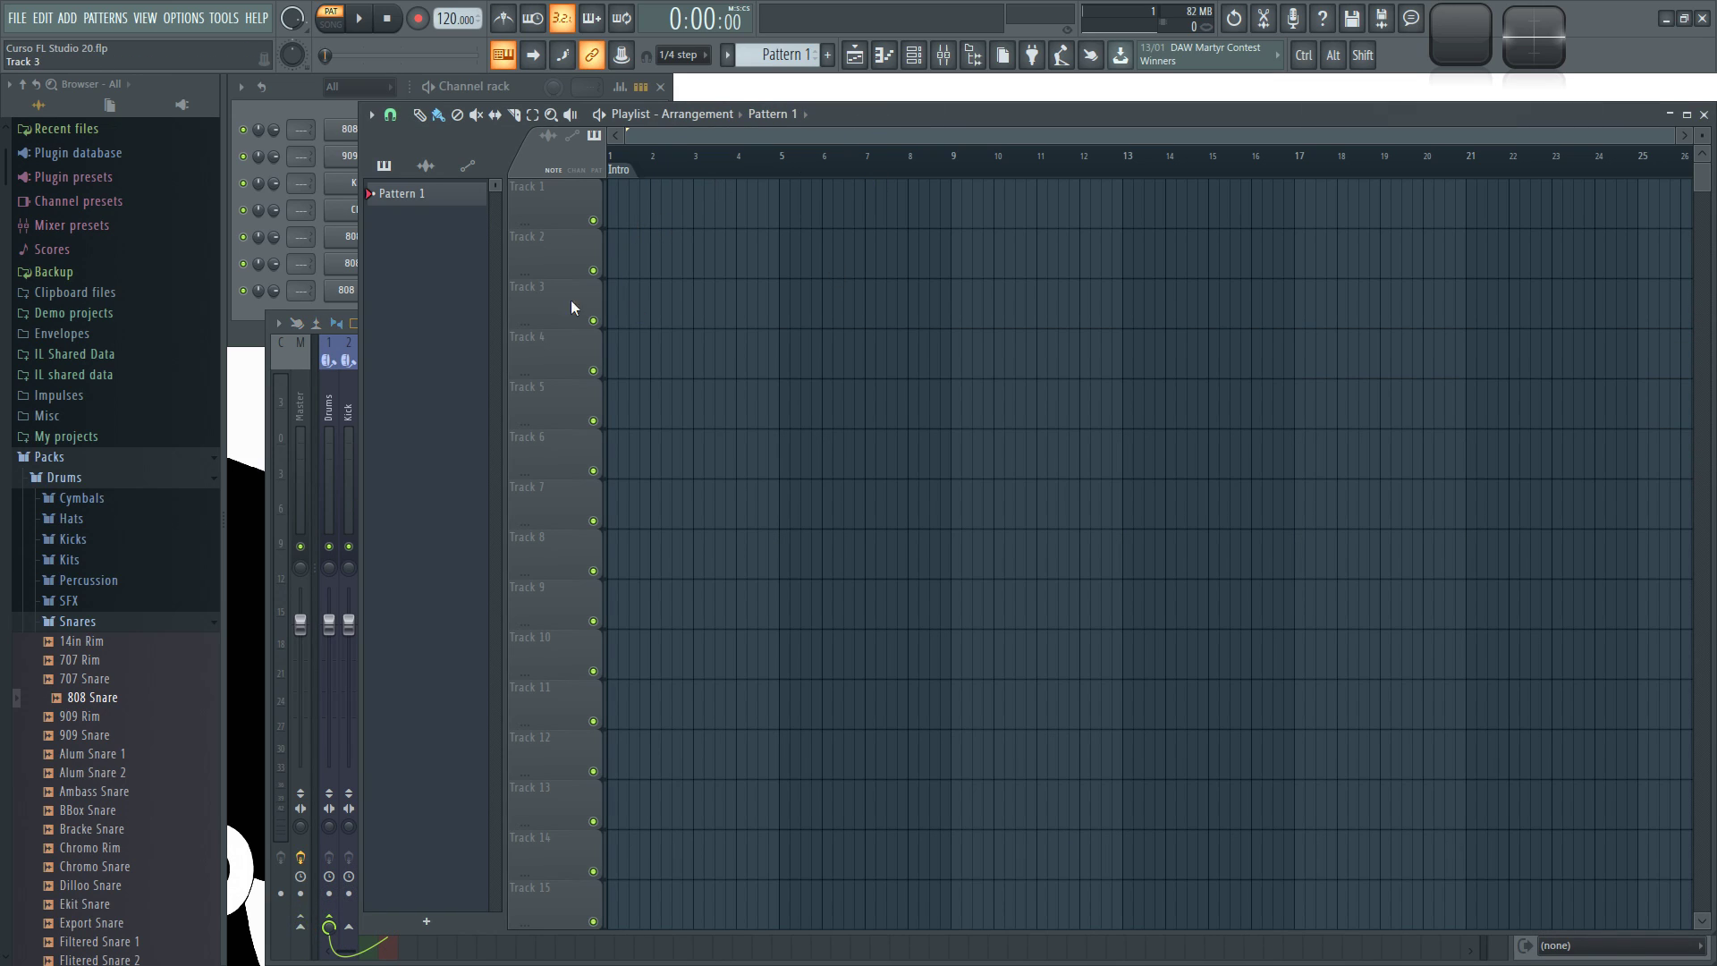
{"action": "double_click", "coordinate": [561, 183]}
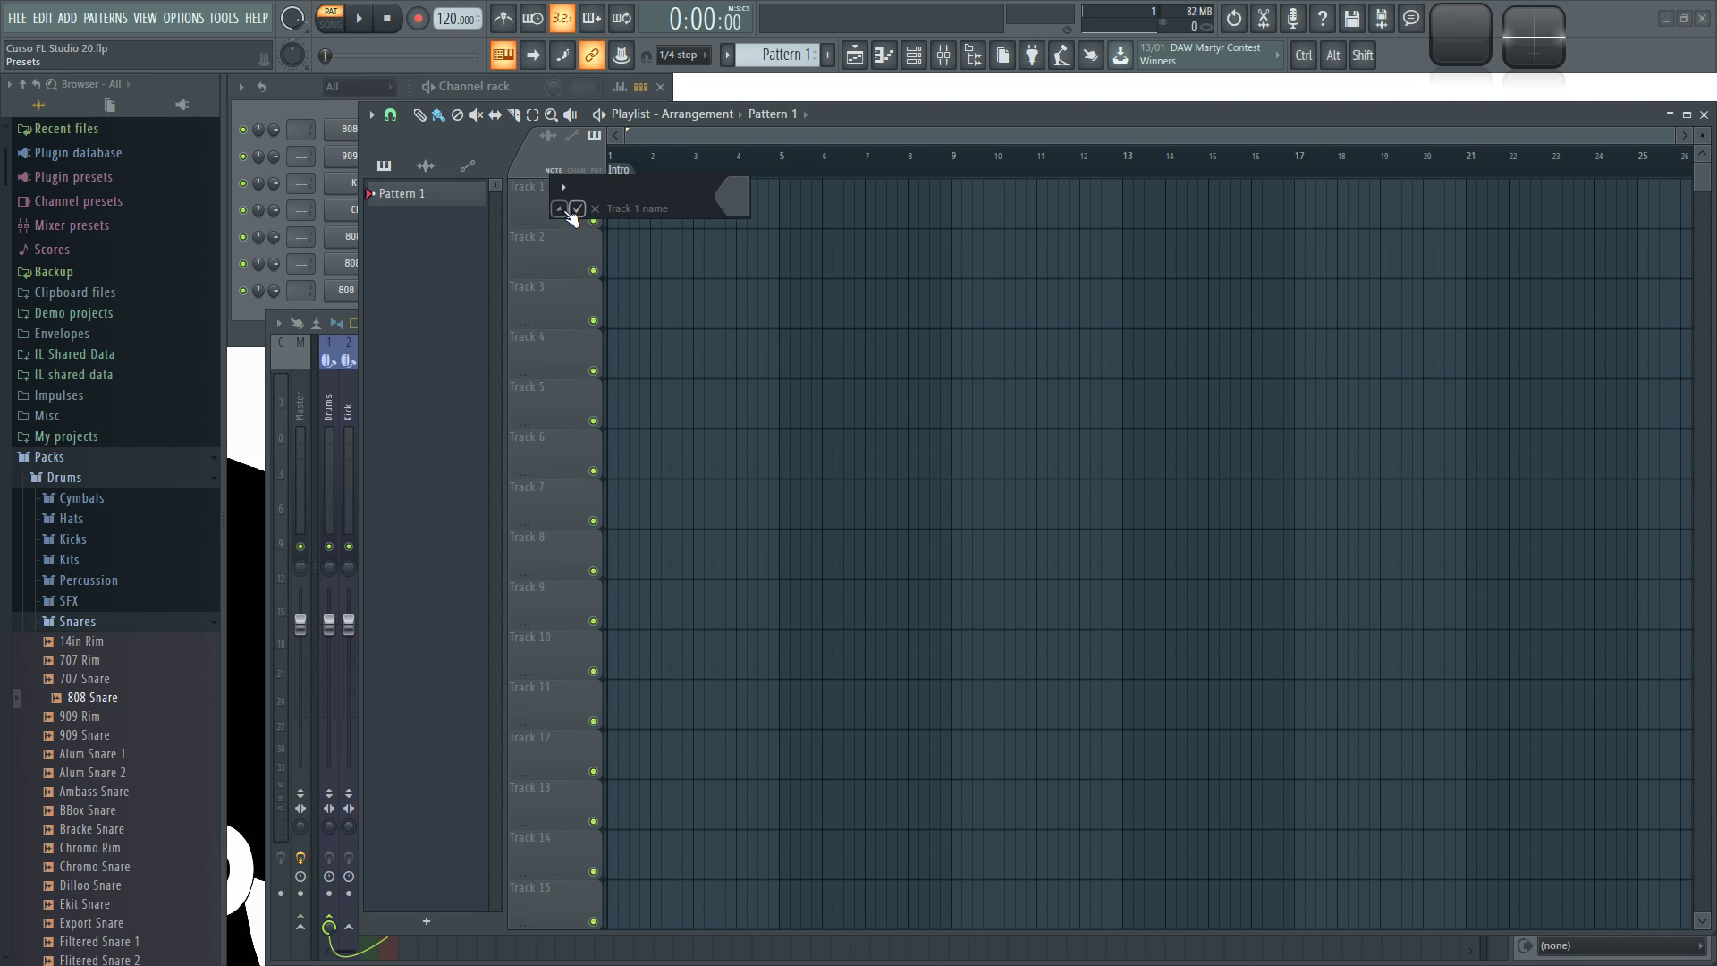
{"action": "left_click", "coordinate": [559, 209]}
{"action": "left_click", "coordinate": [624, 229]}
{"action": "double_click", "coordinate": [554, 243]}
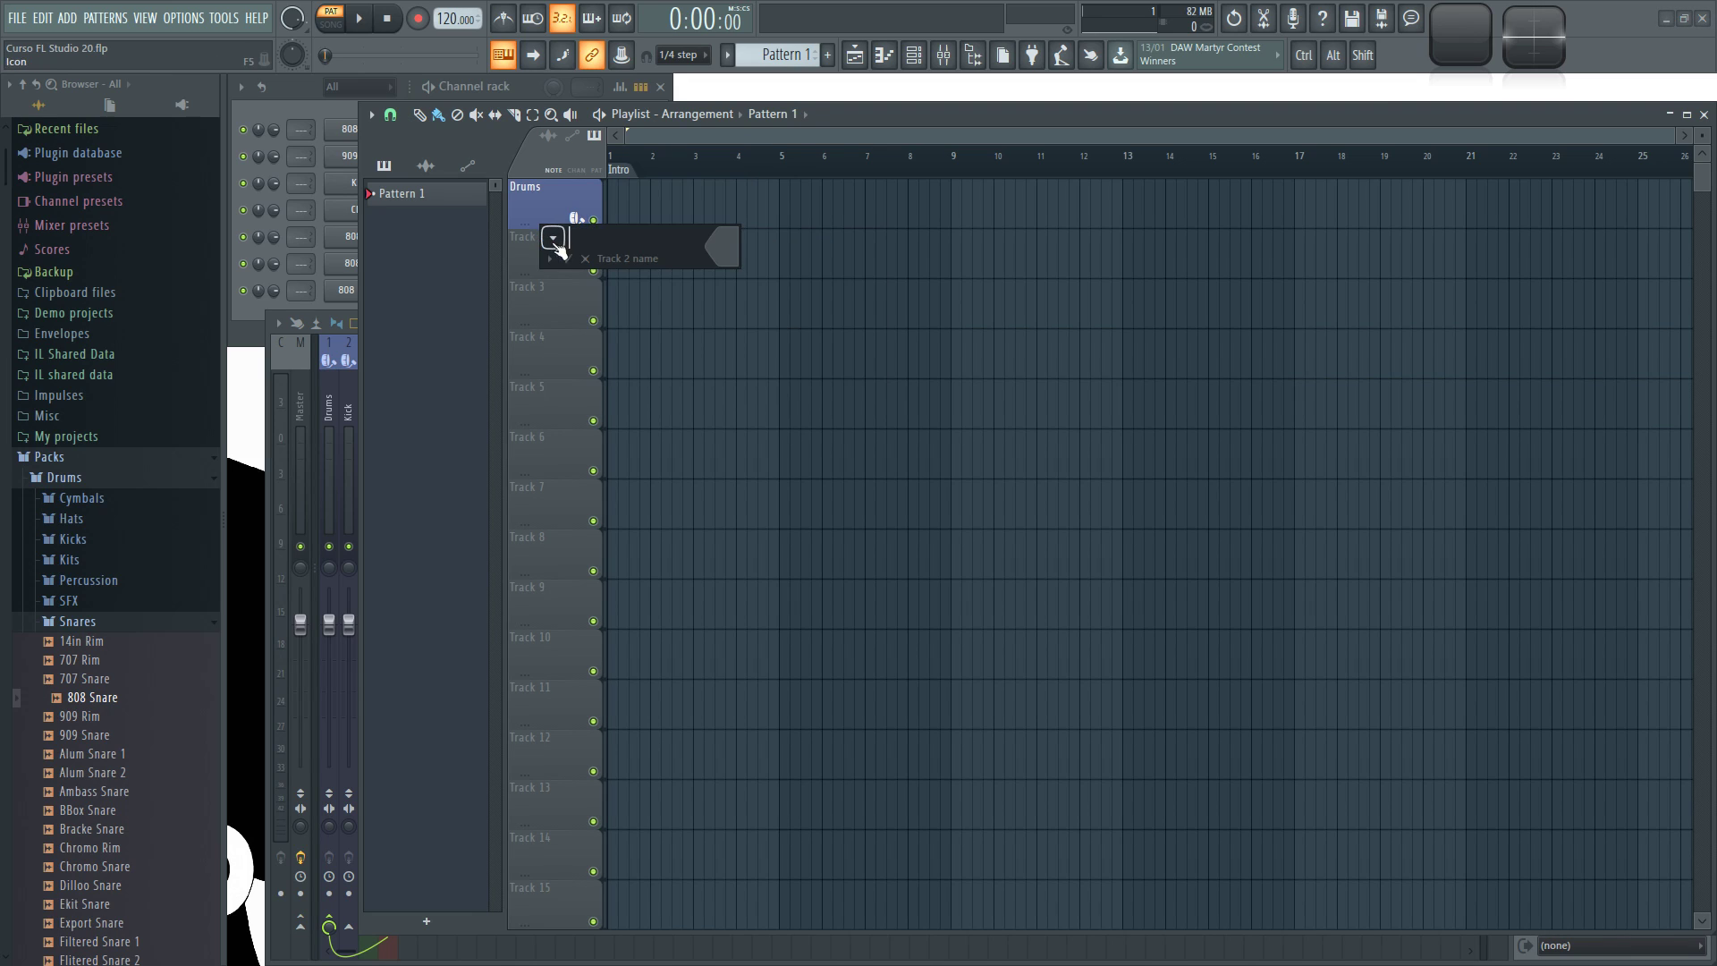
{"action": "left_click", "coordinate": [549, 259]}
{"action": "left_click", "coordinate": [671, 261]}
Label playlist track 3 as Snare and track 4 as Clap using the preset names
{"action": "double_click", "coordinate": [537, 290]}
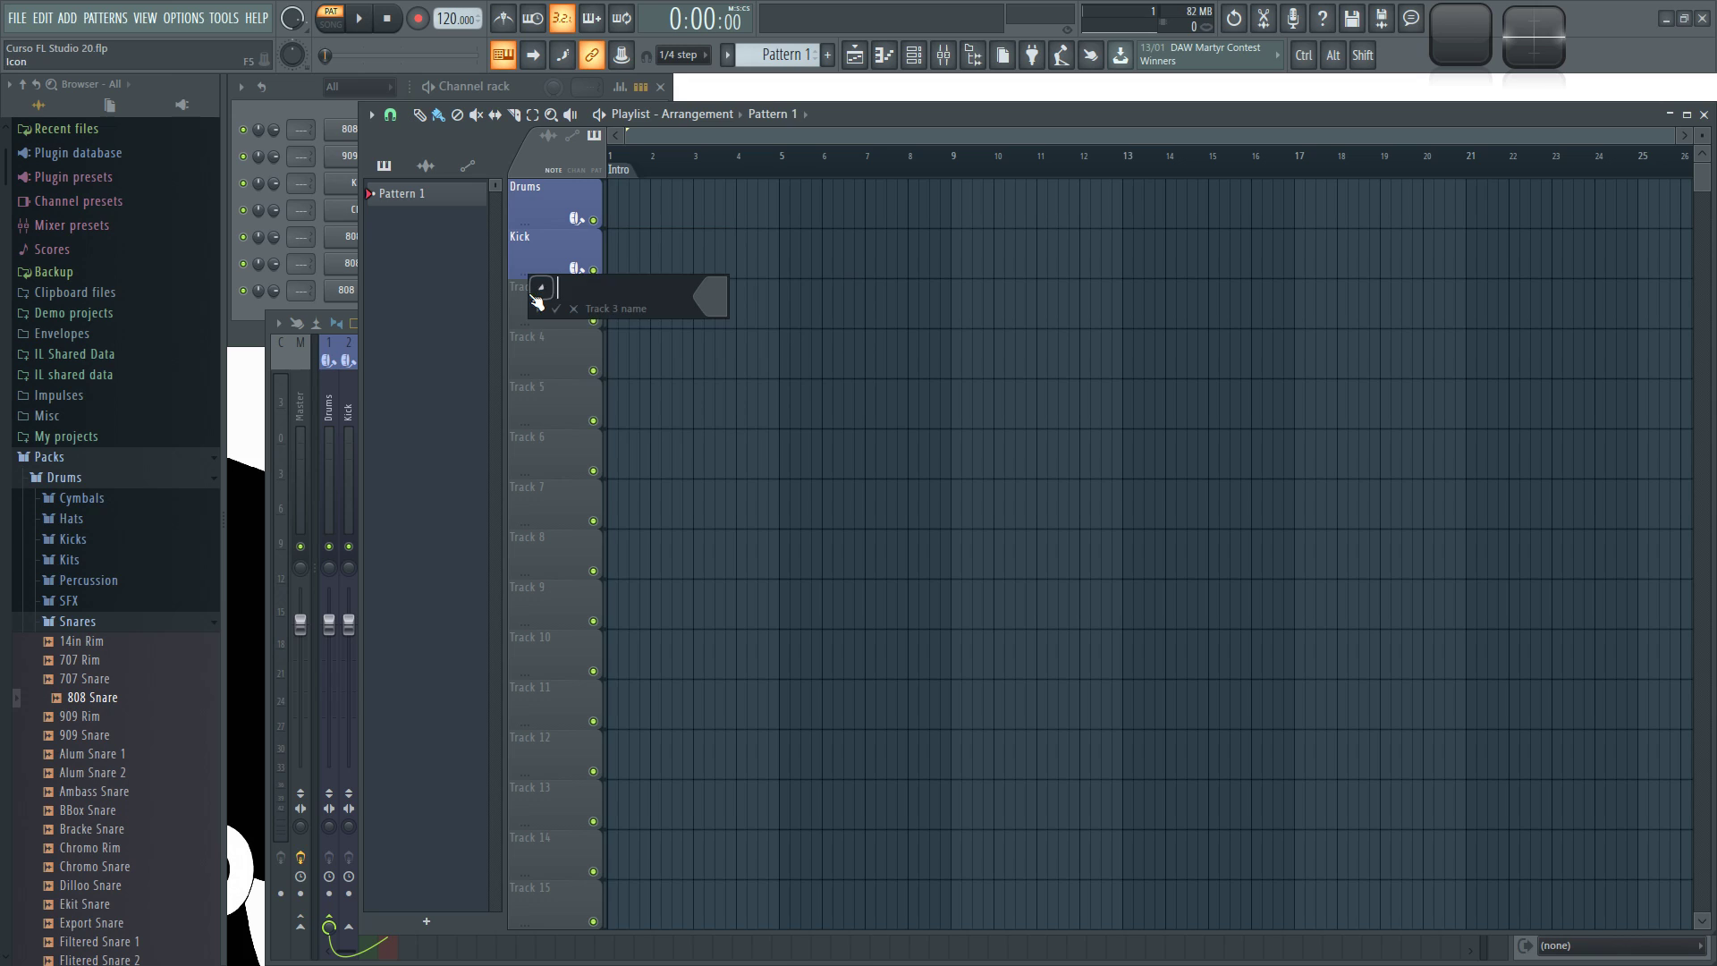
{"action": "left_click", "coordinate": [537, 309]}
{"action": "left_click", "coordinate": [690, 345]}
{"action": "double_click", "coordinate": [556, 335]}
{"action": "left_click", "coordinate": [551, 359]}
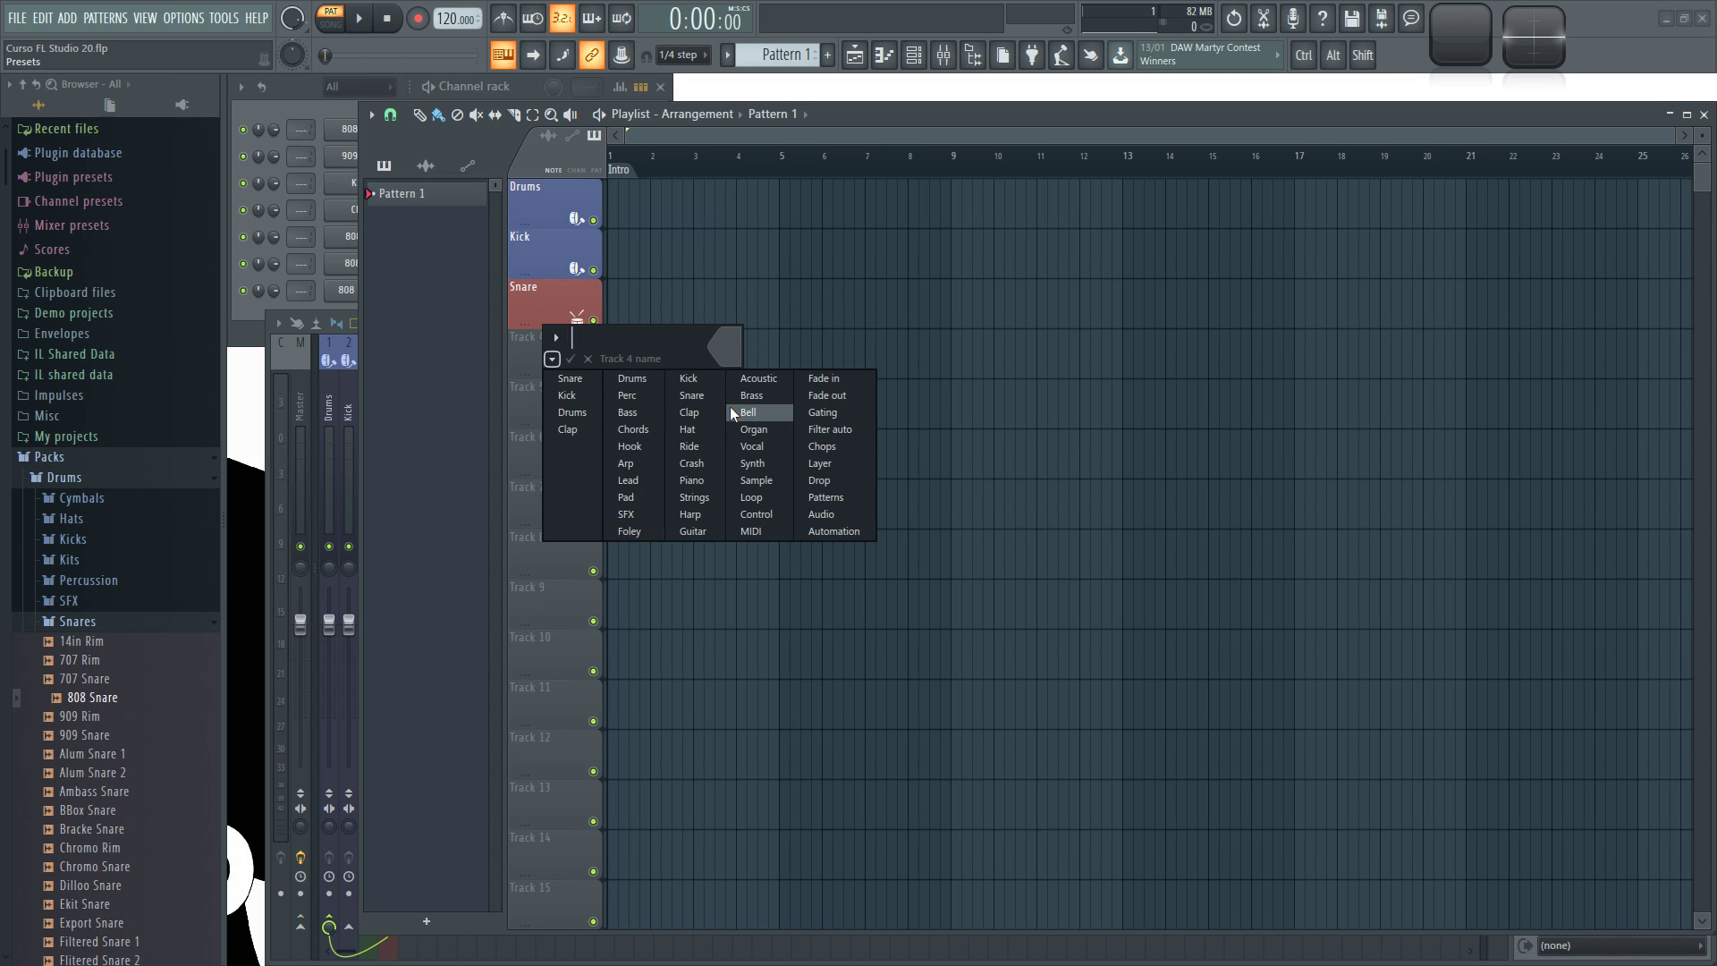
{"action": "left_click", "coordinate": [684, 413]}
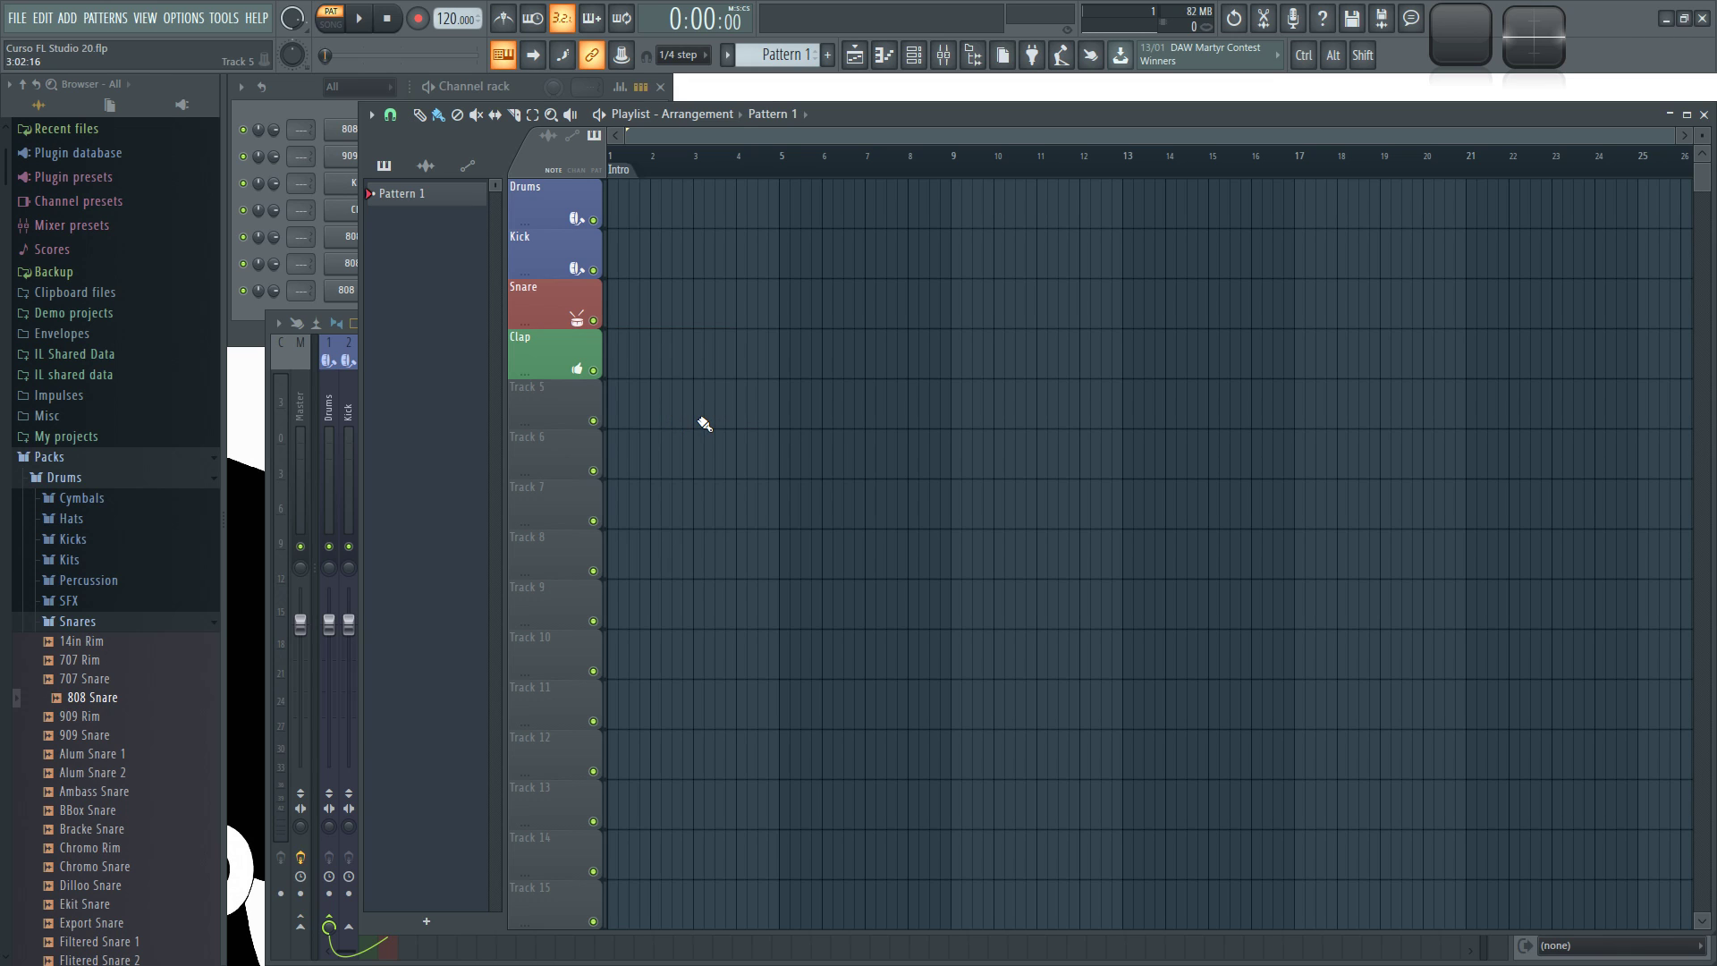
Collapse the Packs folder in the browser and bring the channel rack to the front over the playlist
{"action": "key", "text": "F9"}
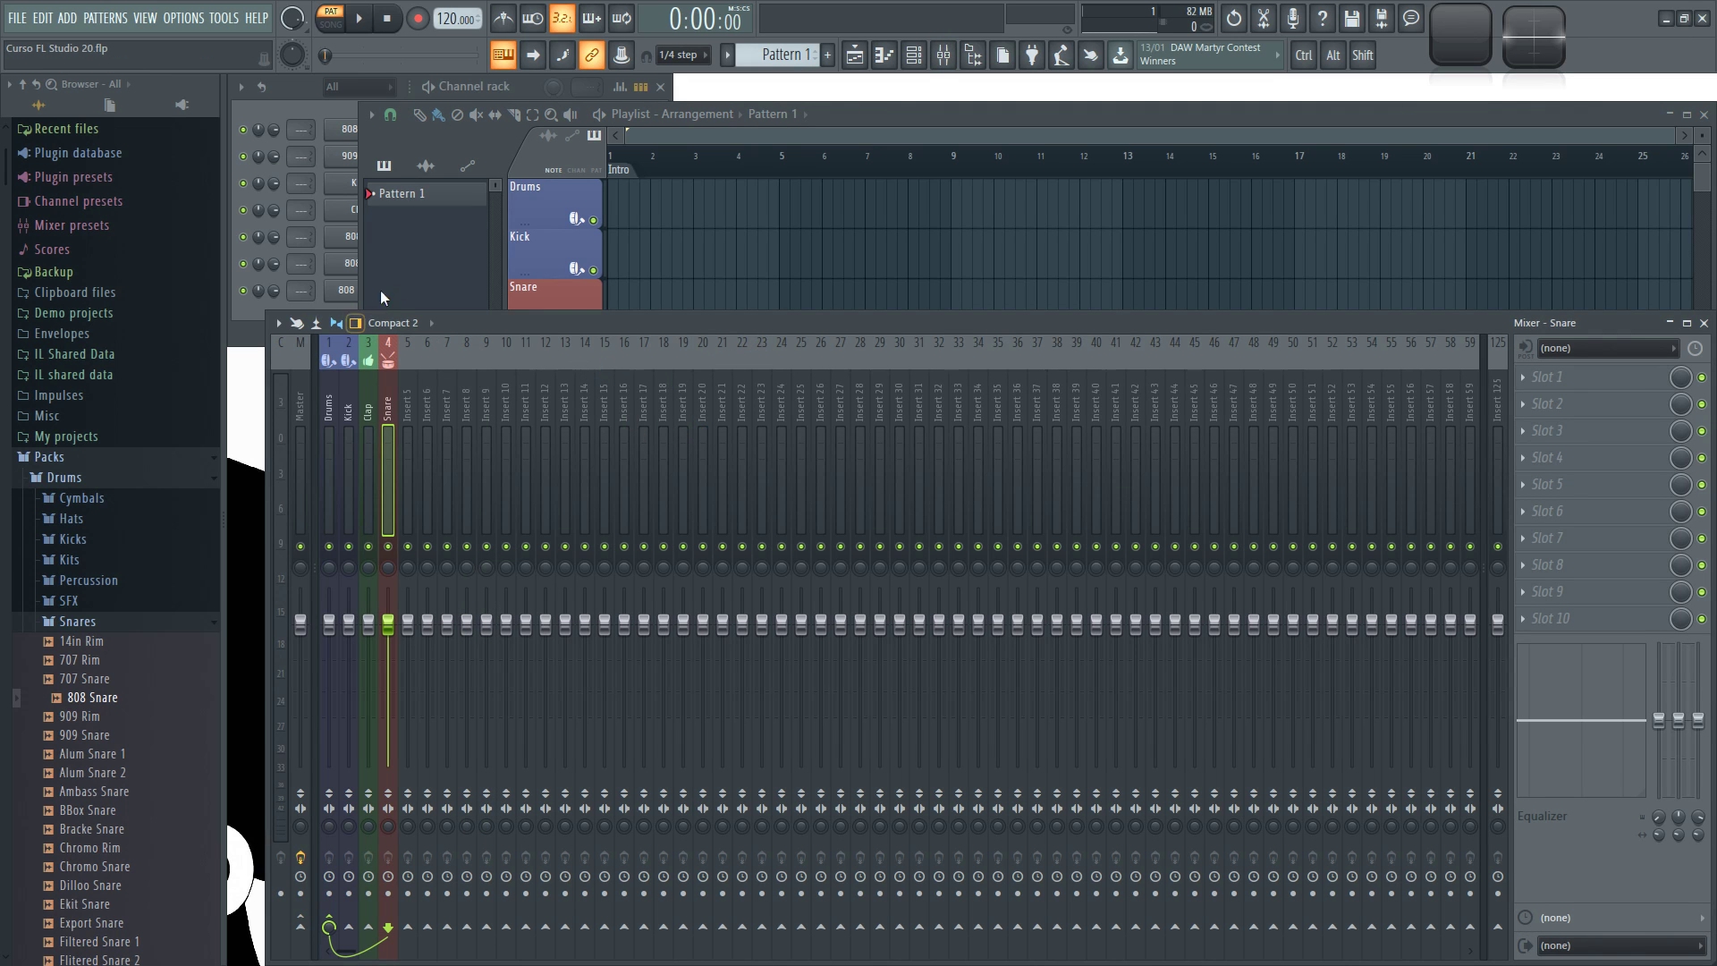
{"action": "left_click", "coordinate": [61, 457]}
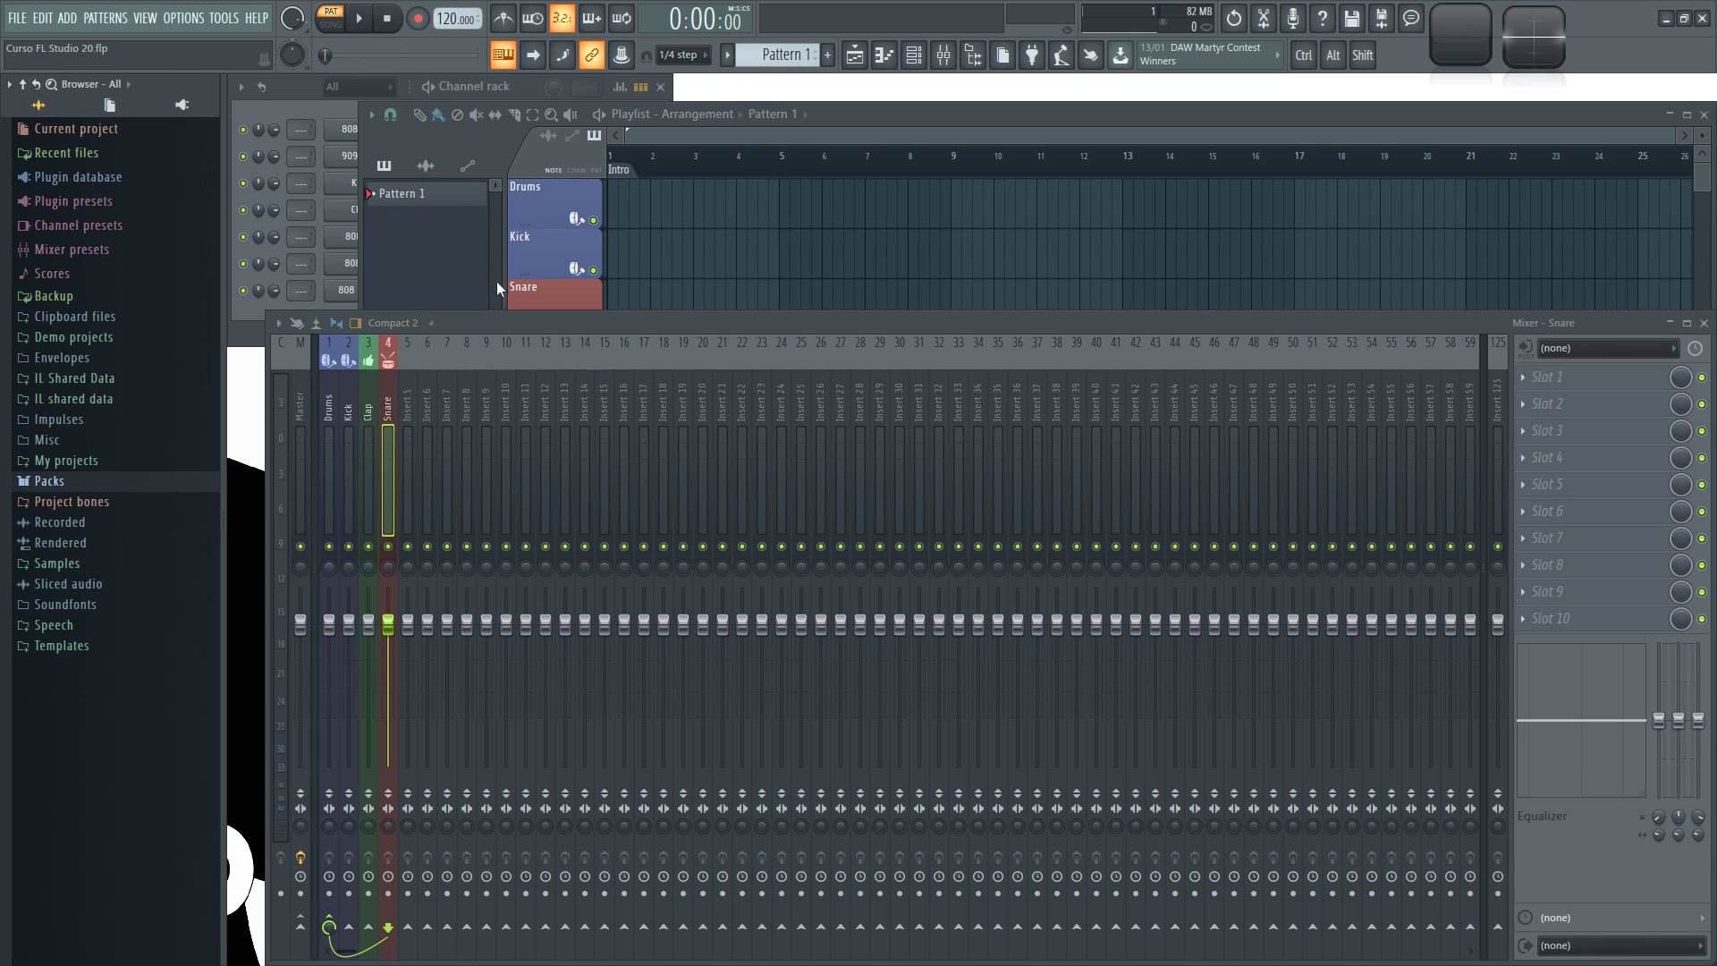
{"action": "left_click", "coordinate": [528, 90]}
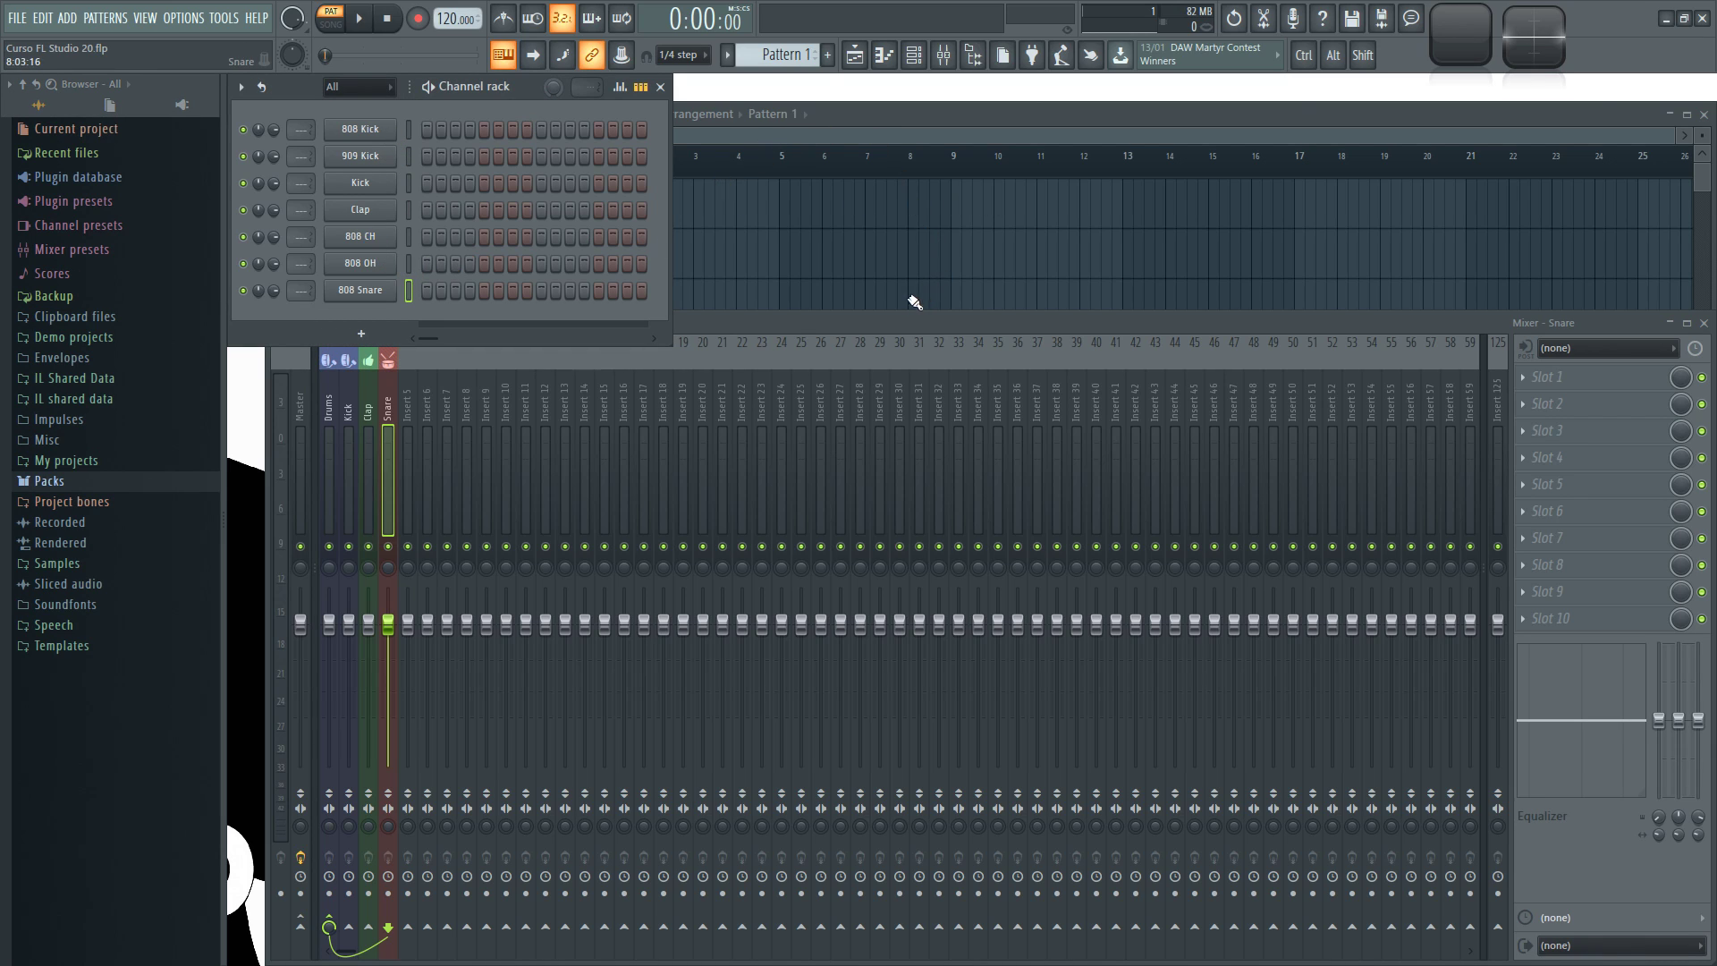
{"action": "left_click", "coordinate": [889, 323]}
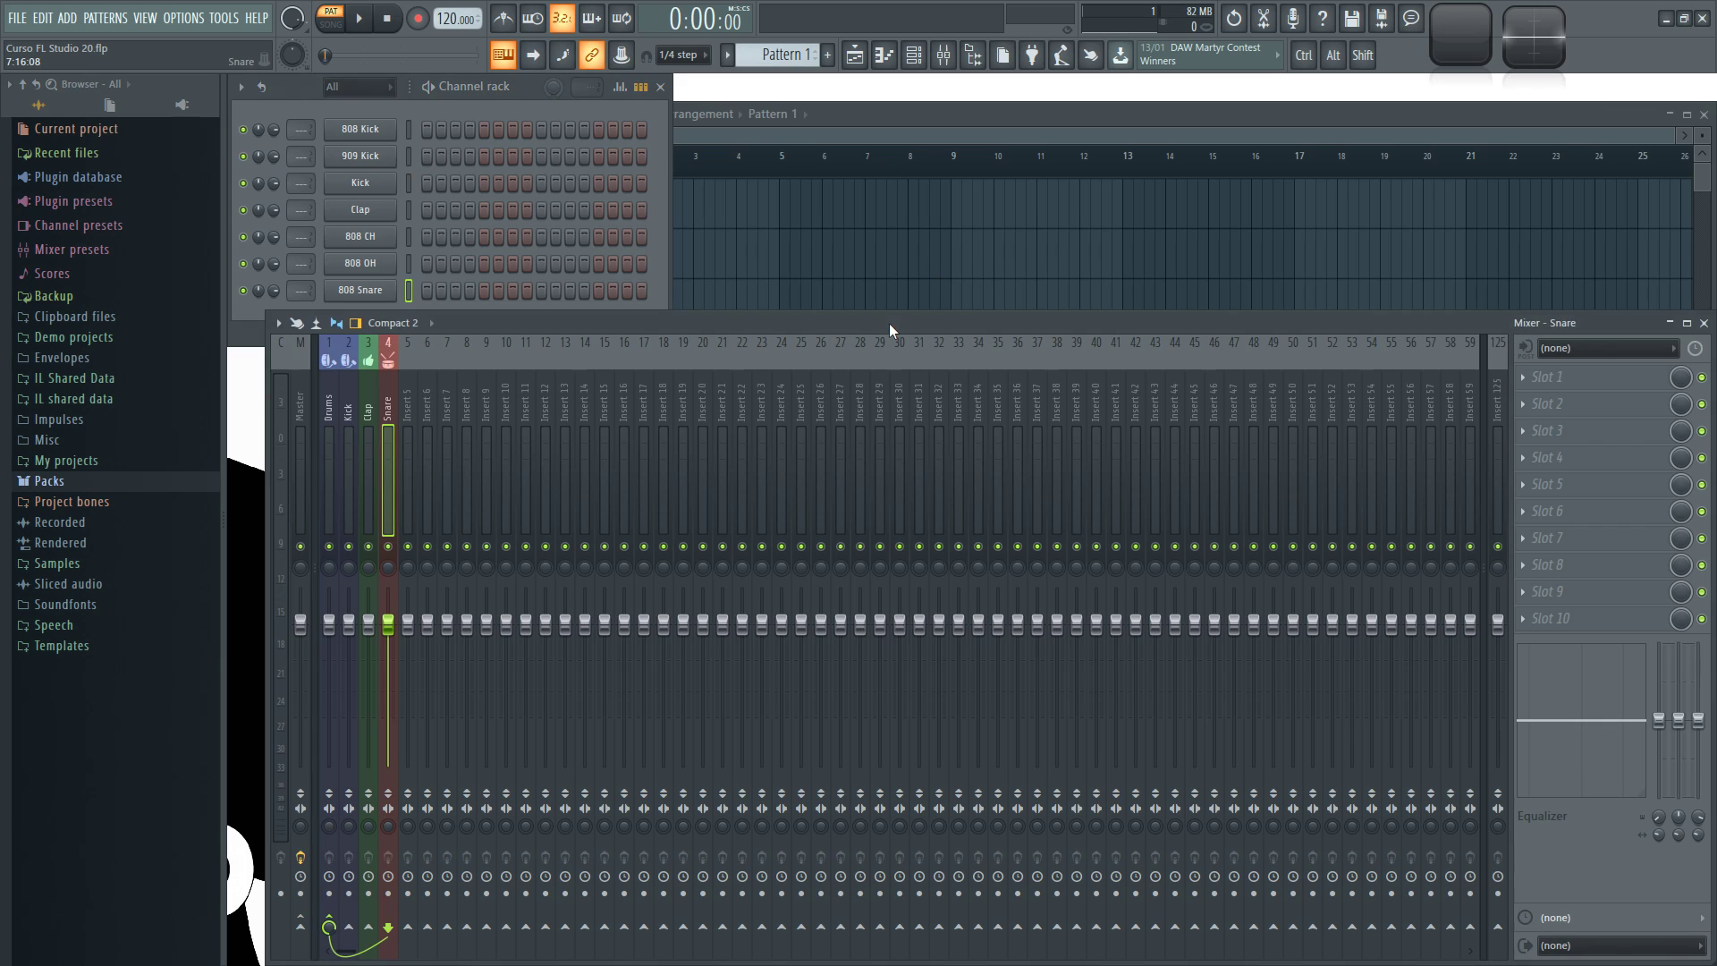
{"action": "left_click", "coordinate": [880, 114]}
{"action": "left_click", "coordinate": [375, 90]}
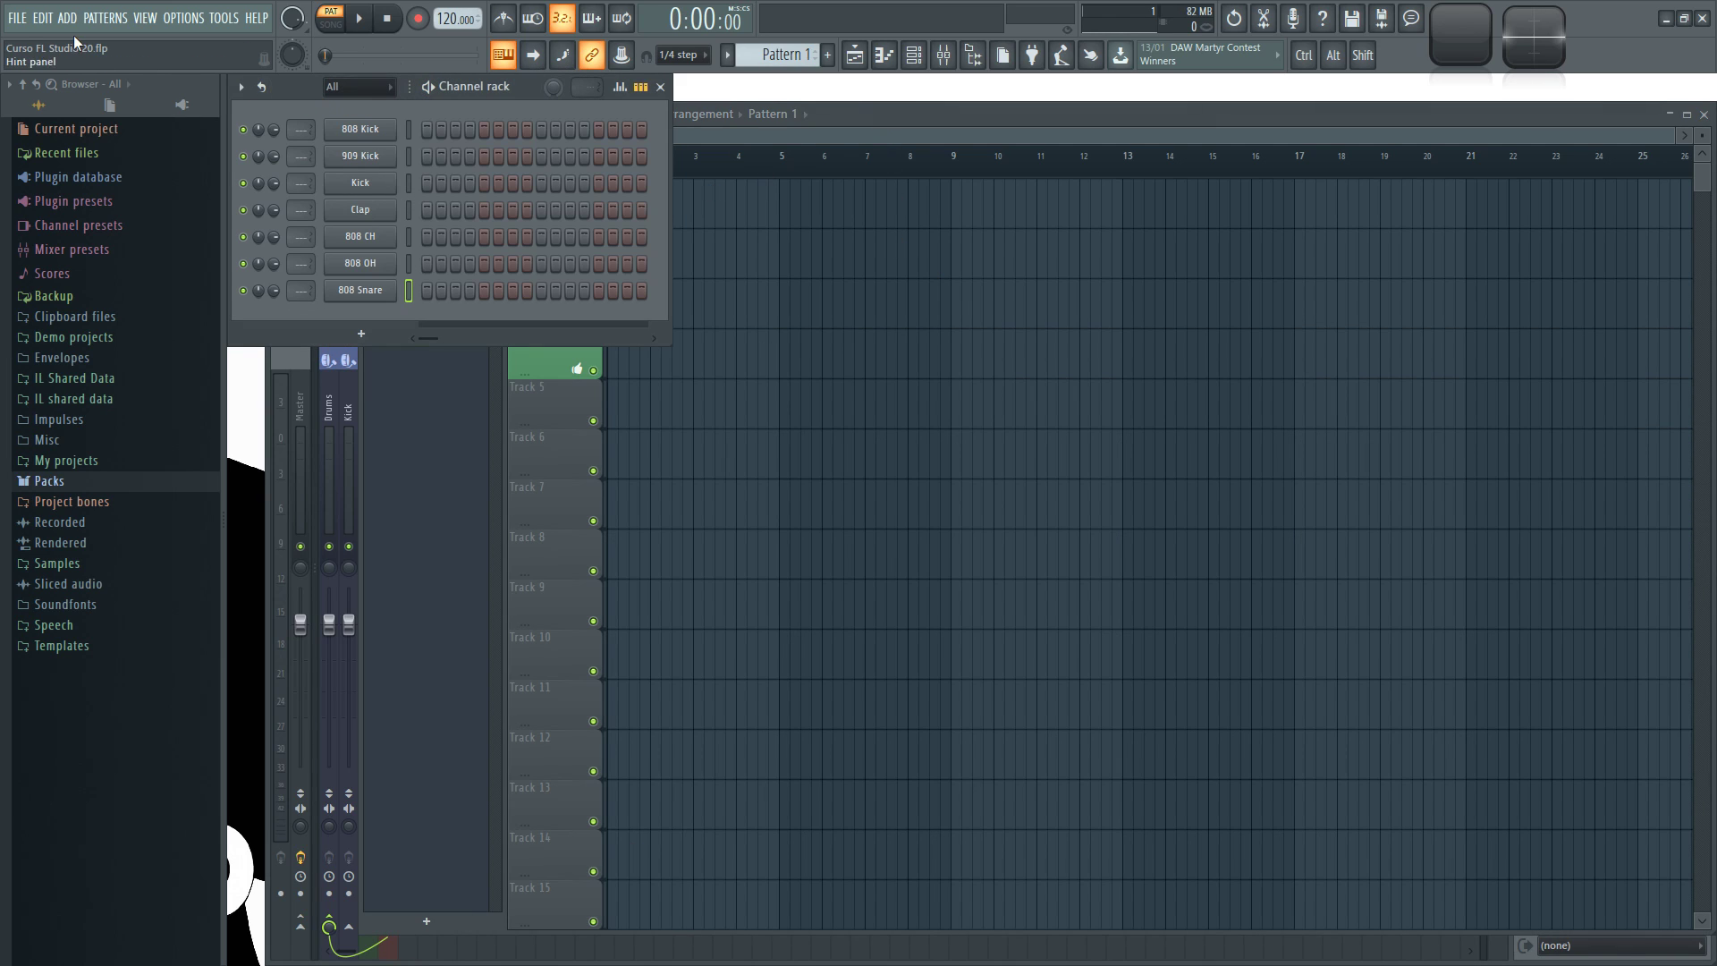
Save the project under a new name, choosing Image-Line's FL Studio 20 Data Templates folder in Archivos de programa (x86) and the file name Plantilla ejemplo
{"action": "left_click", "coordinate": [18, 20]}
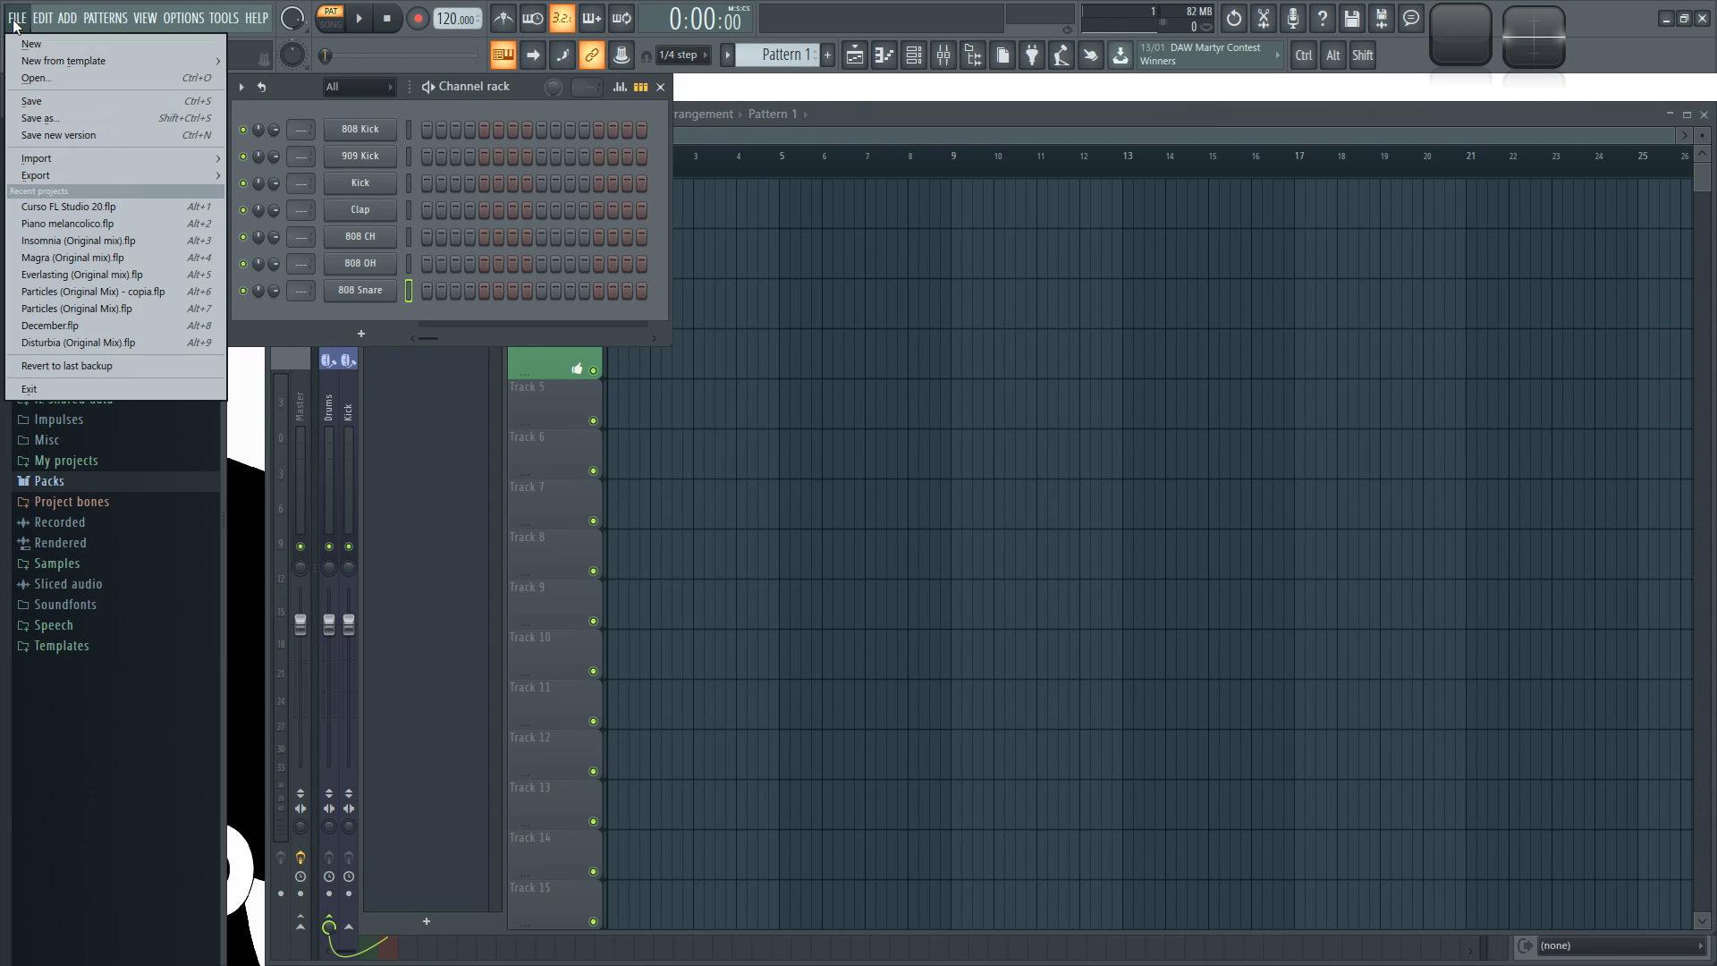
{"action": "left_click", "coordinate": [59, 119]}
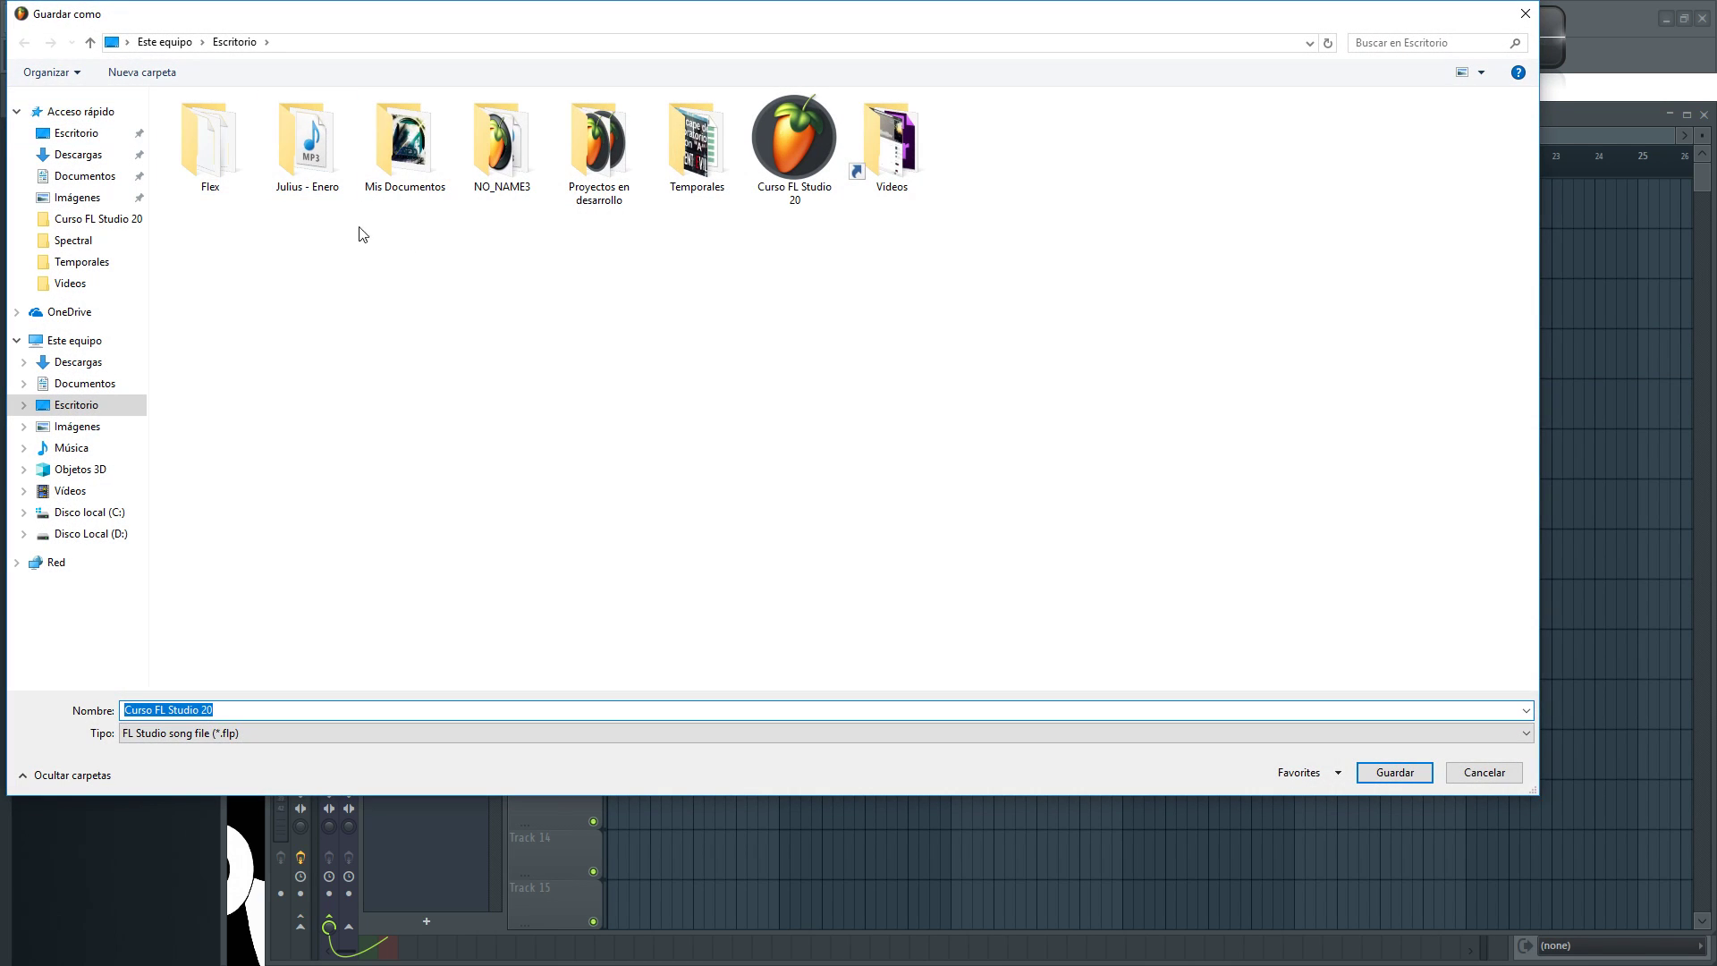
{"action": "left_click", "coordinate": [82, 519]}
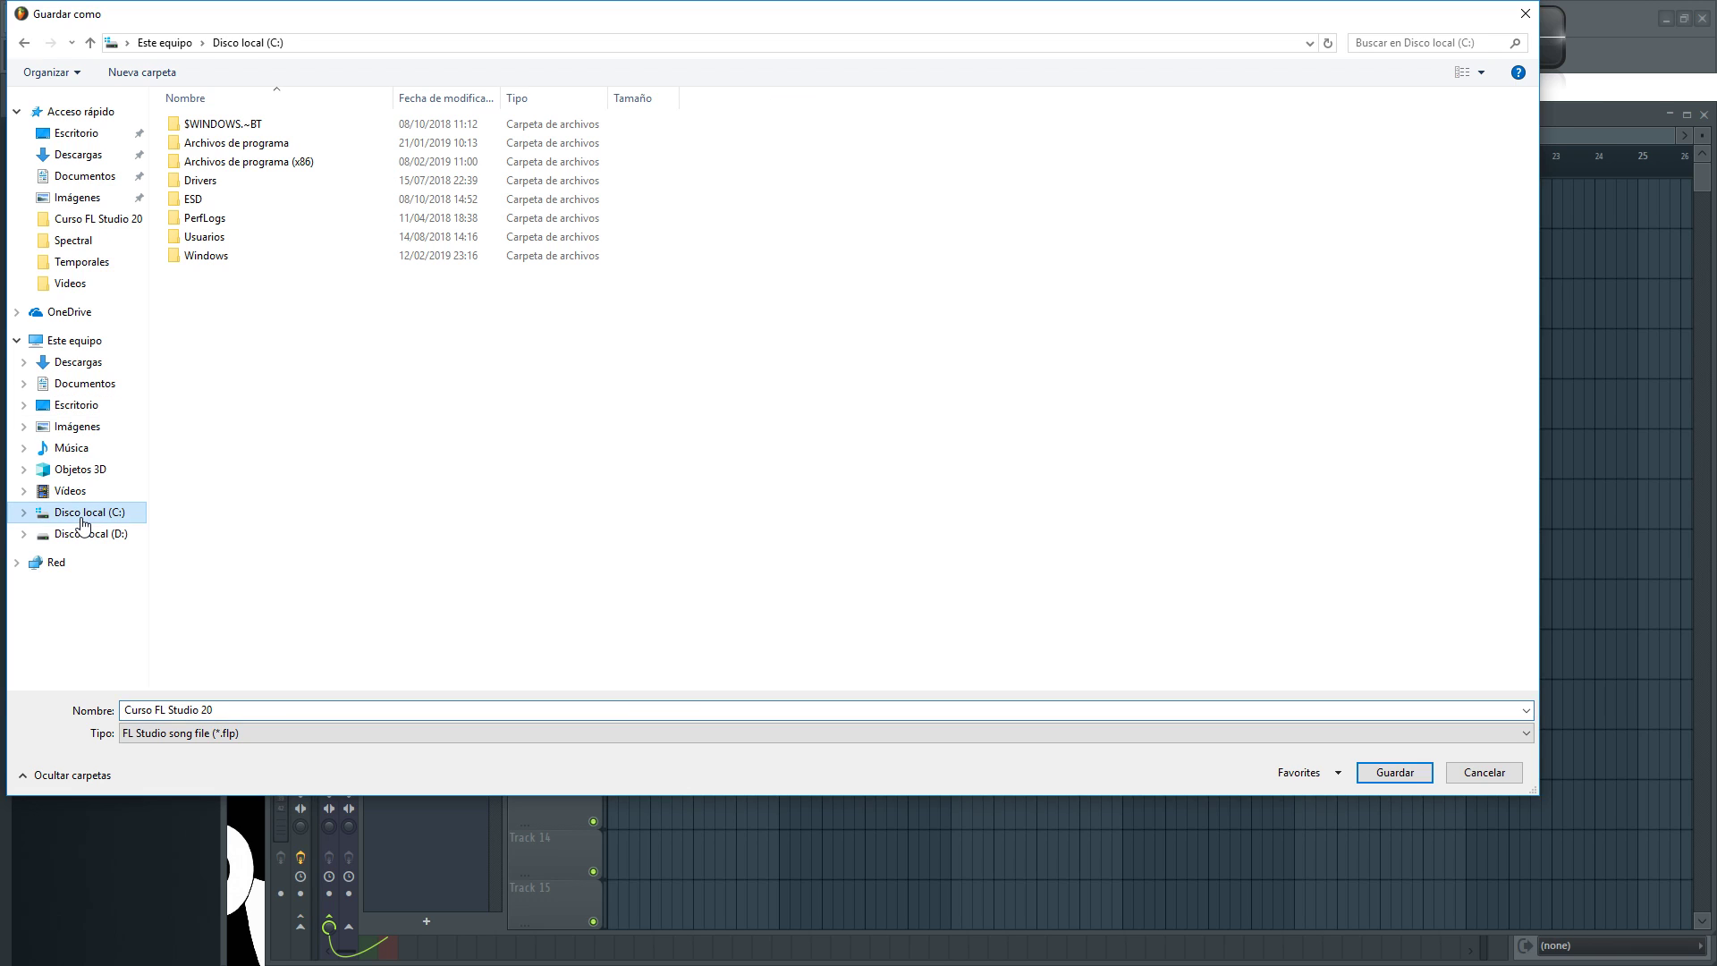
{"action": "double_click", "coordinate": [290, 166]}
{"action": "scroll", "coordinate": [402, 260], "scroll_direction": "down", "scroll_amount": 2}
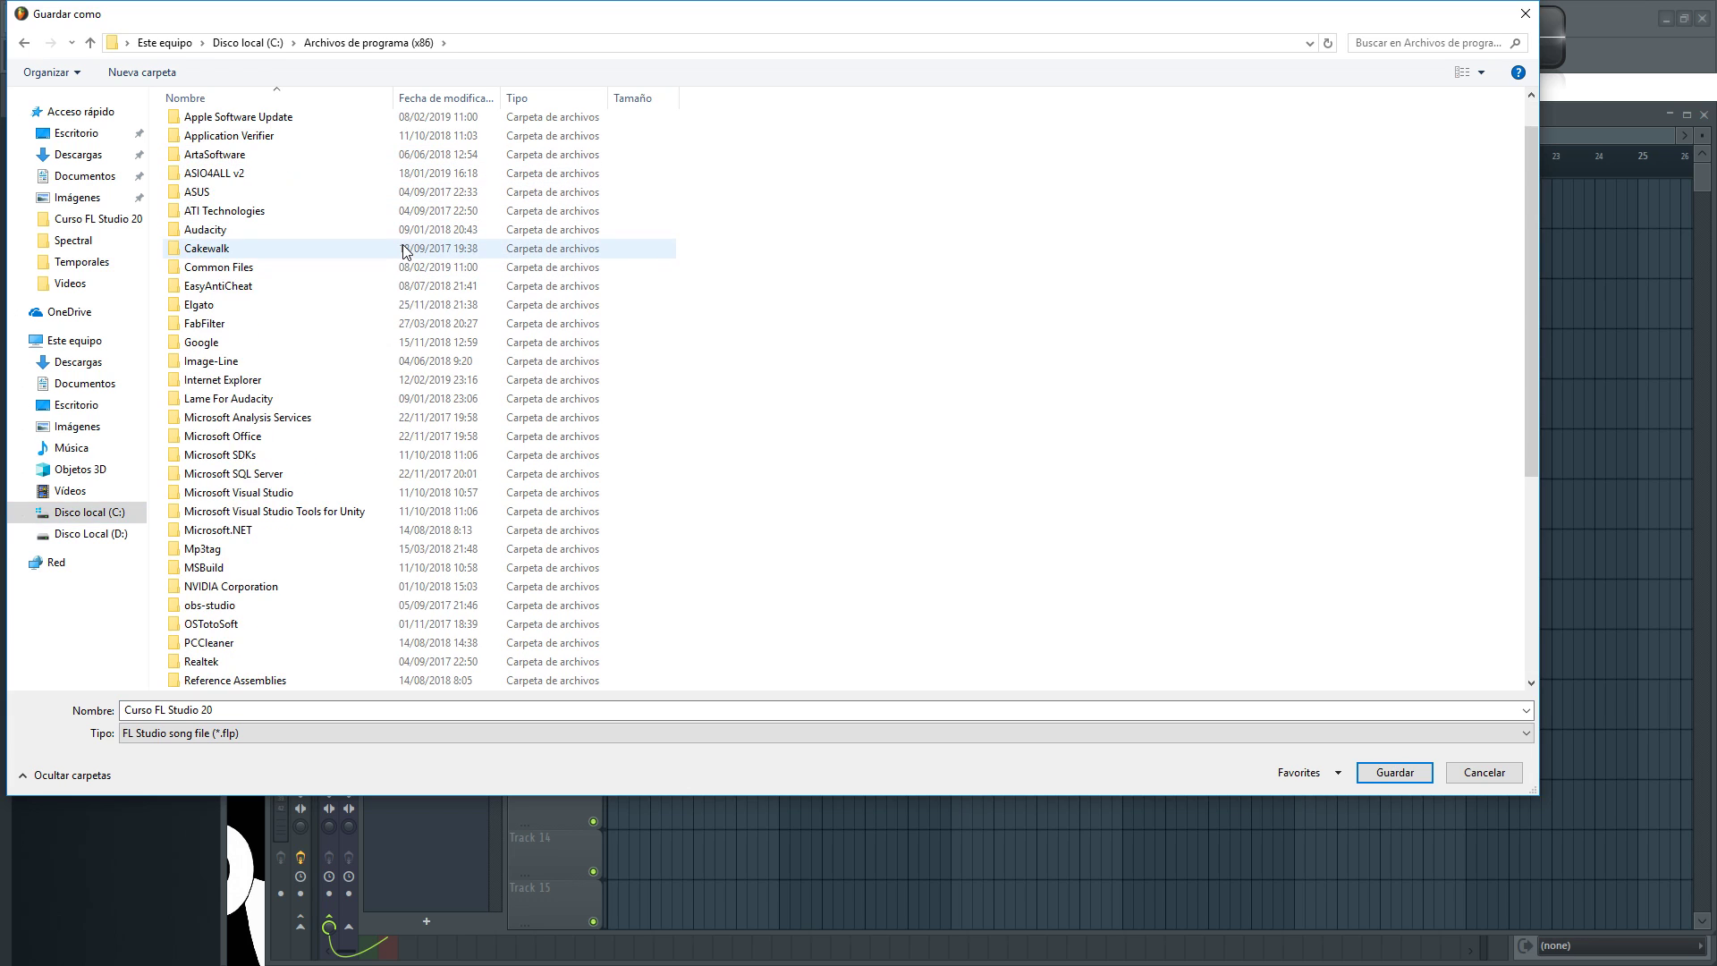
{"action": "scroll", "coordinate": [398, 286], "scroll_direction": "up", "scroll_amount": 2}
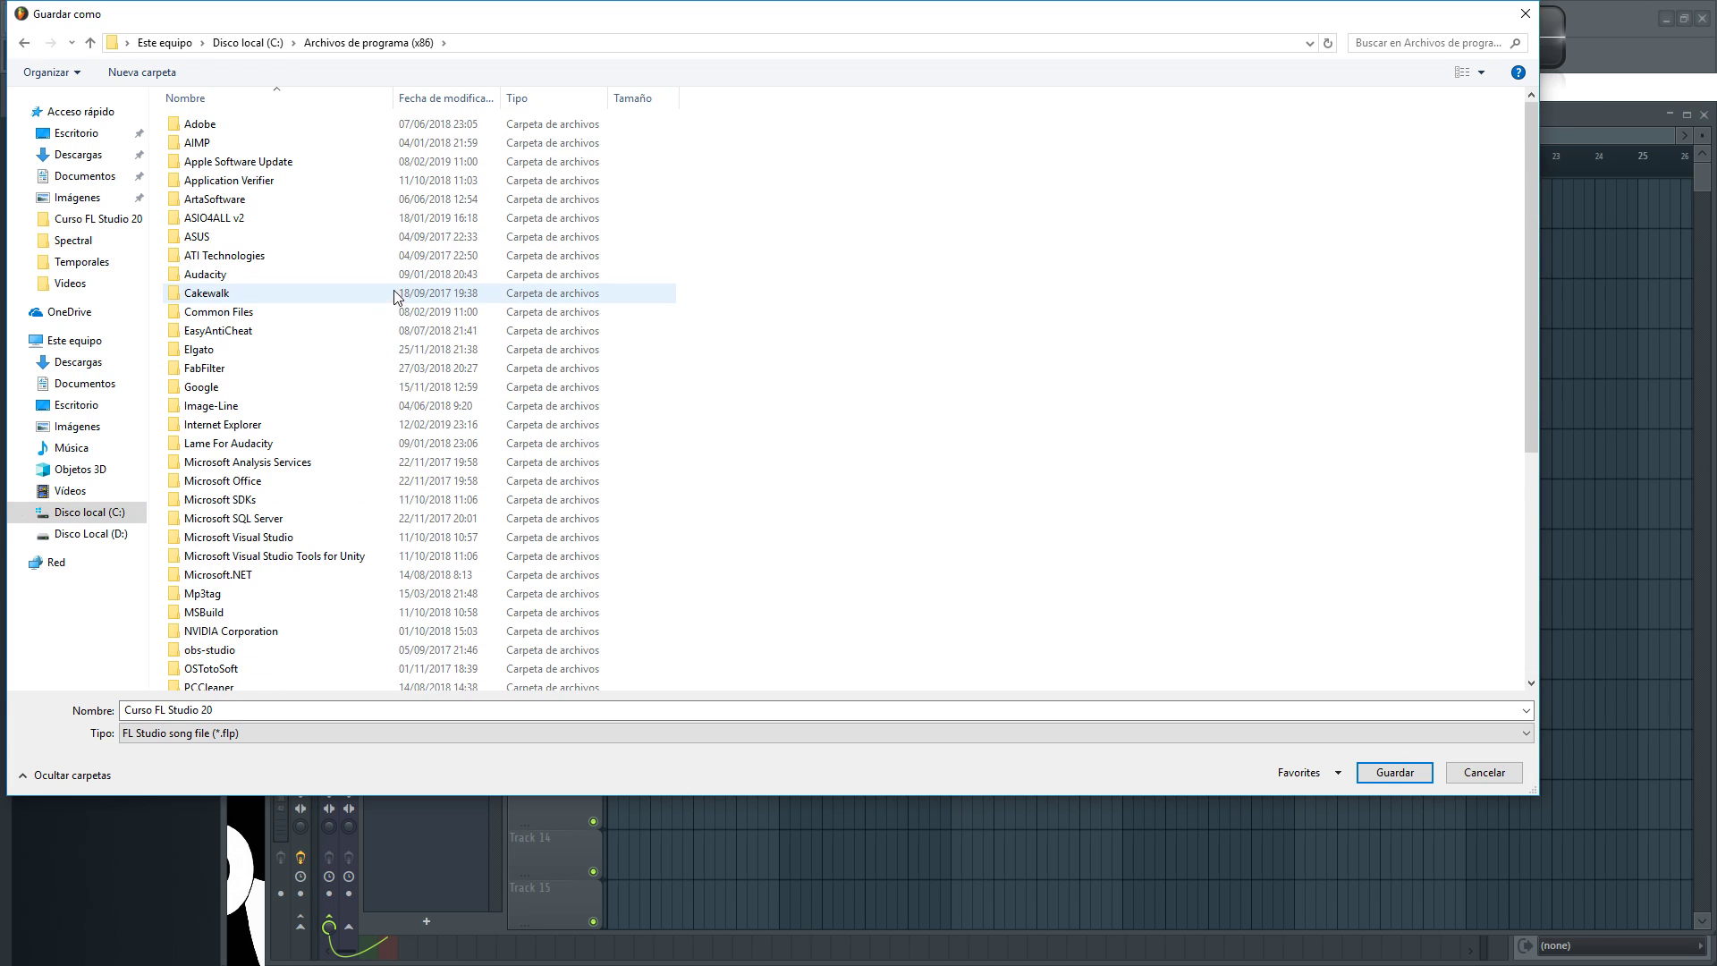
{"action": "double_click", "coordinate": [211, 408]}
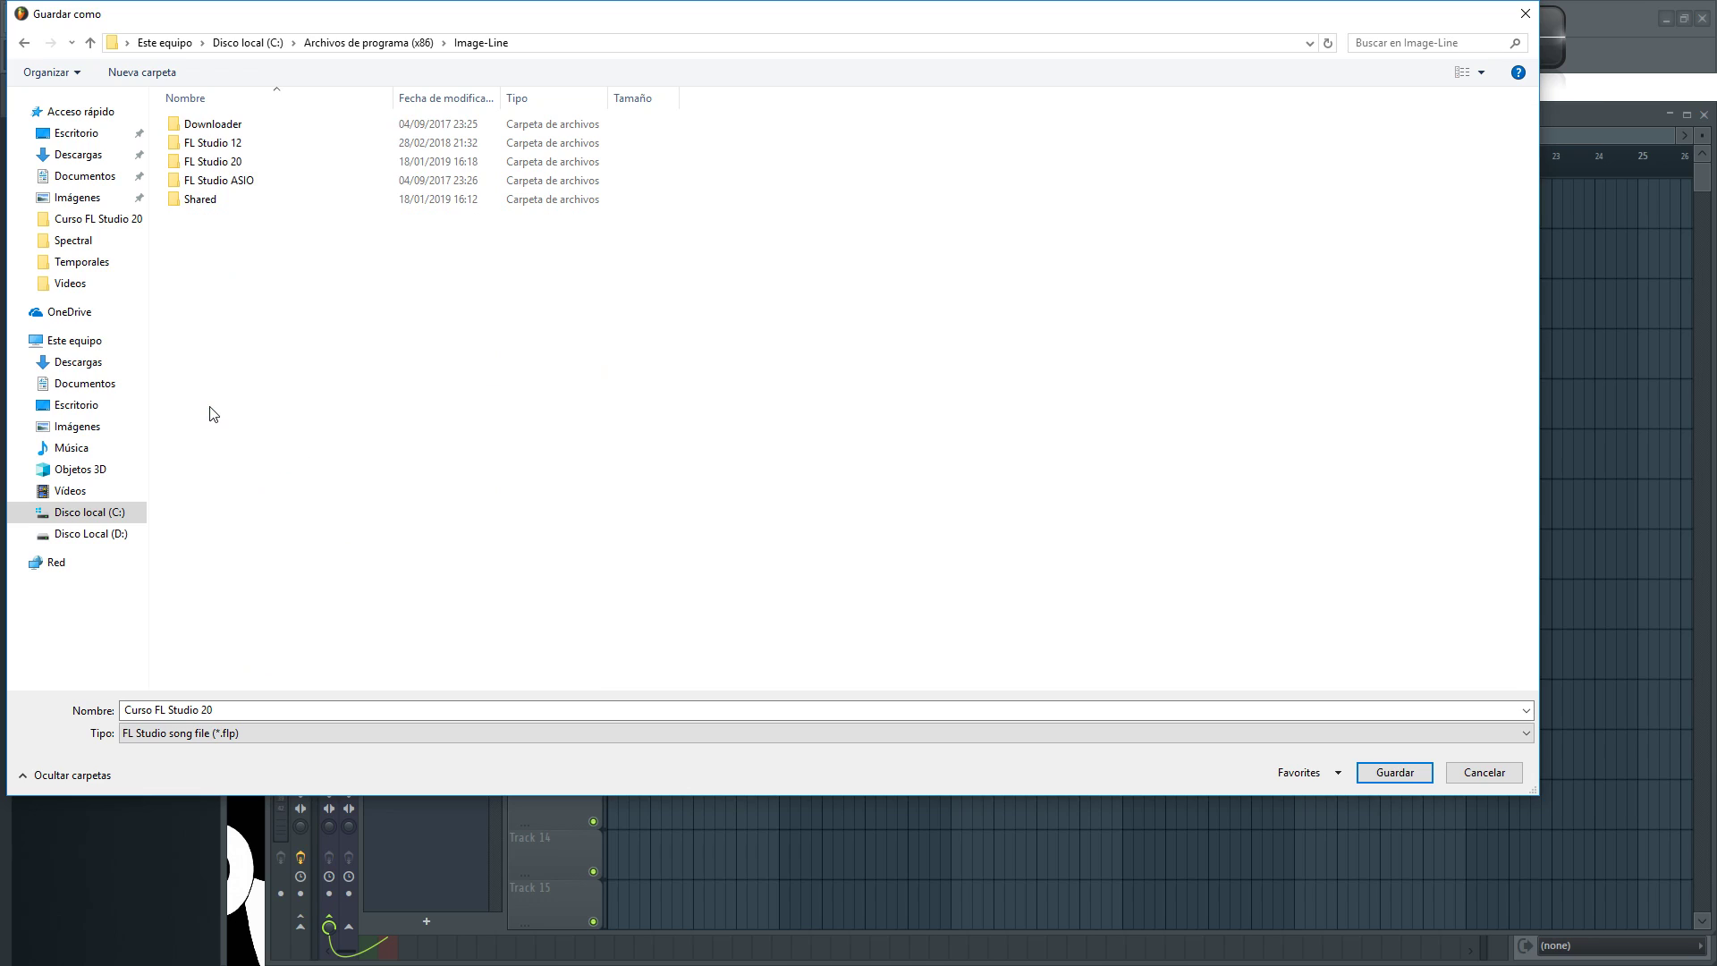
{"action": "double_click", "coordinate": [237, 169]}
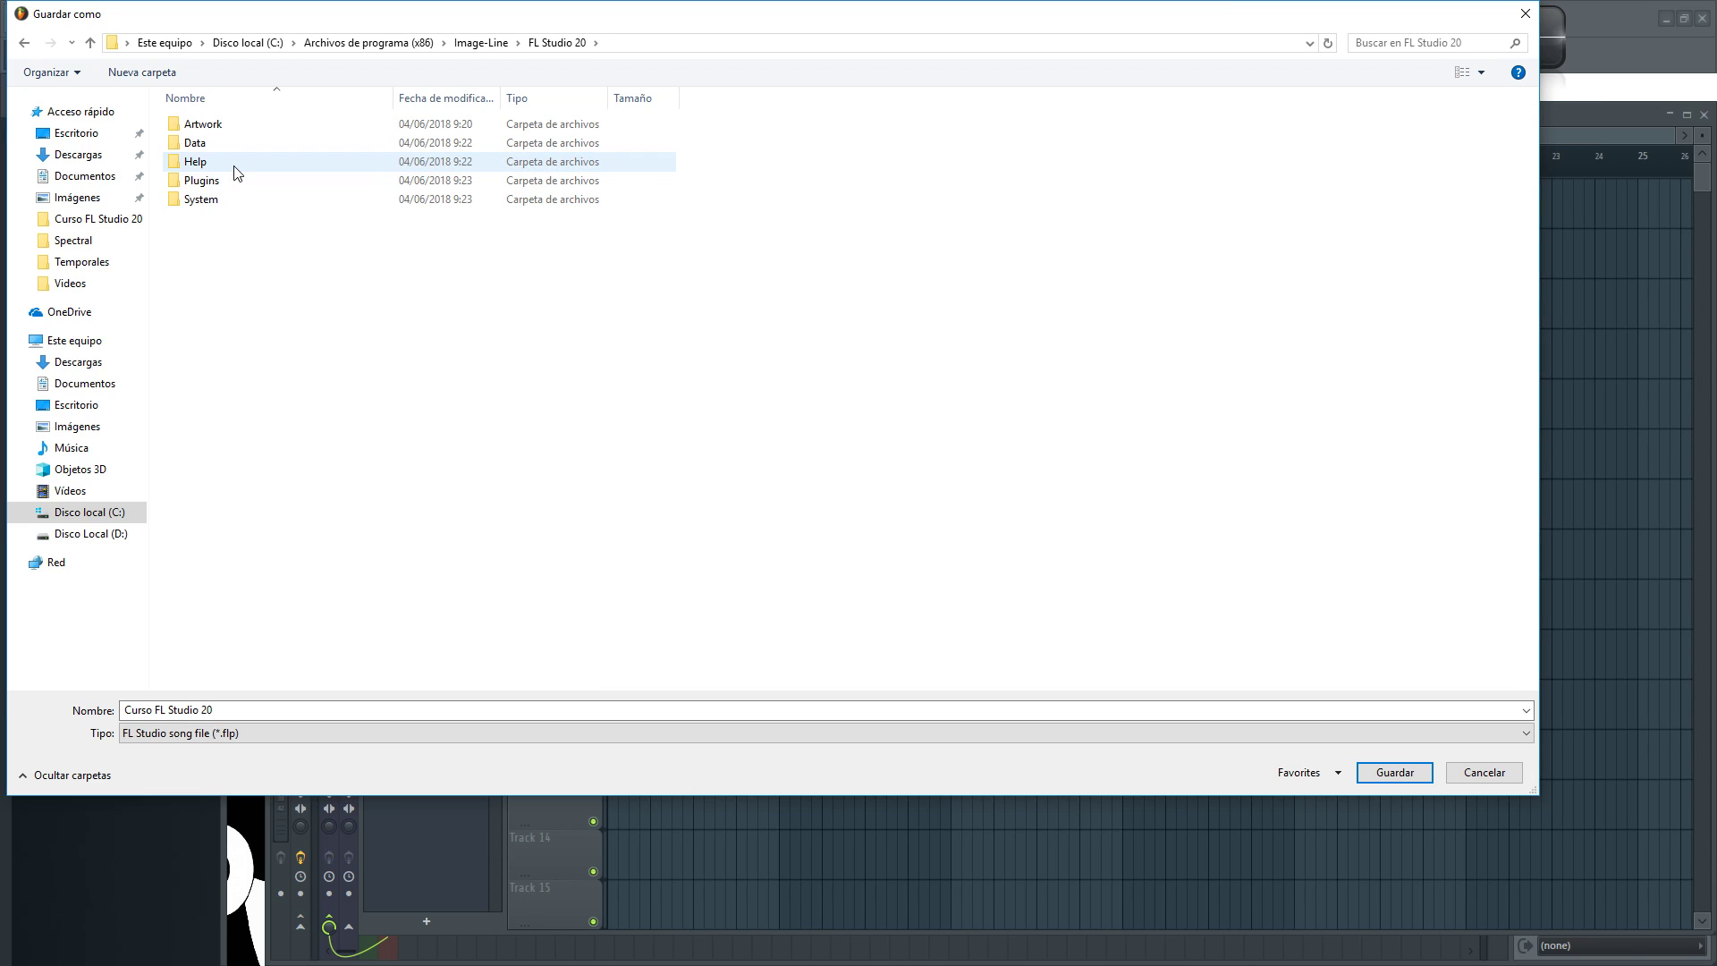
{"action": "double_click", "coordinate": [206, 150]}
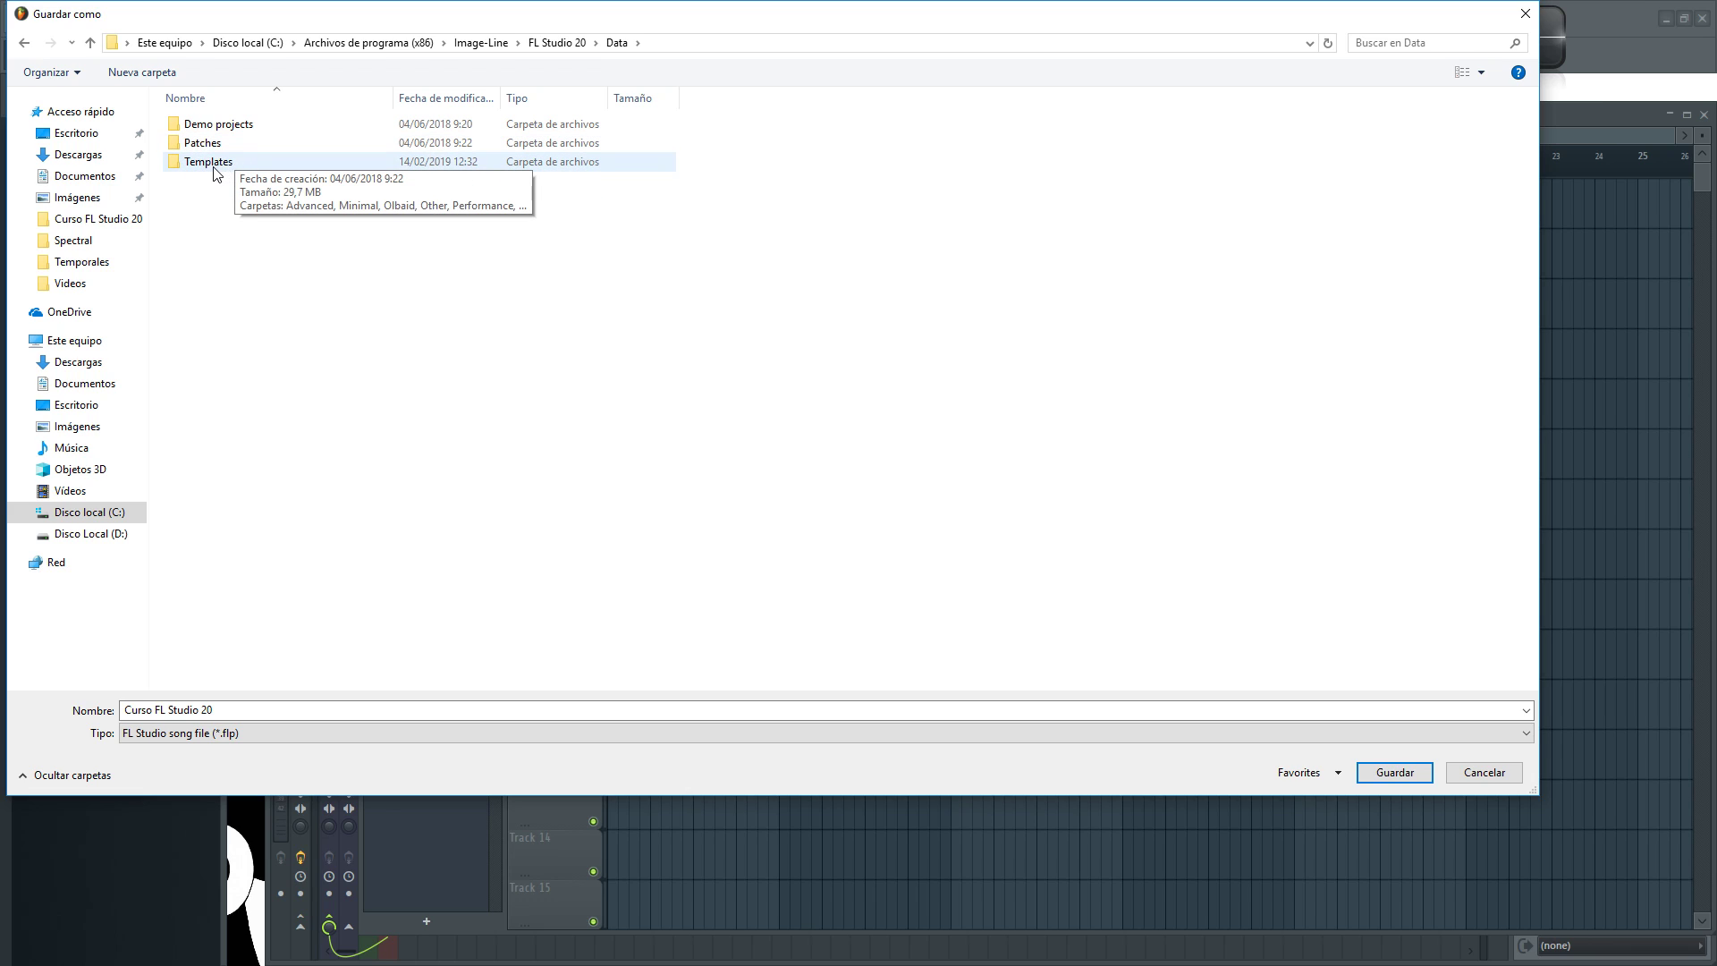
{"action": "double_click", "coordinate": [214, 166]}
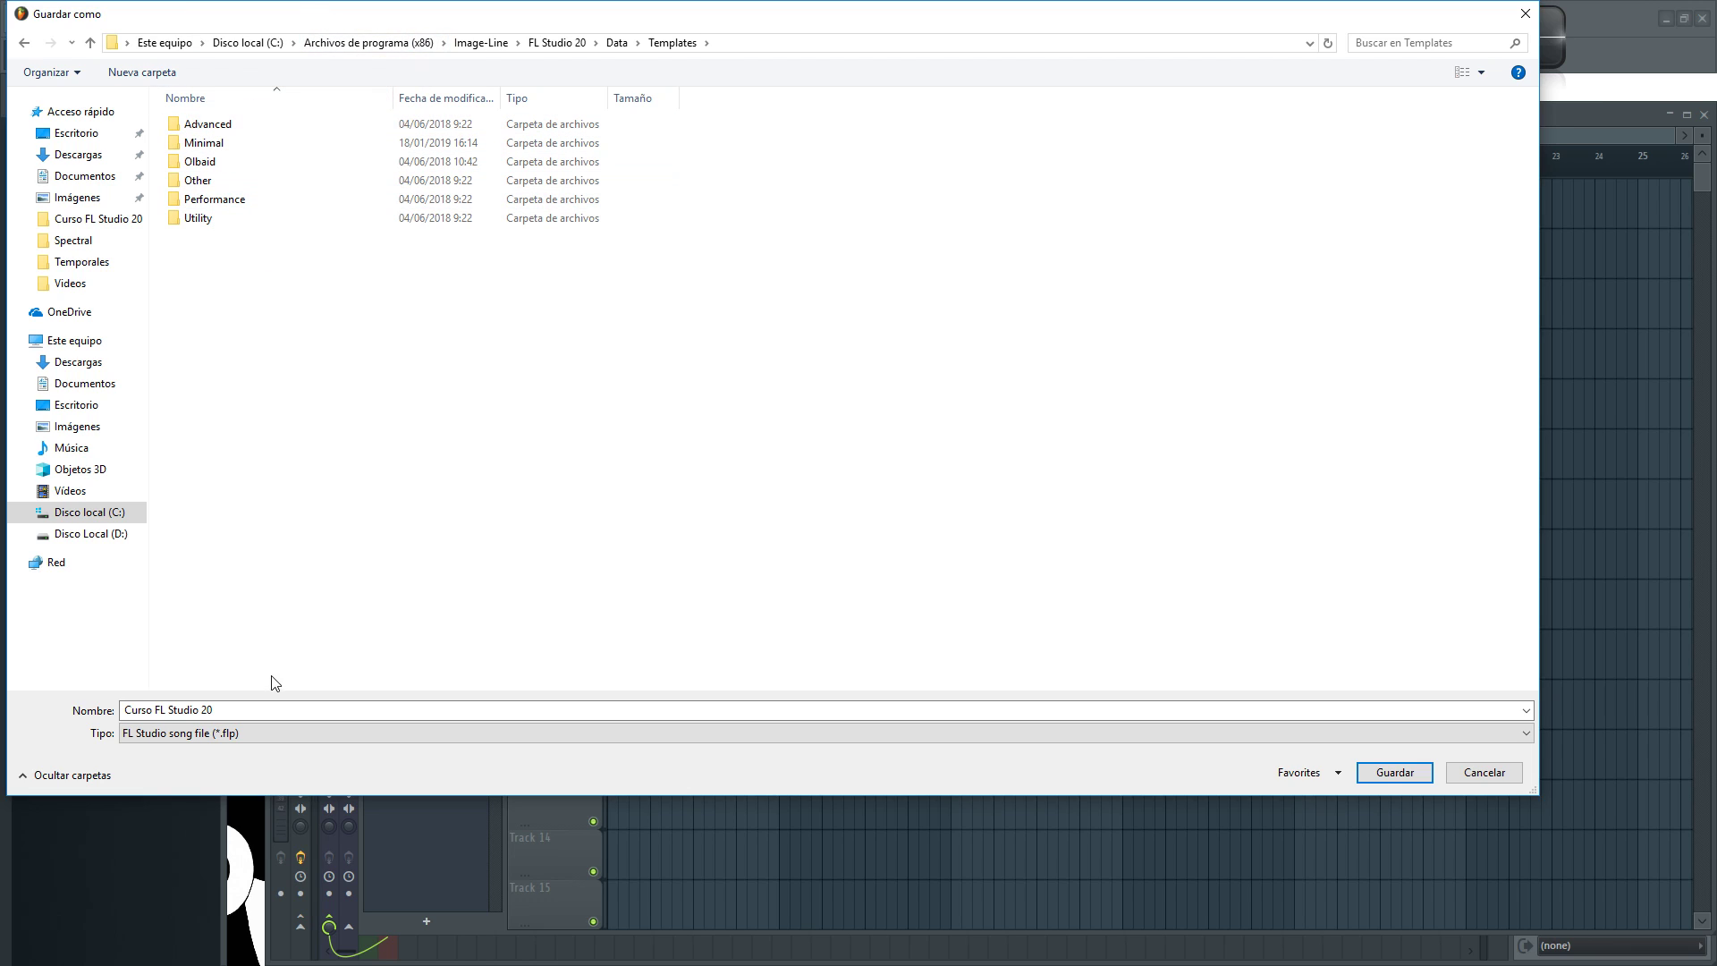
{"action": "left_click", "coordinate": [241, 713]}
{"action": "type", "text": "Plantilla ejemplo"}
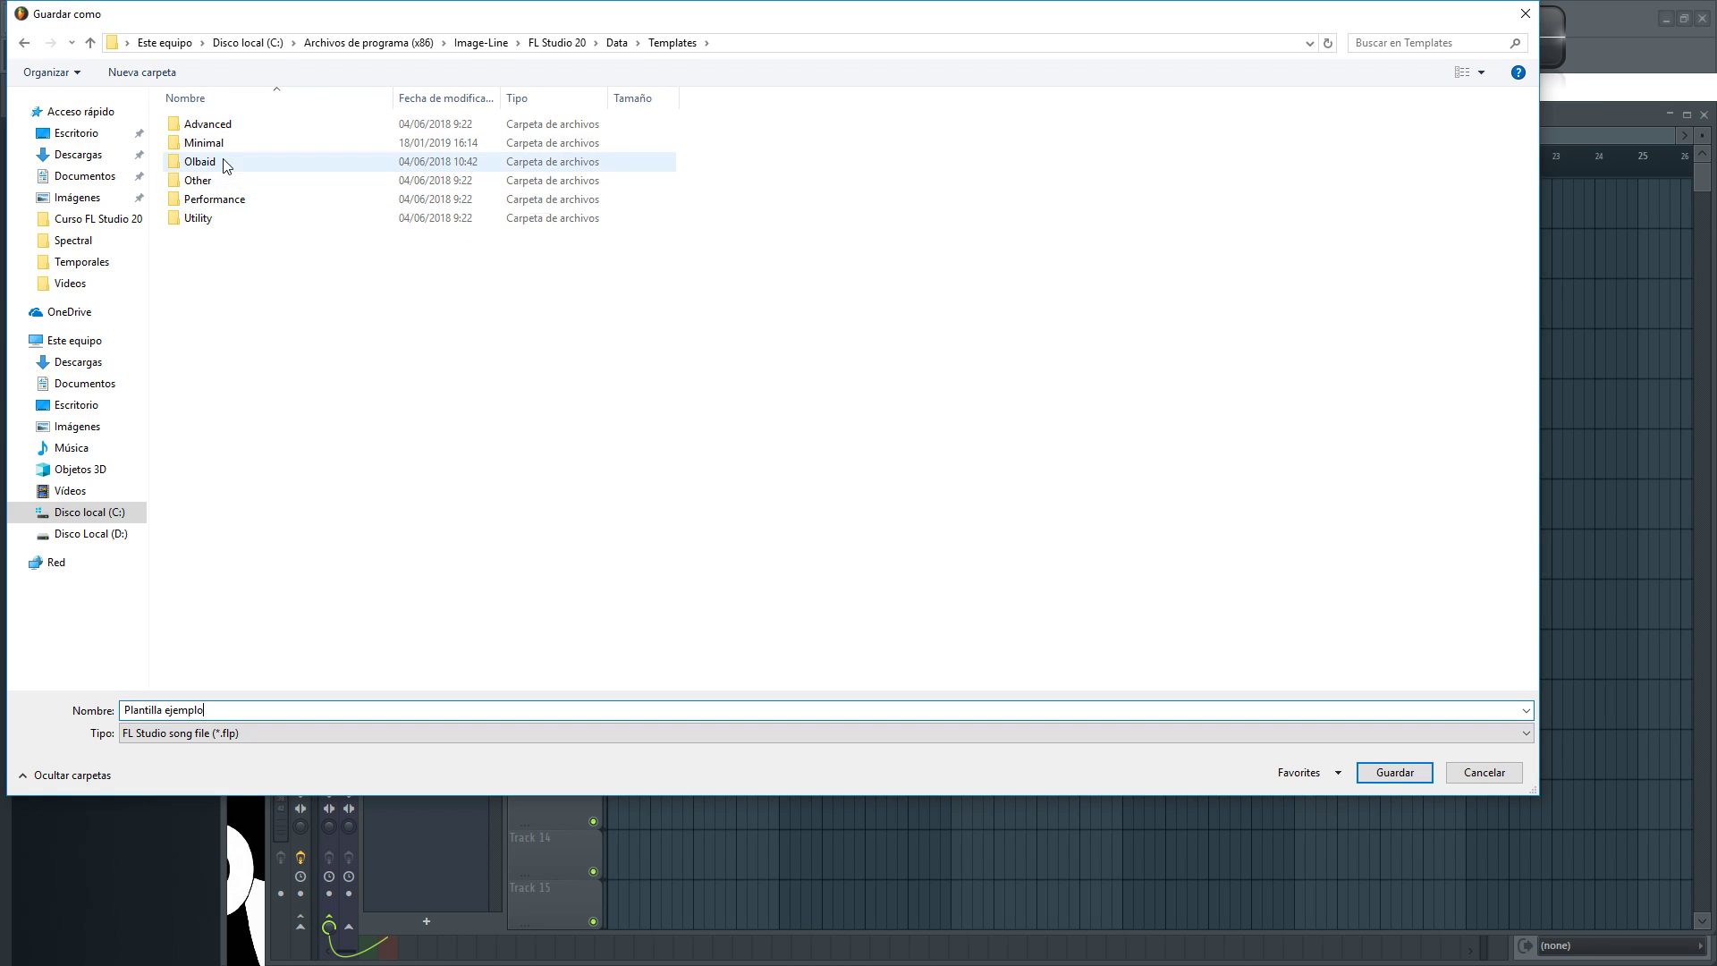
Look into the Olbaid EDM and Olbaid Sound Design folders, return to the Templates folder, and save the project there
{"action": "double_click", "coordinate": [207, 163]}
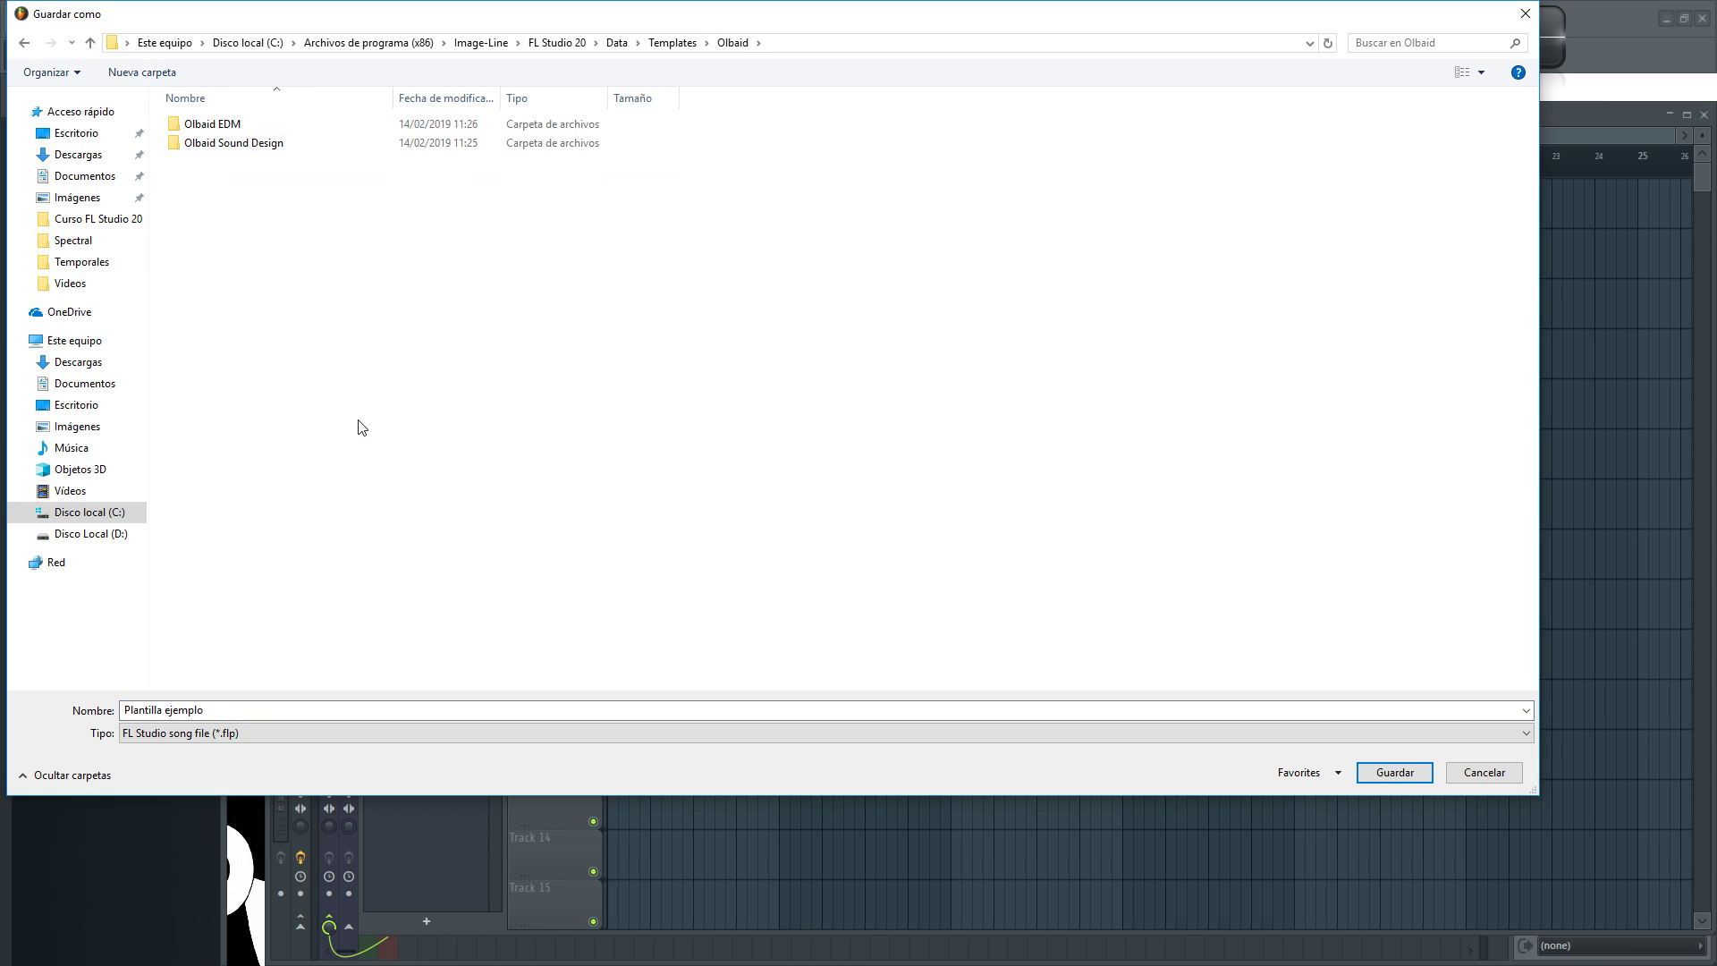
{"action": "double_click", "coordinate": [224, 136]}
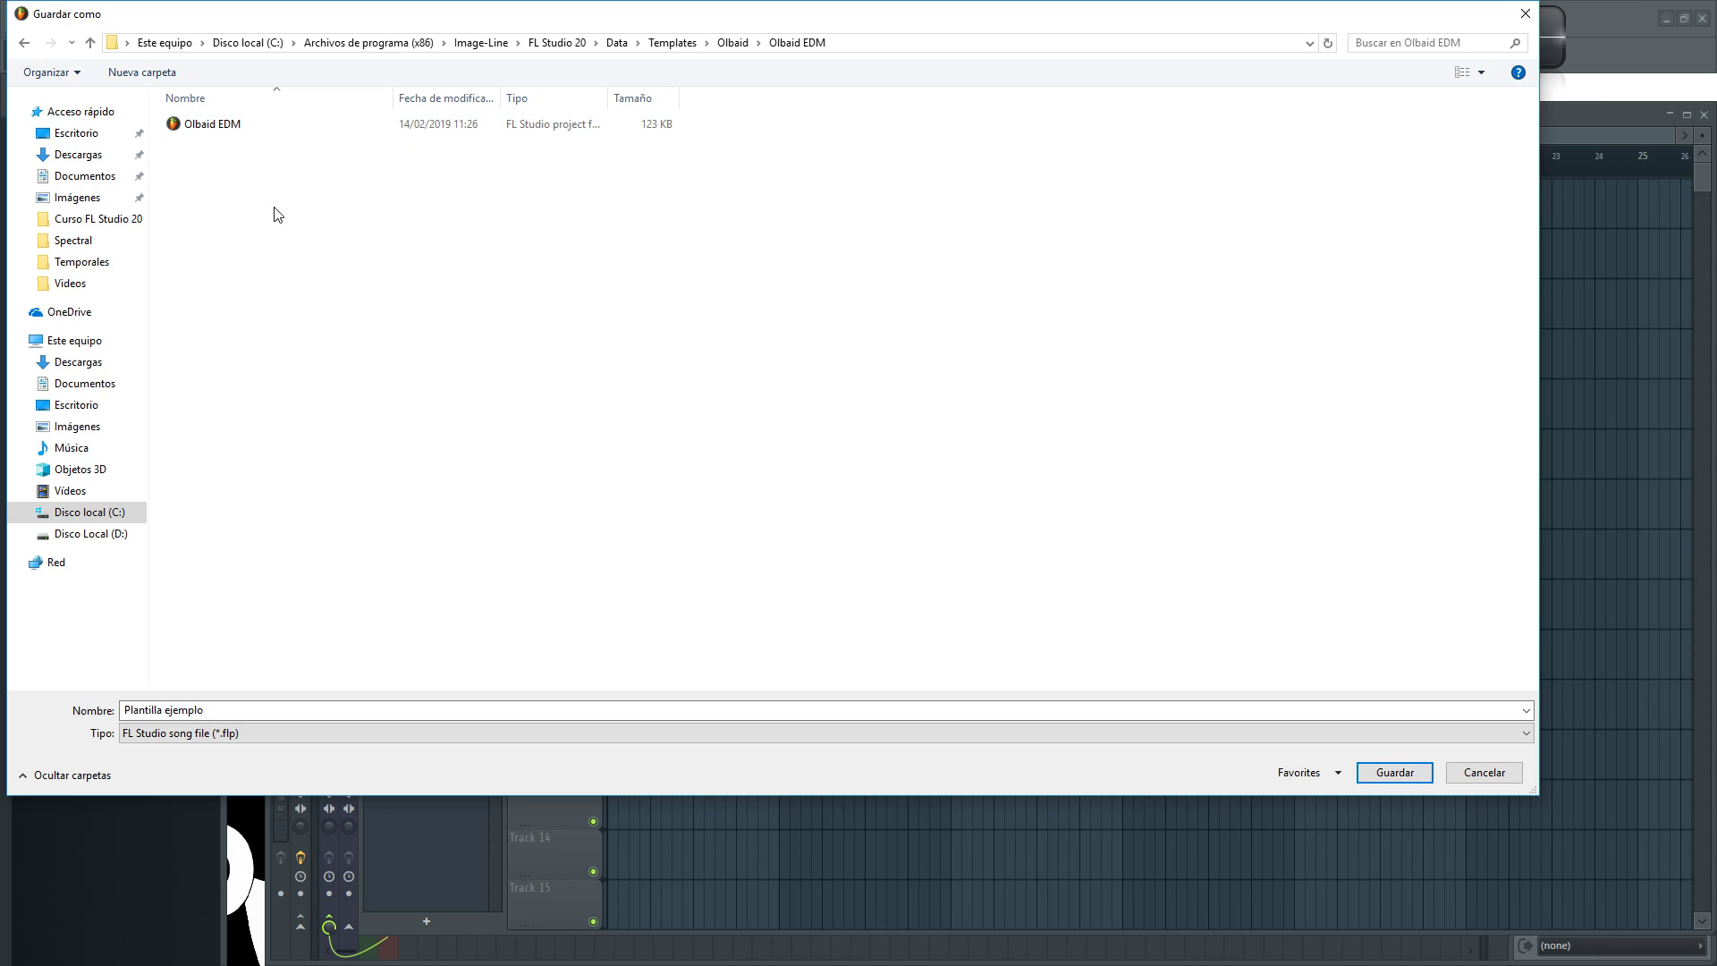
{"action": "key", "text": "BackSpace"}
{"action": "double_click", "coordinate": [214, 138]}
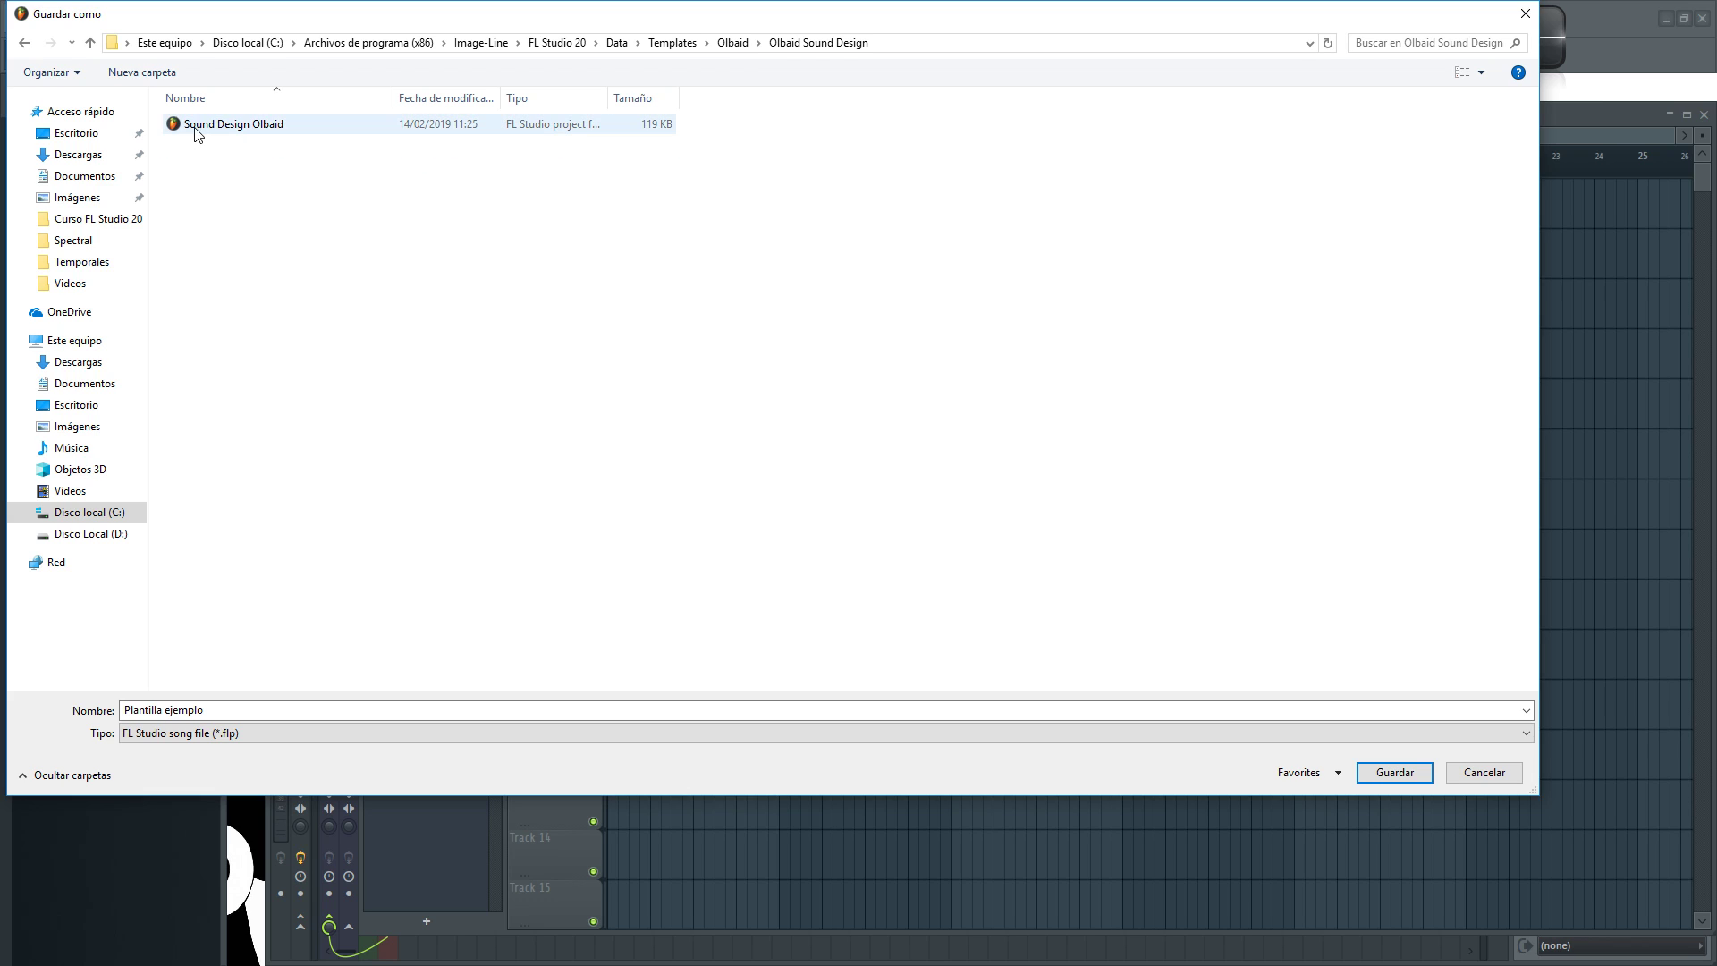
{"action": "key", "text": "BackSpace"}
{"action": "key", "text": "BackSpace"}
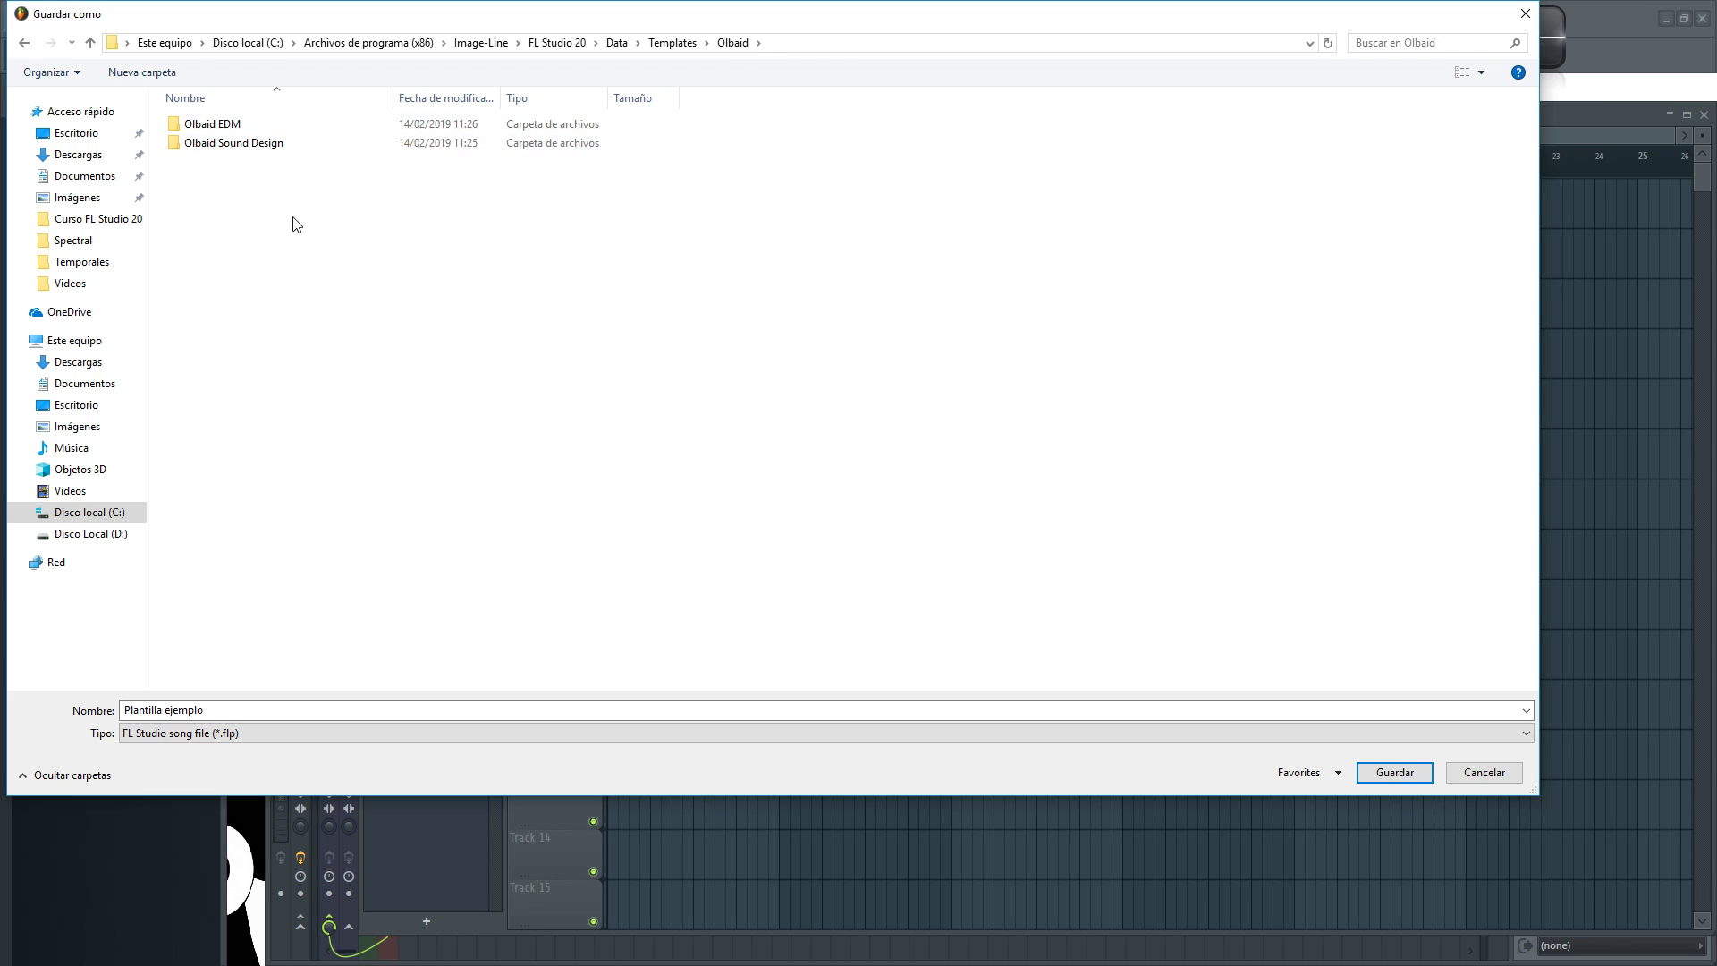
{"action": "left_click", "coordinate": [1413, 773]}
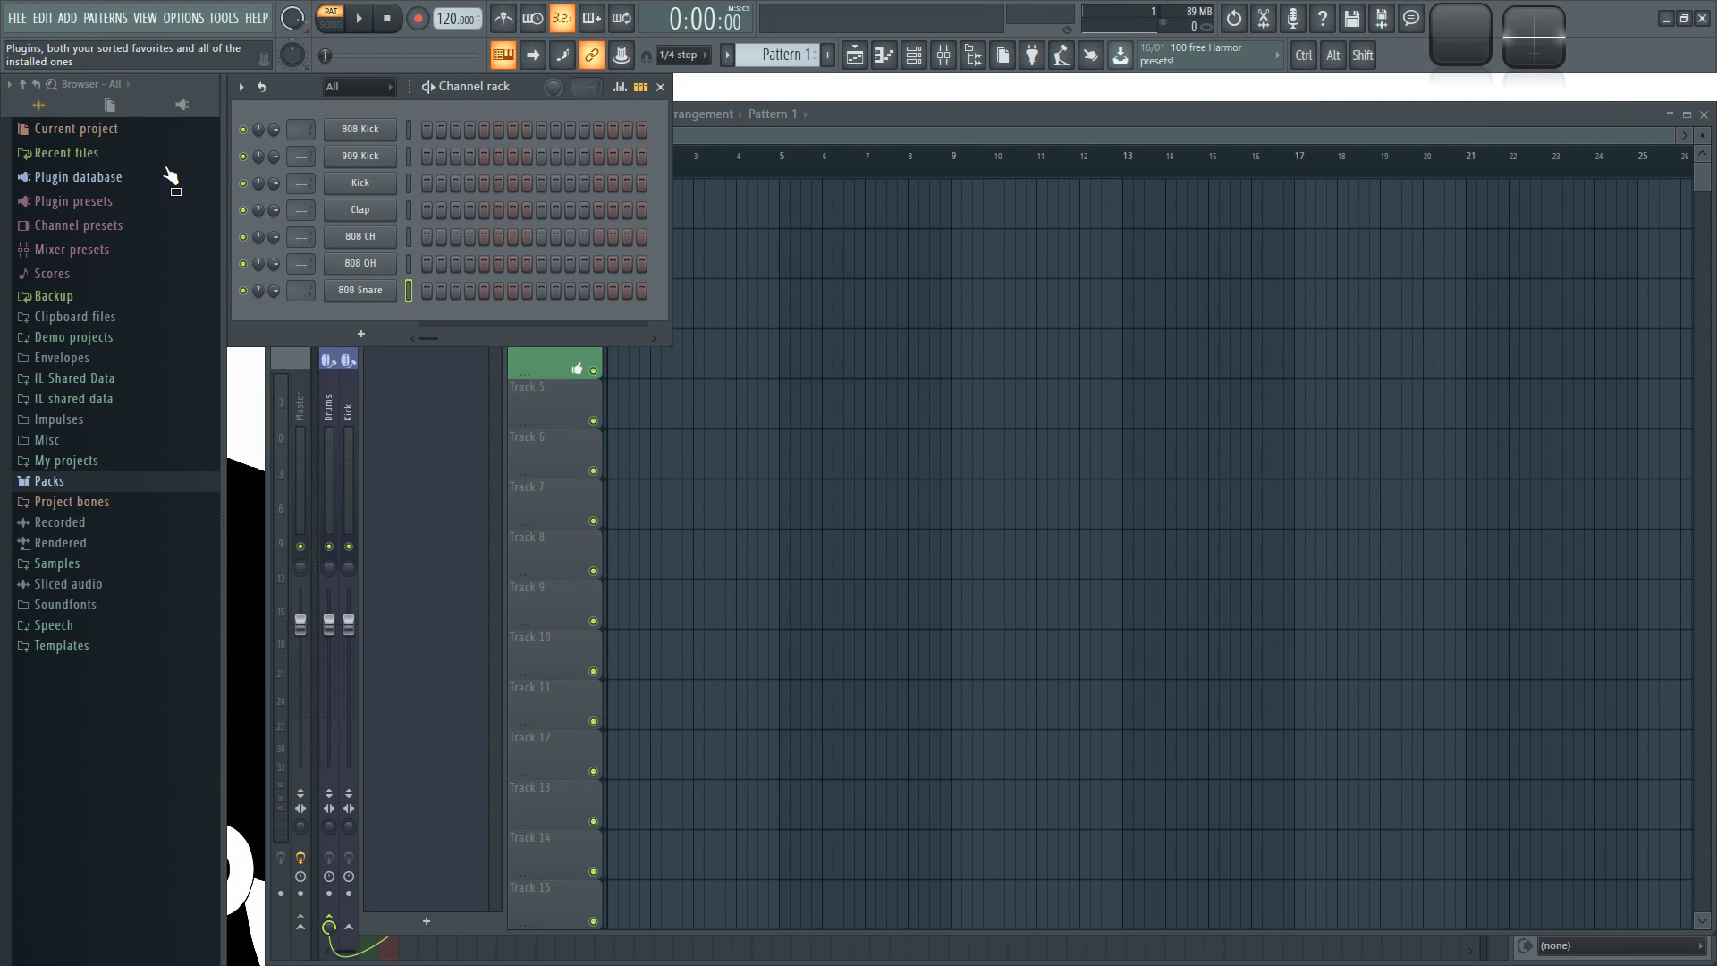
Examine the categories of templates available for a new project and return to the playlist
{"action": "left_click", "coordinate": [16, 19]}
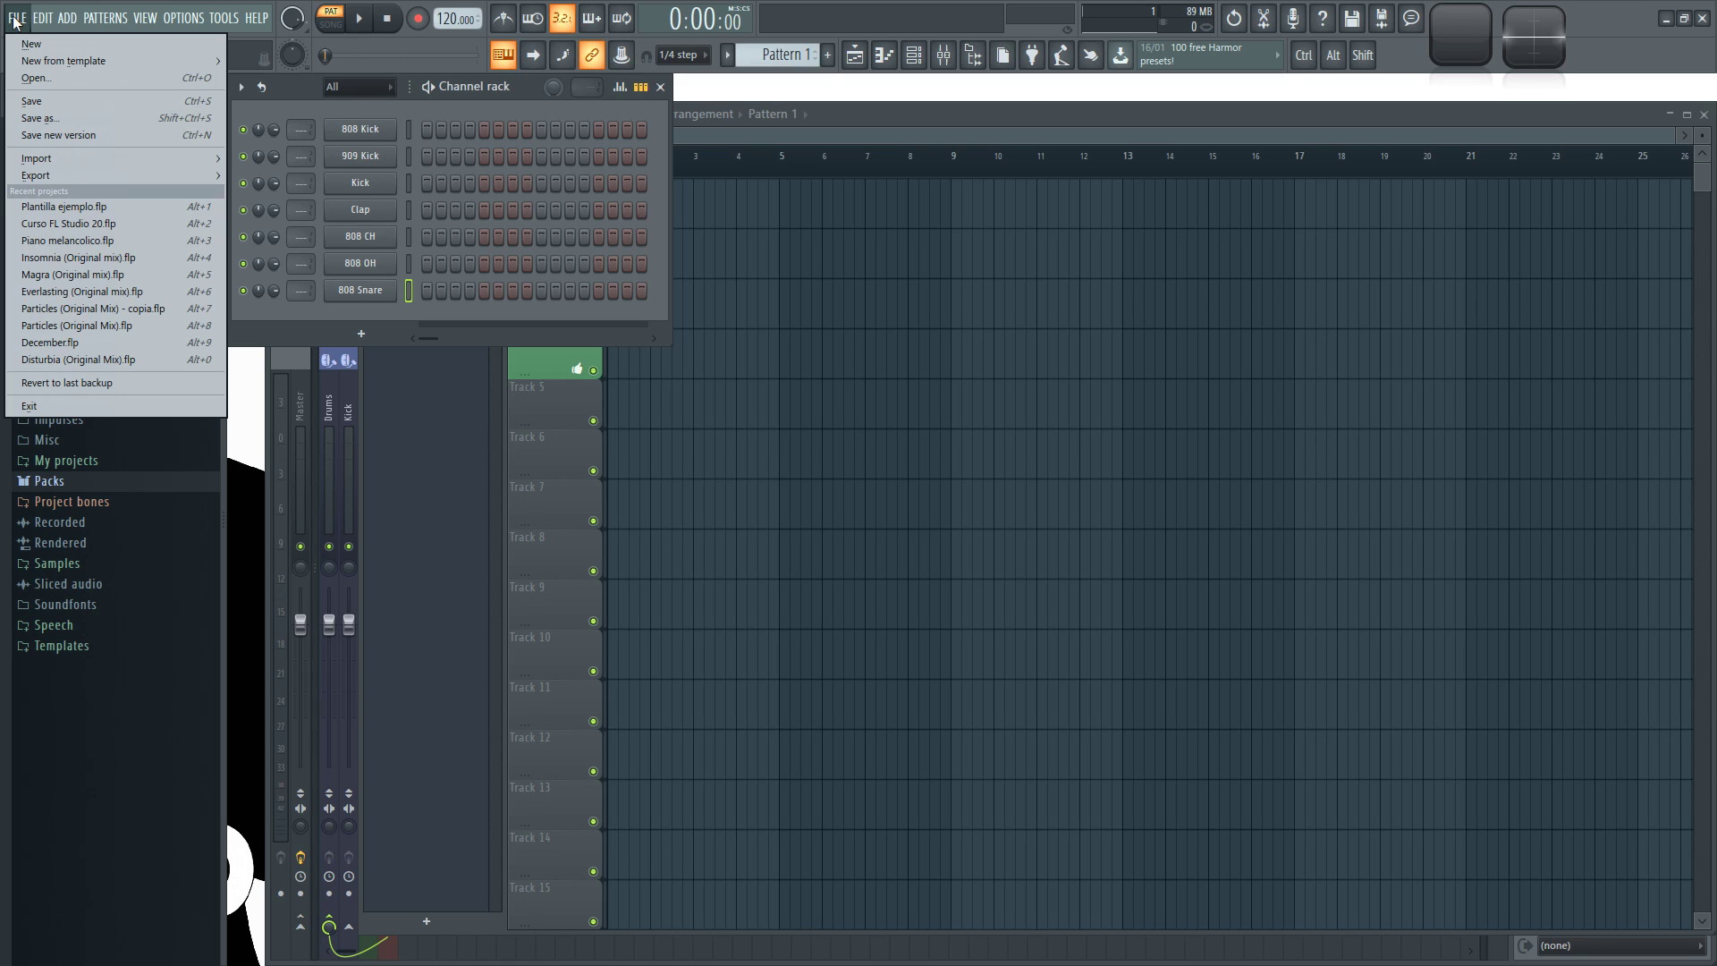
{"action": "mouse_move", "coordinate": [36, 64]}
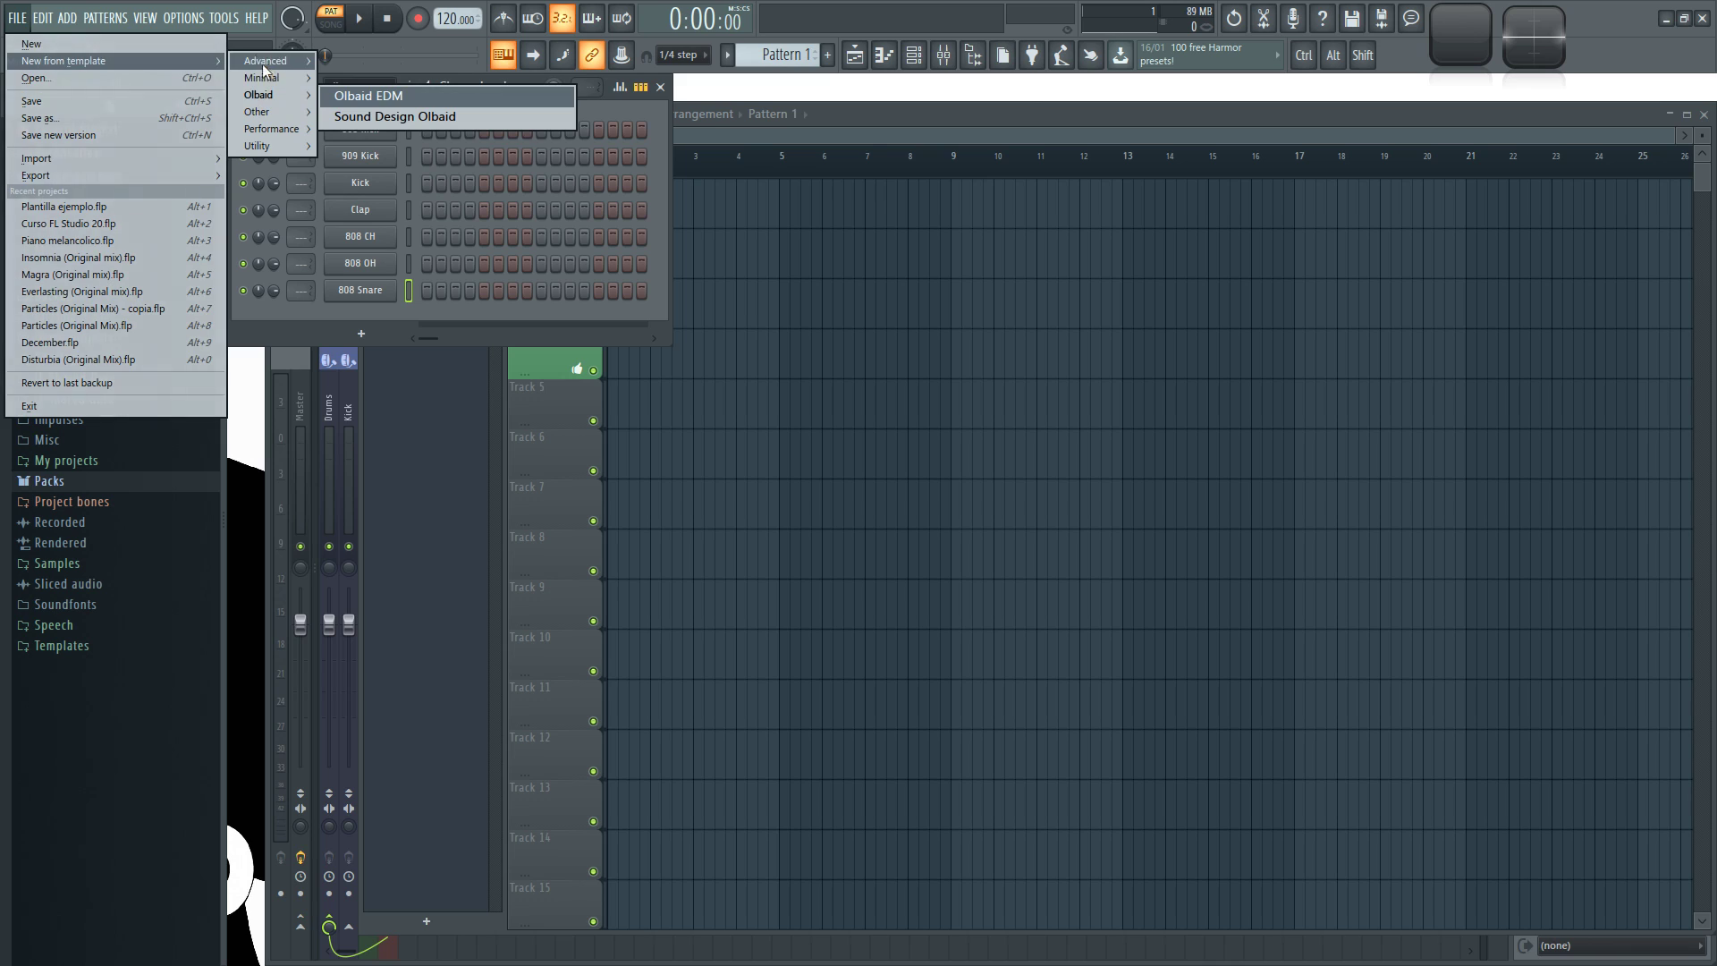
{"action": "mouse_move", "coordinate": [264, 97]}
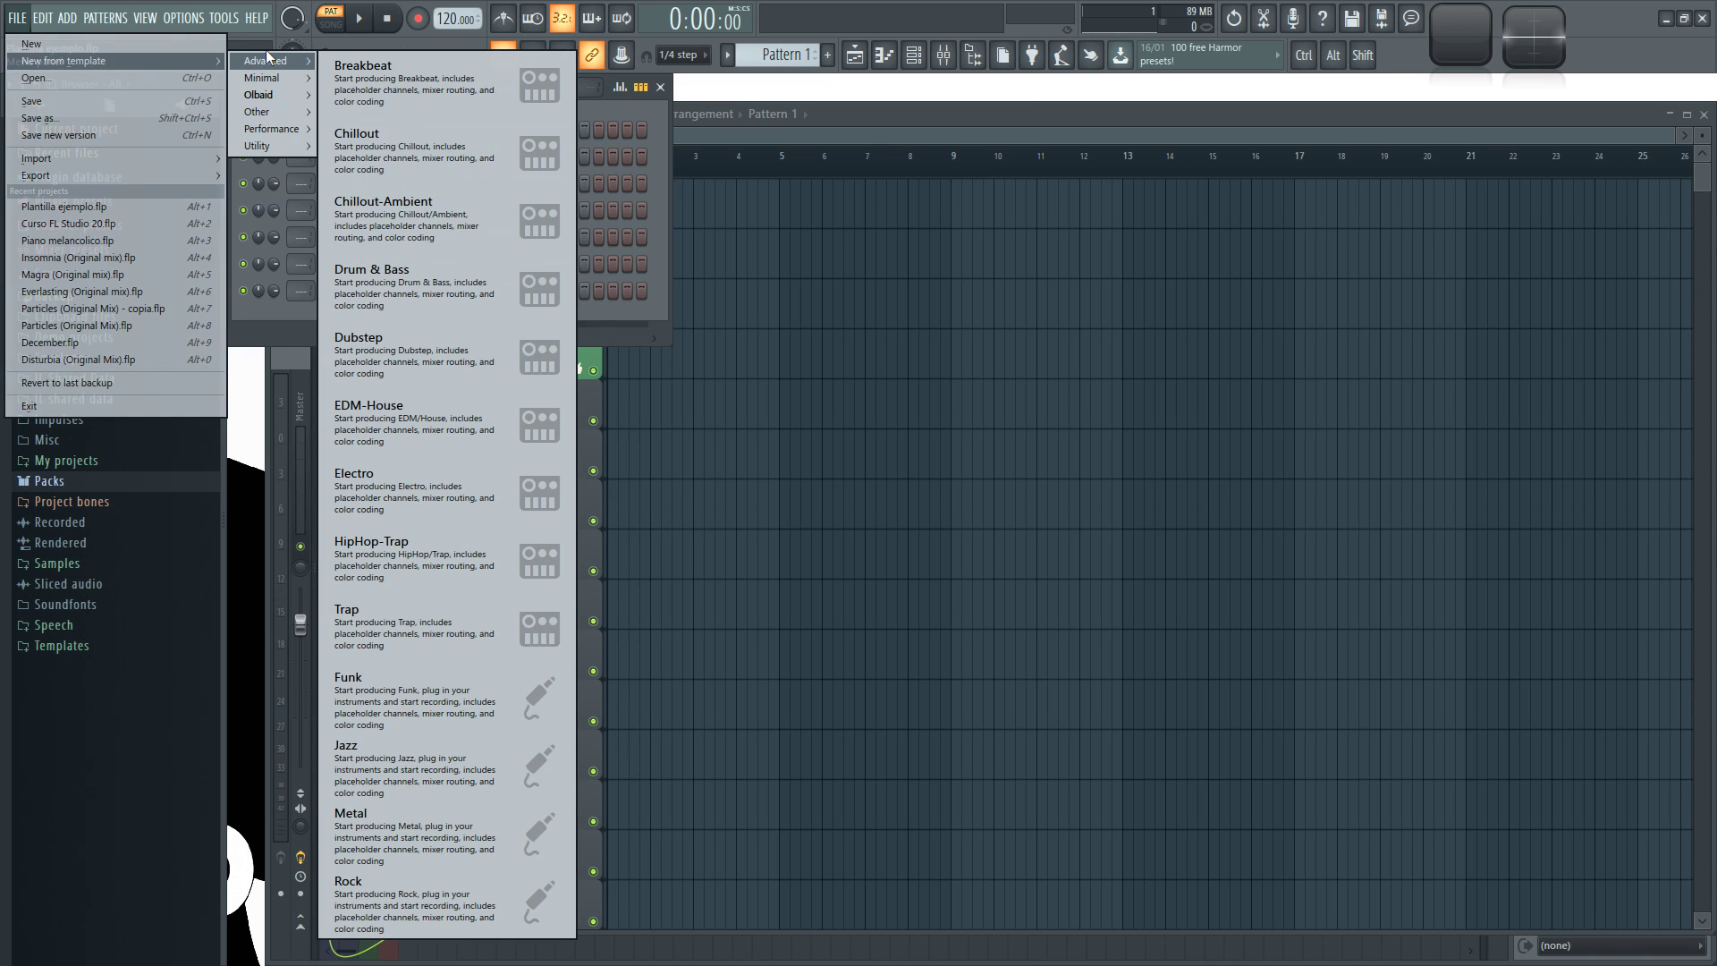
{"action": "mouse_move", "coordinate": [268, 146]}
{"action": "left_click", "coordinate": [866, 115]}
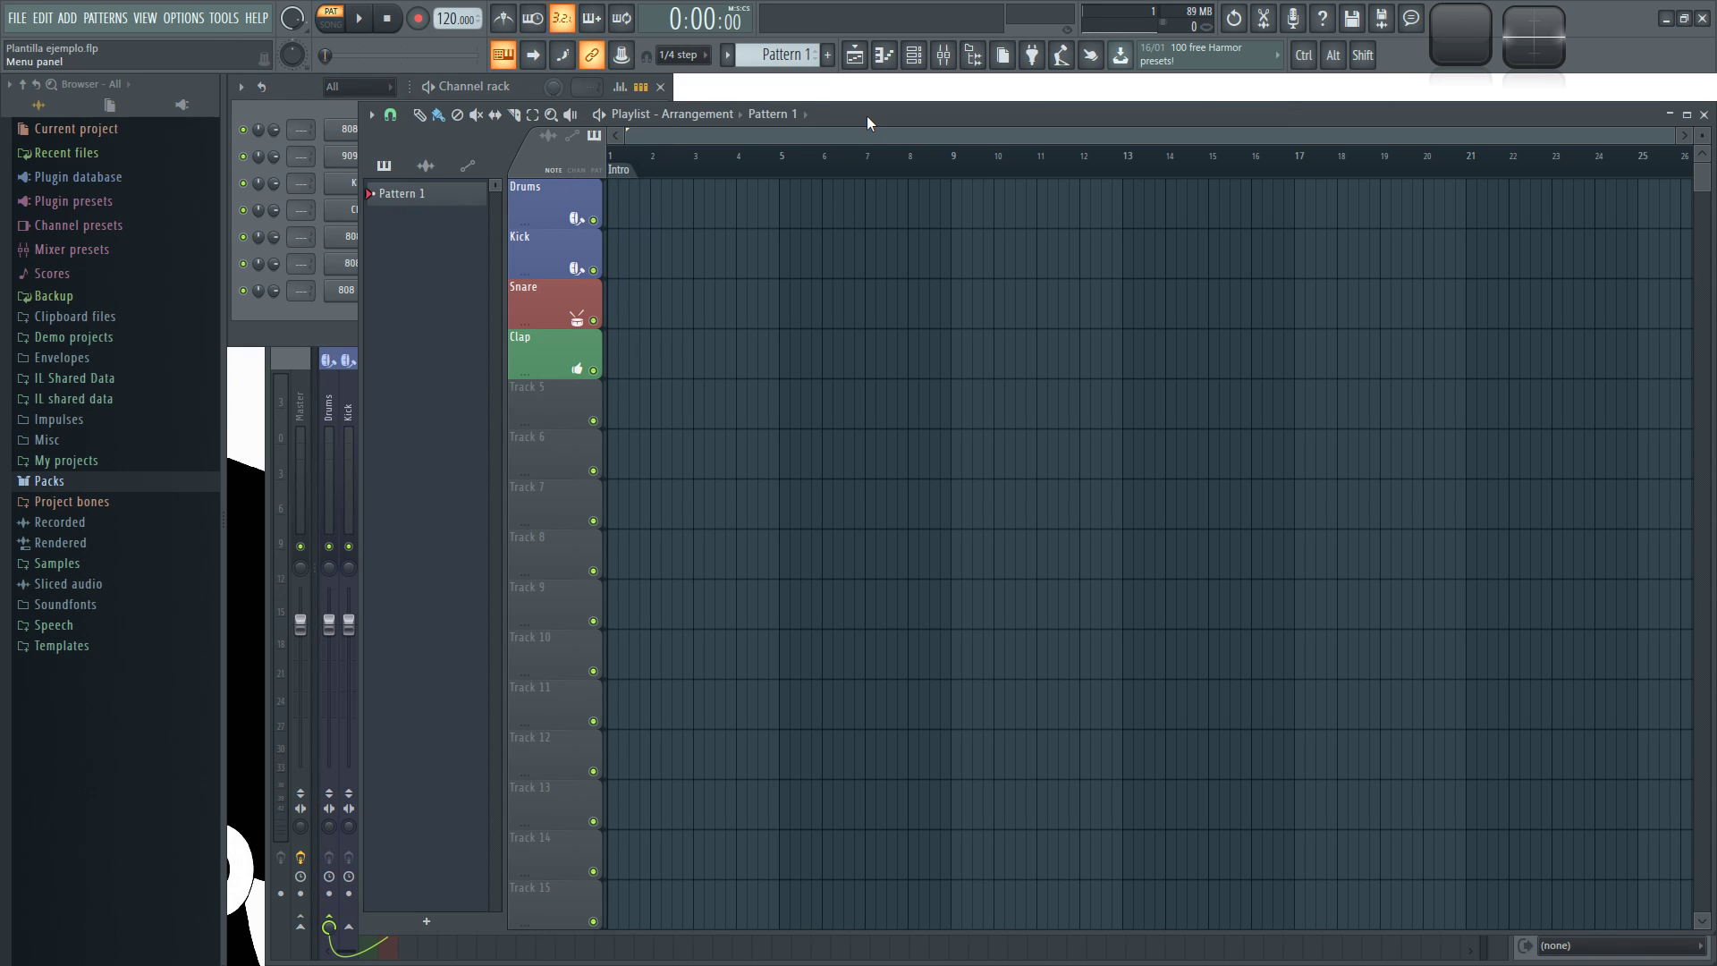
Close FL Studio and reopen it with the Curso FL Studio 20 project from the desktop
{"action": "left_click", "coordinate": [1703, 22]}
{"action": "key", "text": "super+d"}
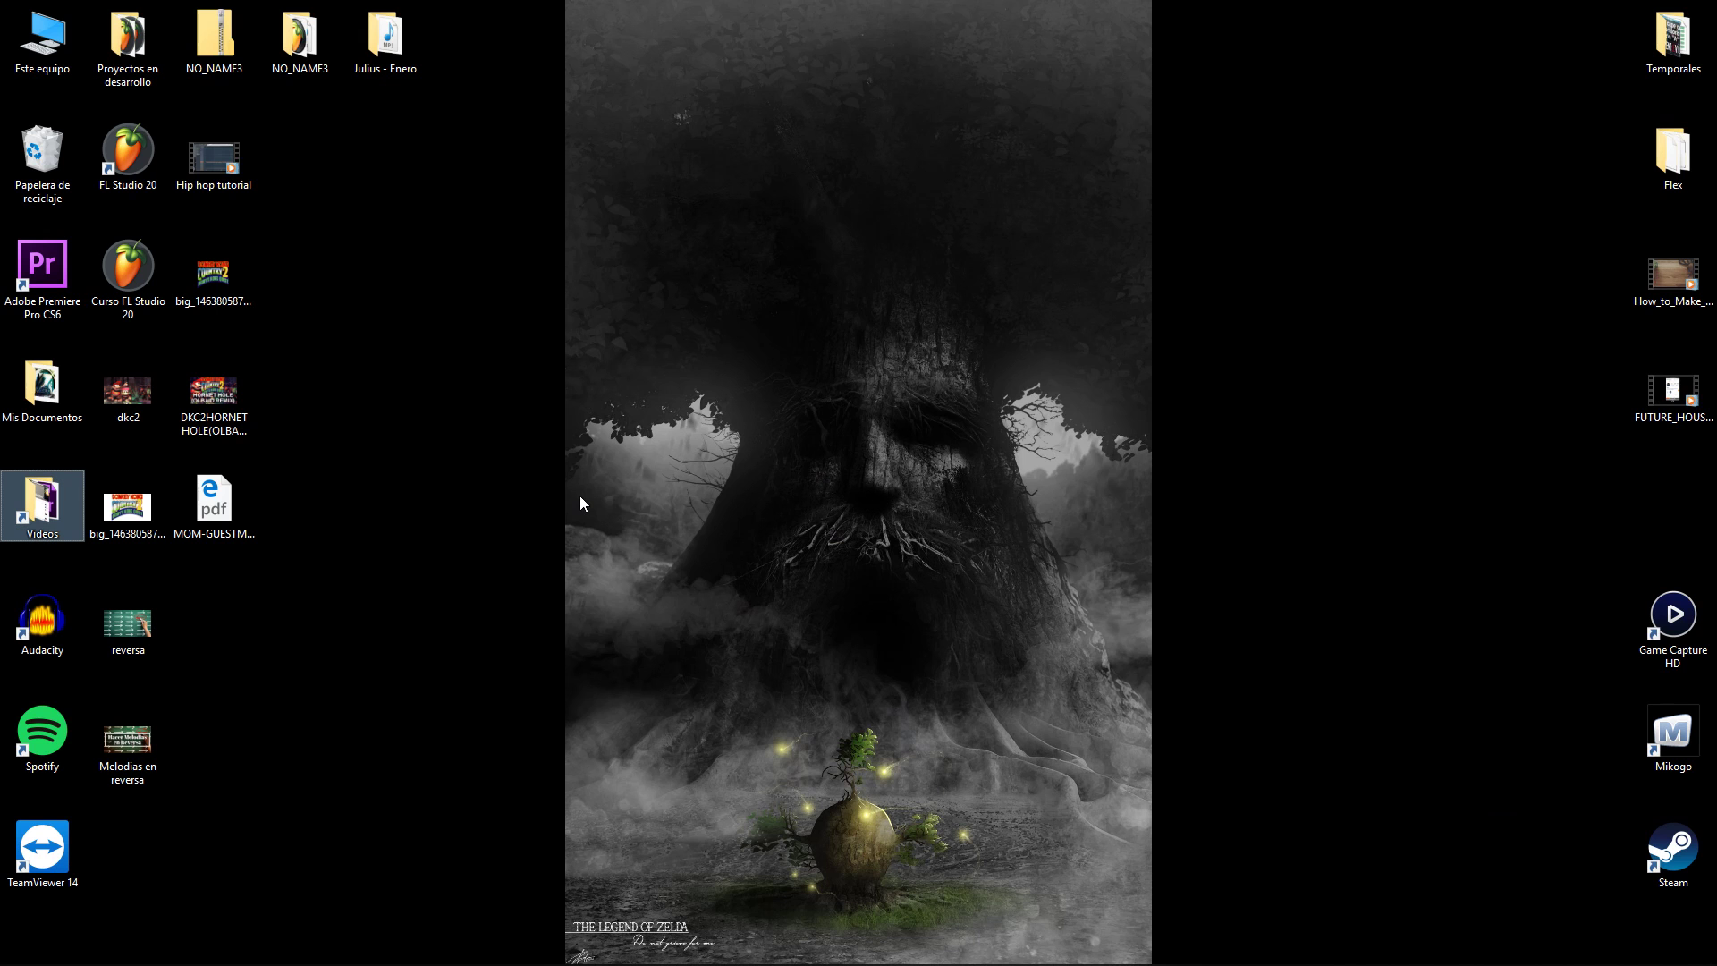
{"action": "left_click", "coordinate": [127, 262]}
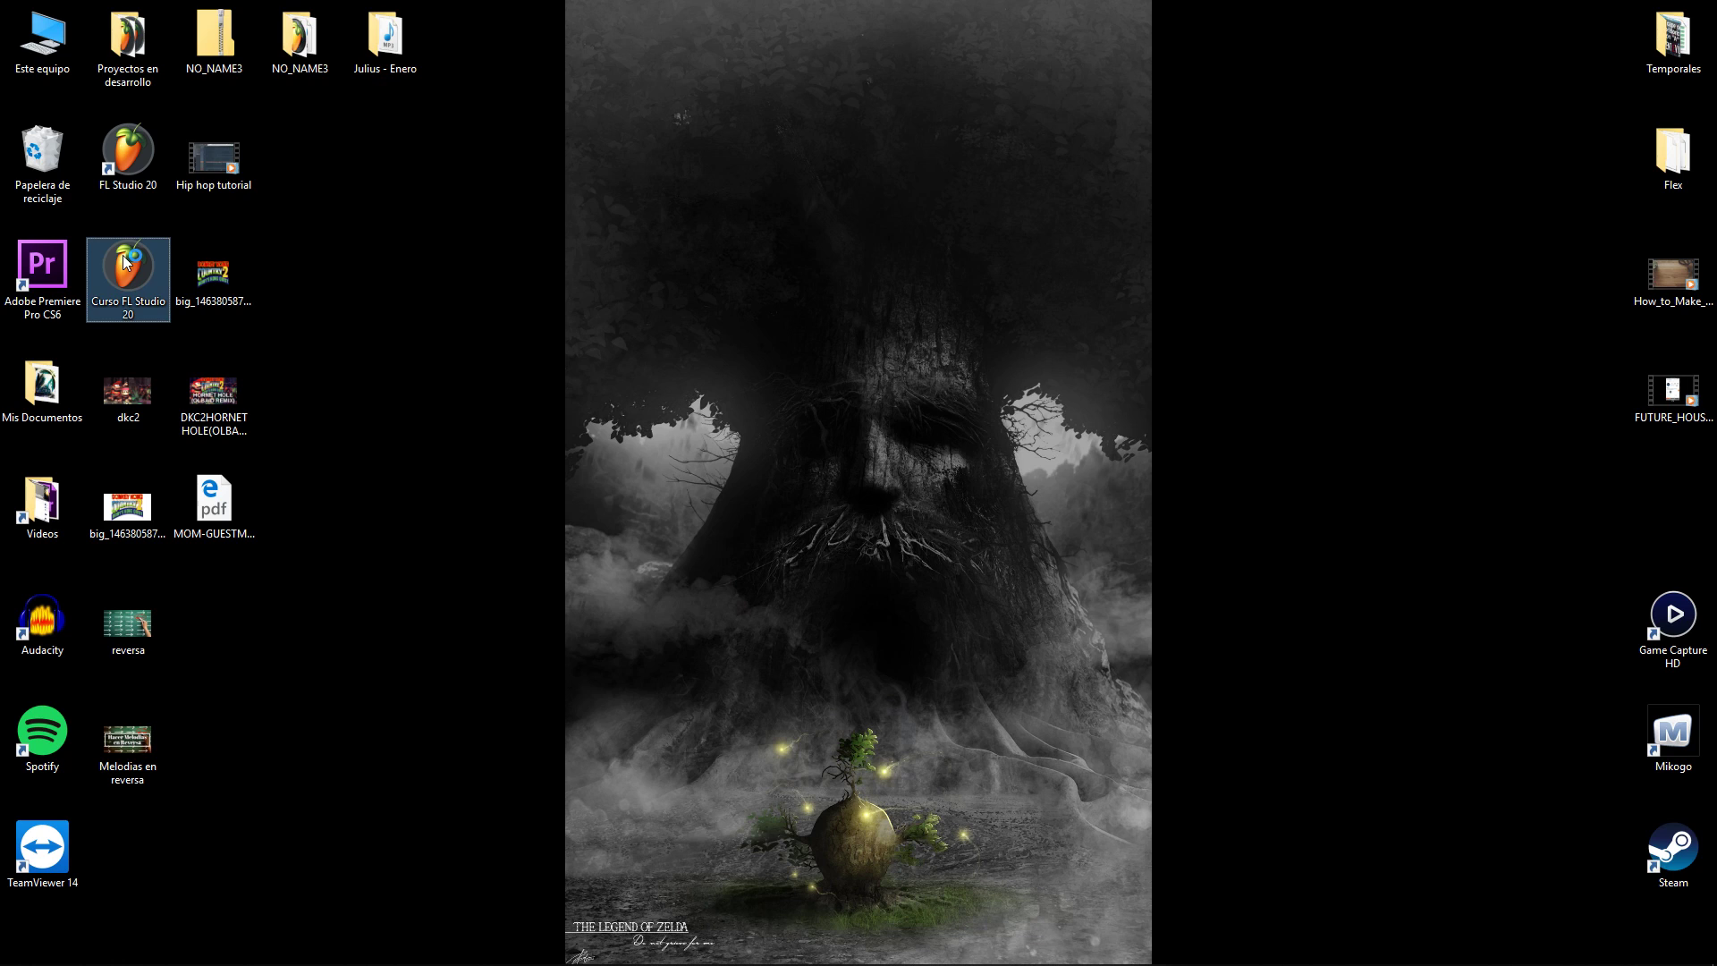
{"action": "double_click", "coordinate": [126, 262]}
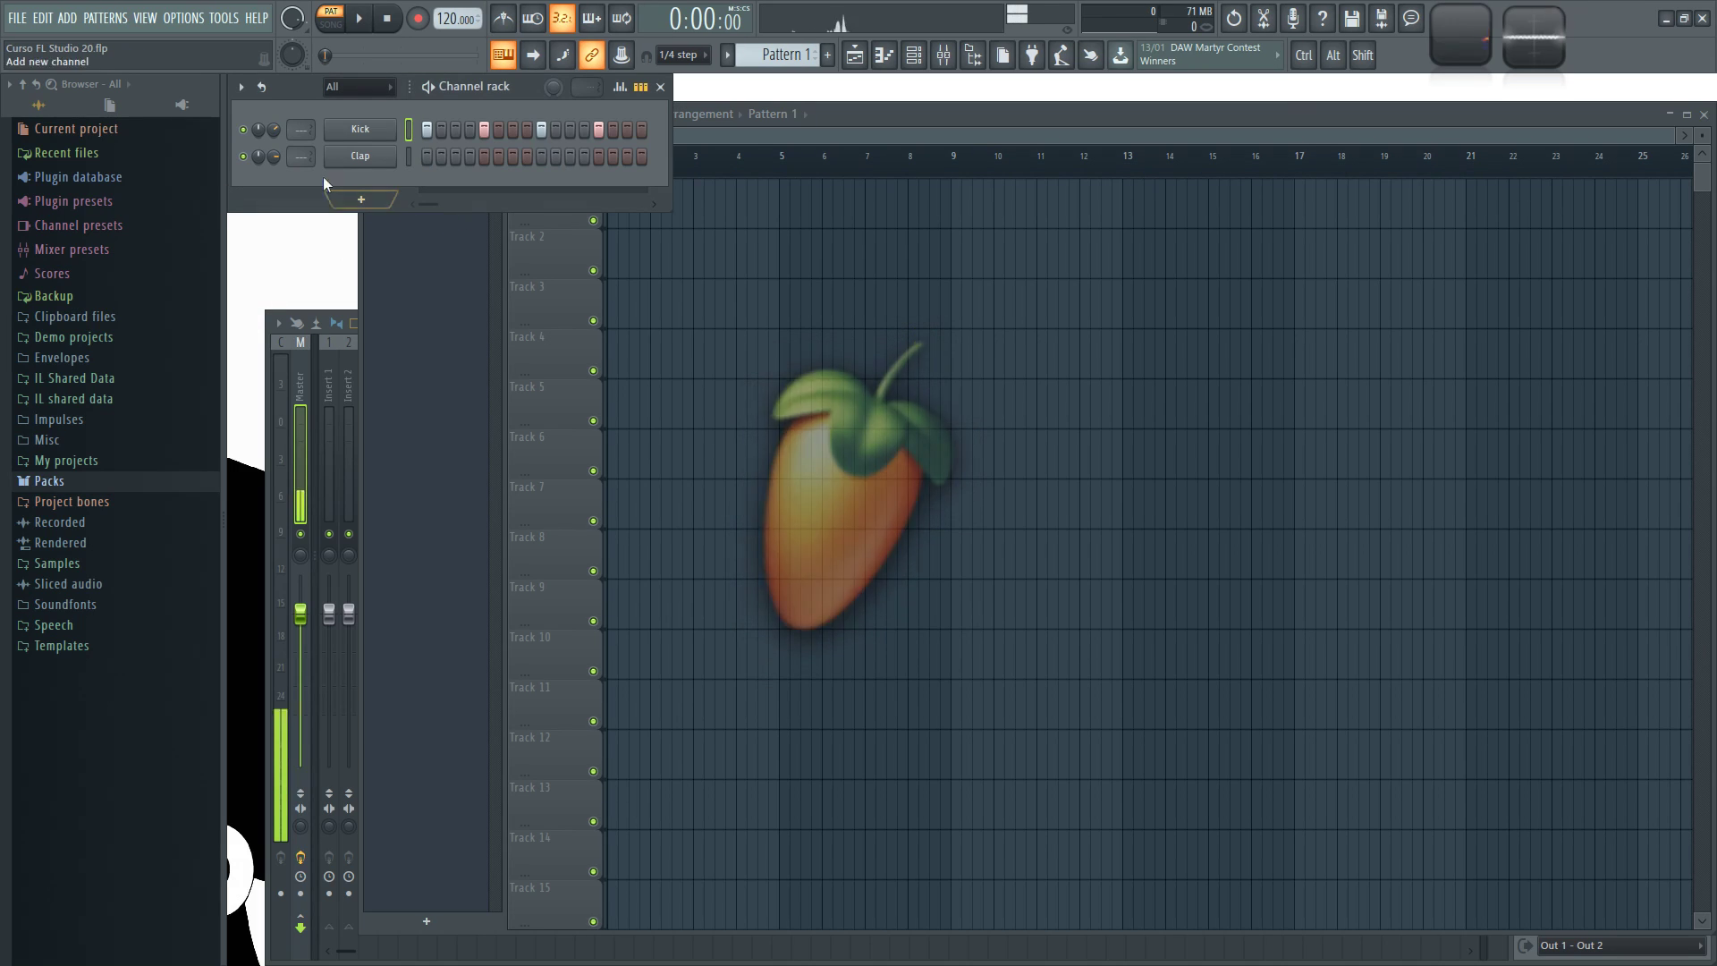
Create a new project from the Plantilla ejemplo template and bring its playlist to the front
{"action": "left_click", "coordinate": [17, 19]}
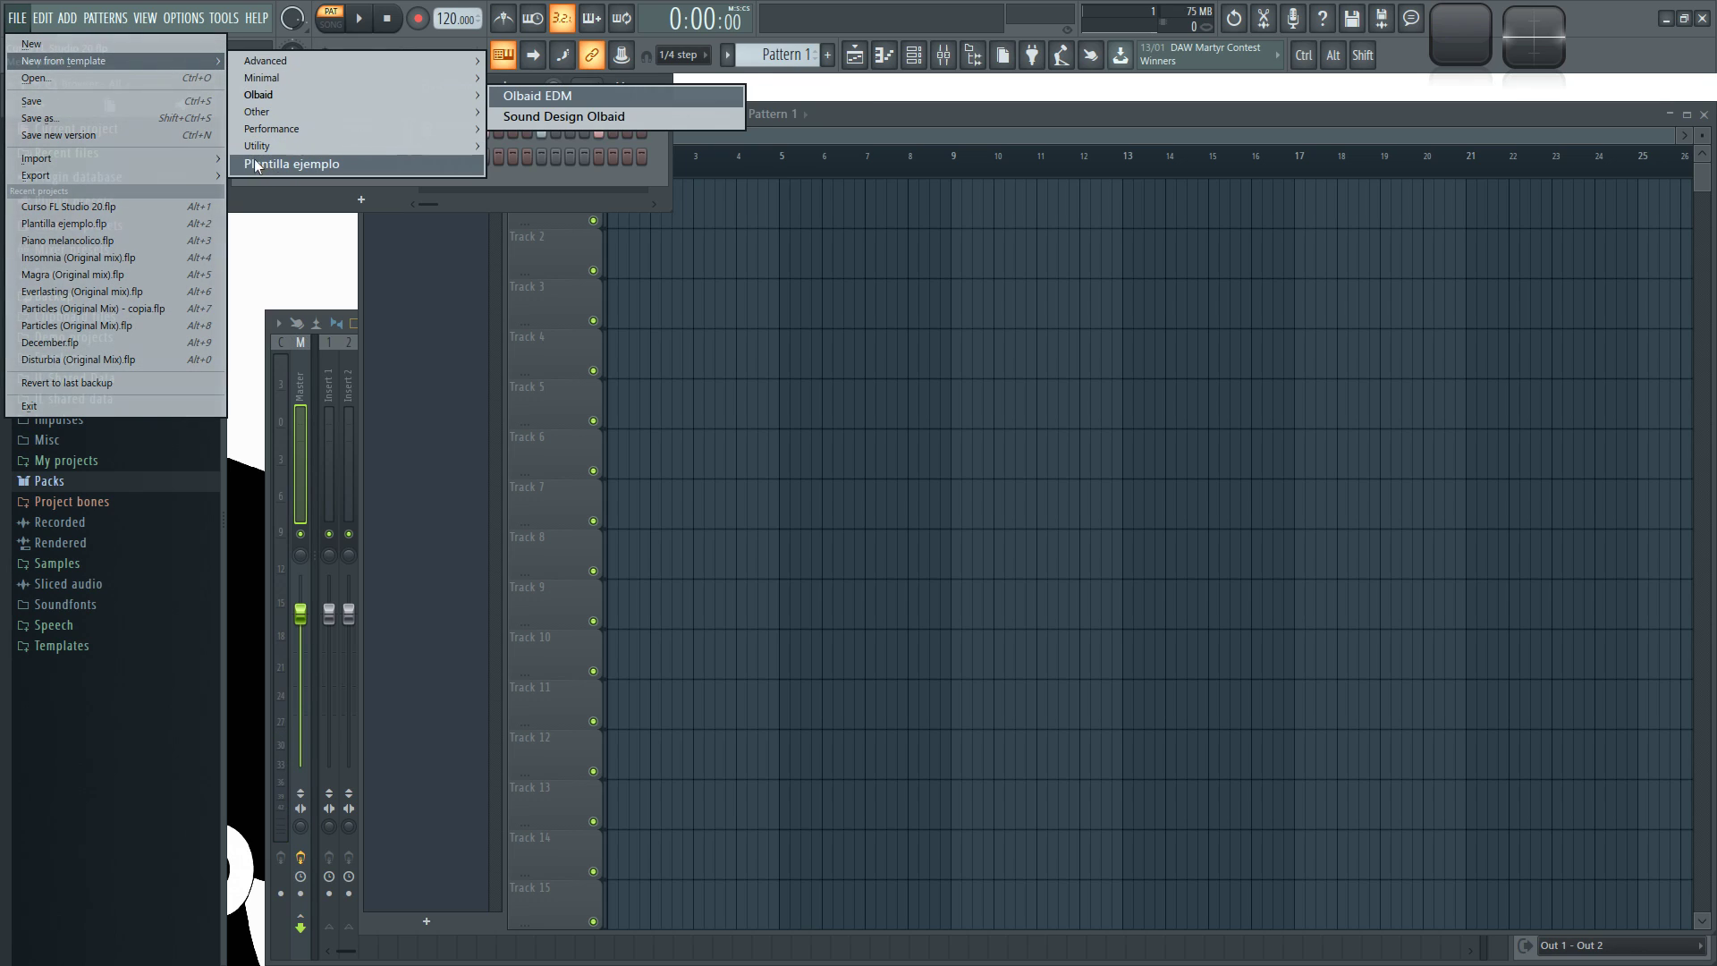
{"action": "left_click", "coordinate": [363, 164]}
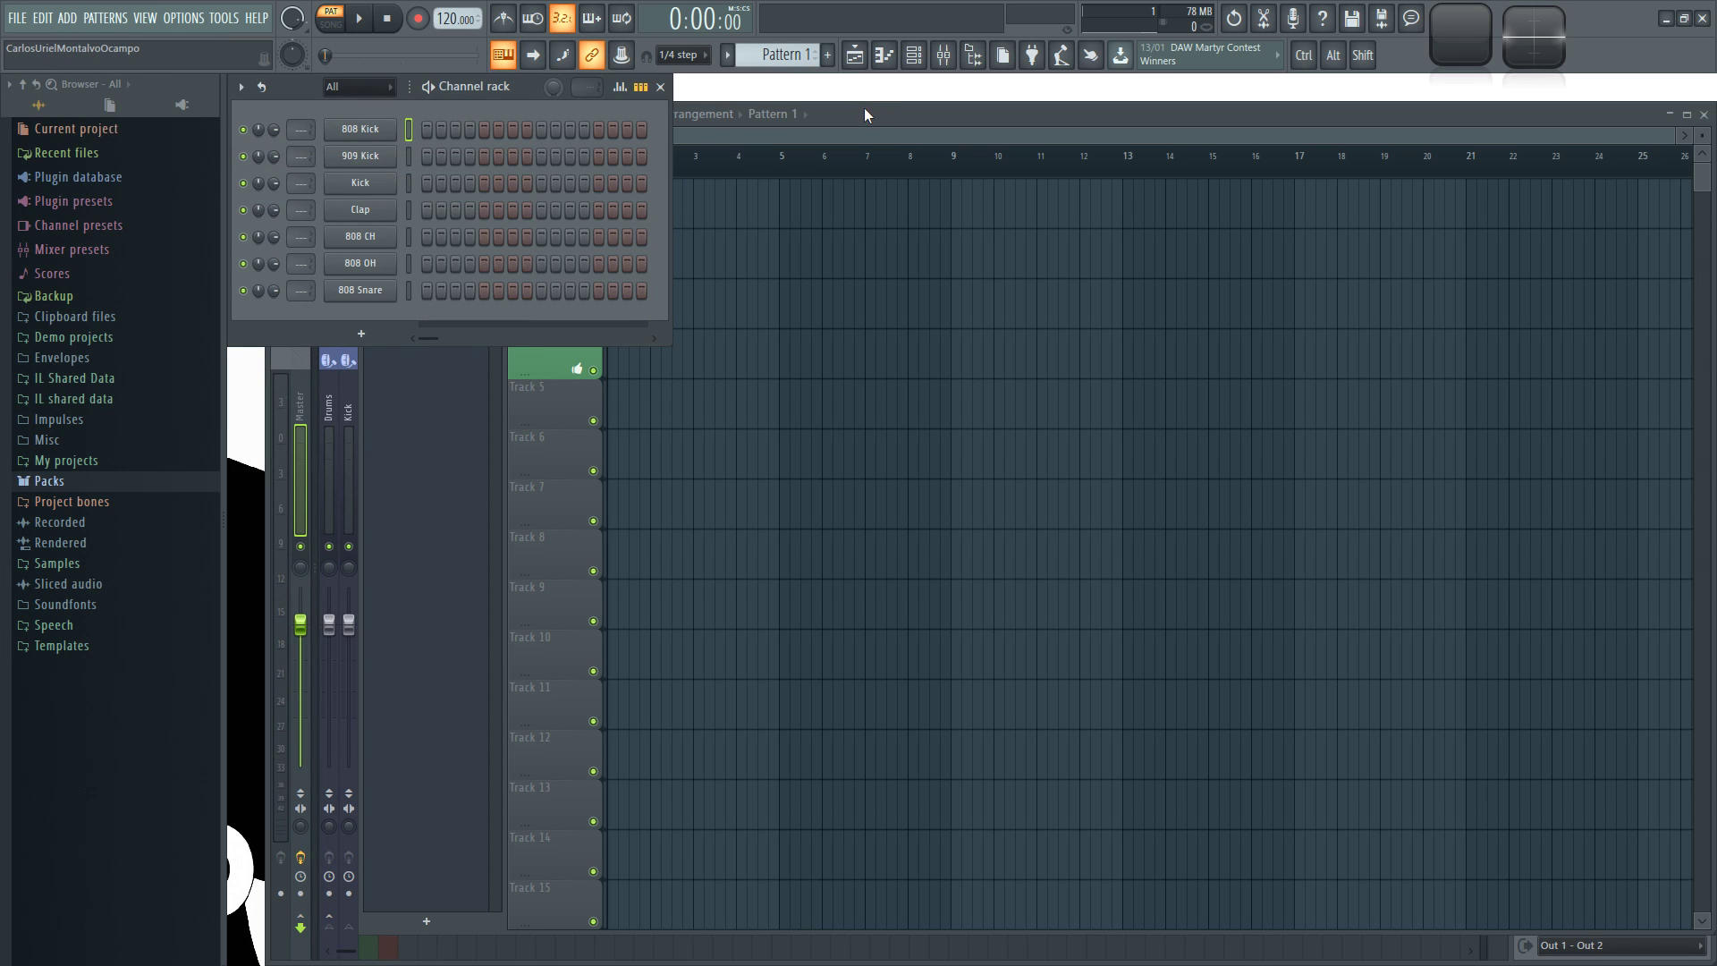
{"action": "left_click", "coordinate": [865, 115]}
Check the template's drum channels in the channel rack, its playlist tracks and its mixer tracks
{"action": "left_click", "coordinate": [321, 313]}
{"action": "left_click", "coordinate": [409, 157]}
{"action": "left_click", "coordinate": [408, 184]}
{"action": "left_click", "coordinate": [410, 209]}
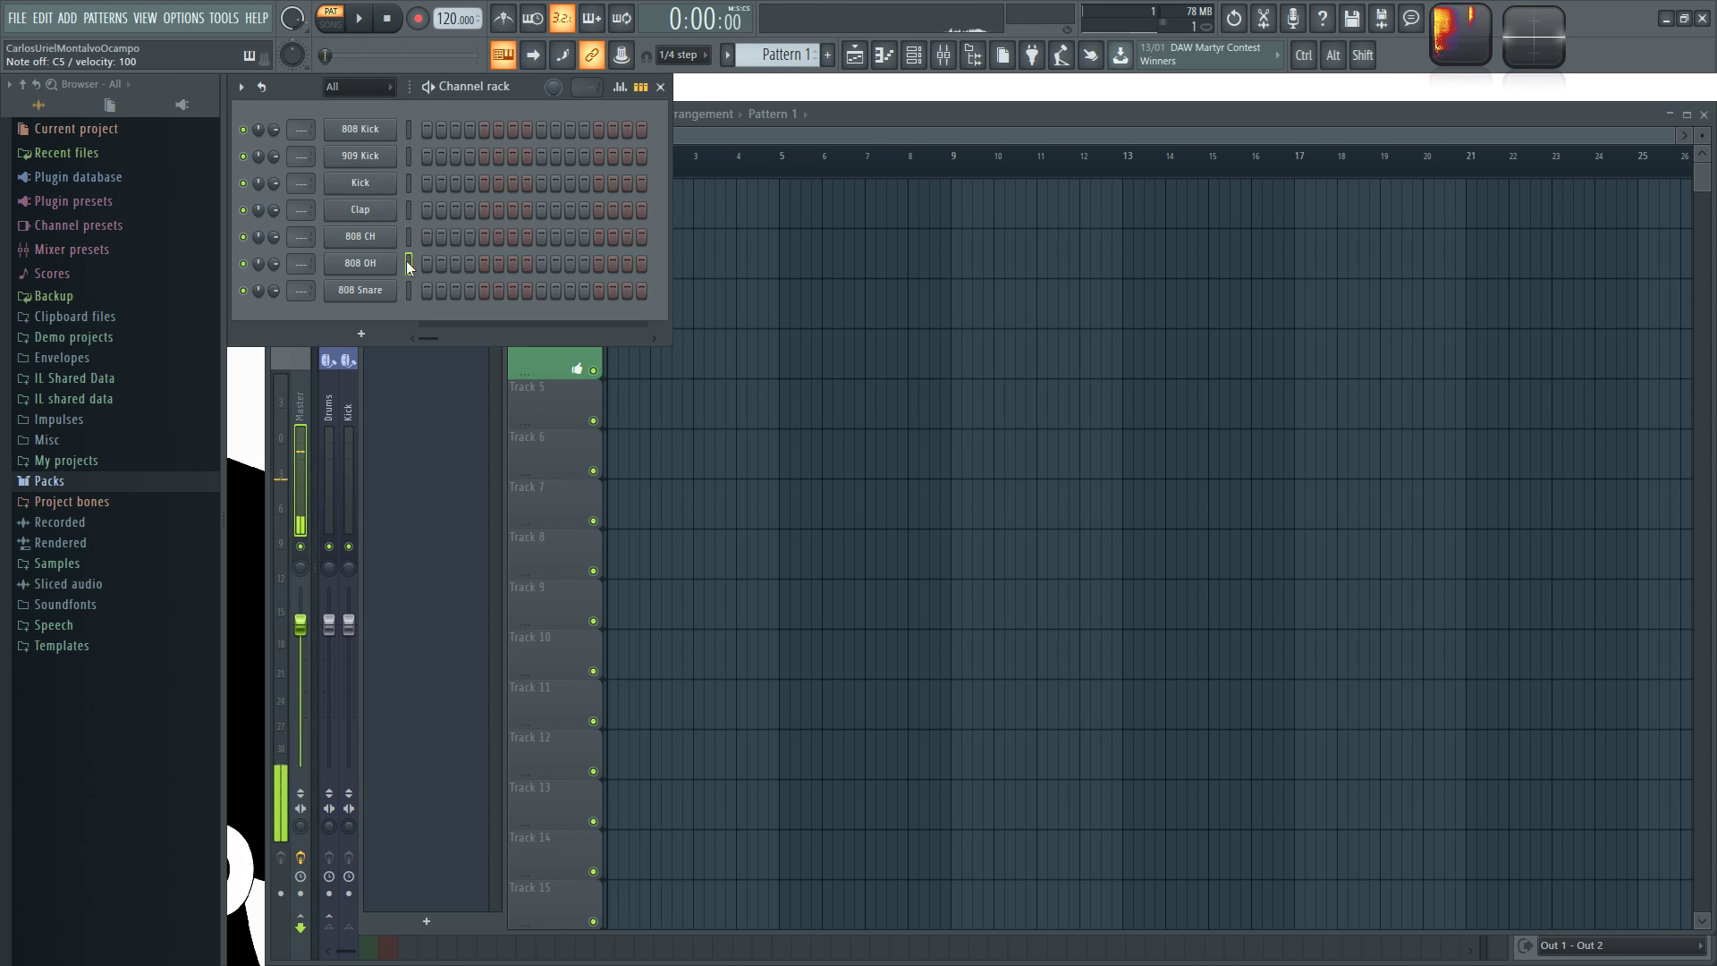
{"action": "key", "text": "F5"}
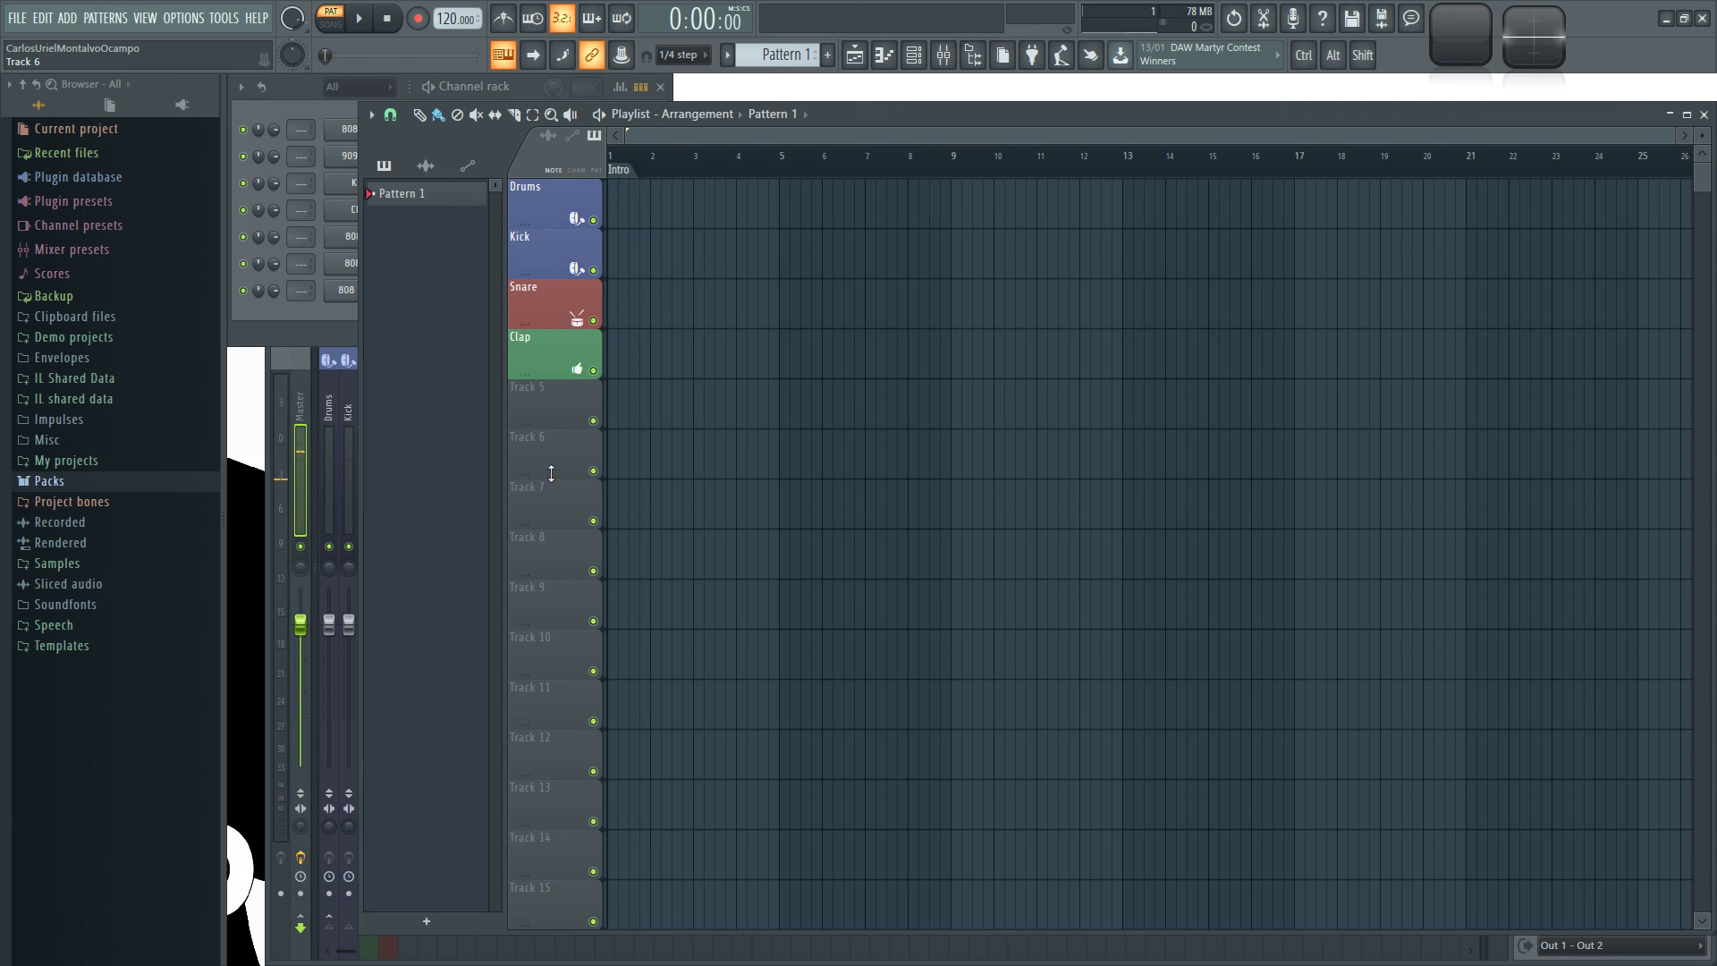
{"action": "key", "text": "F9"}
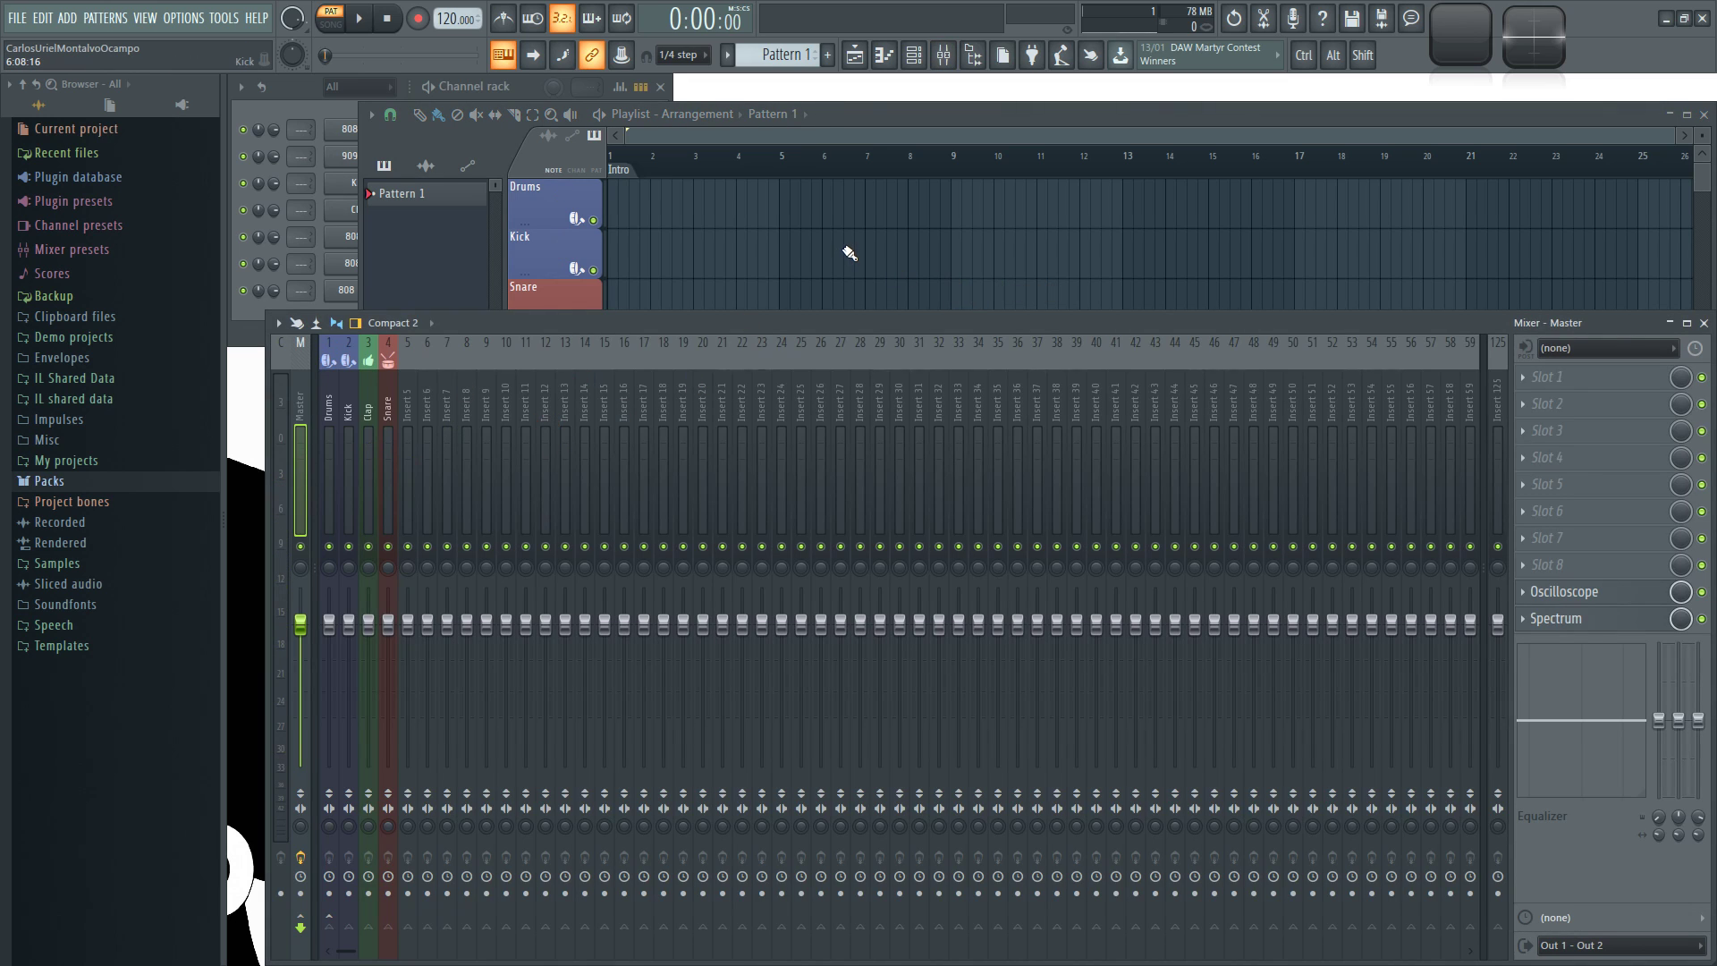
Place a few test steps on the Kick, Clap, 808 OH and 808 Snare channels
{"action": "left_click", "coordinate": [327, 110]}
{"action": "left_click_drag", "start_coordinate": [556, 289], "coordinate": [570, 290]}
{"action": "left_click_drag", "start_coordinate": [456, 263], "coordinate": [470, 263]}
{"action": "left_click", "coordinate": [556, 182]}
Start a new blank project without saving the changes to untitled.flp
{"action": "left_click", "coordinate": [16, 18]}
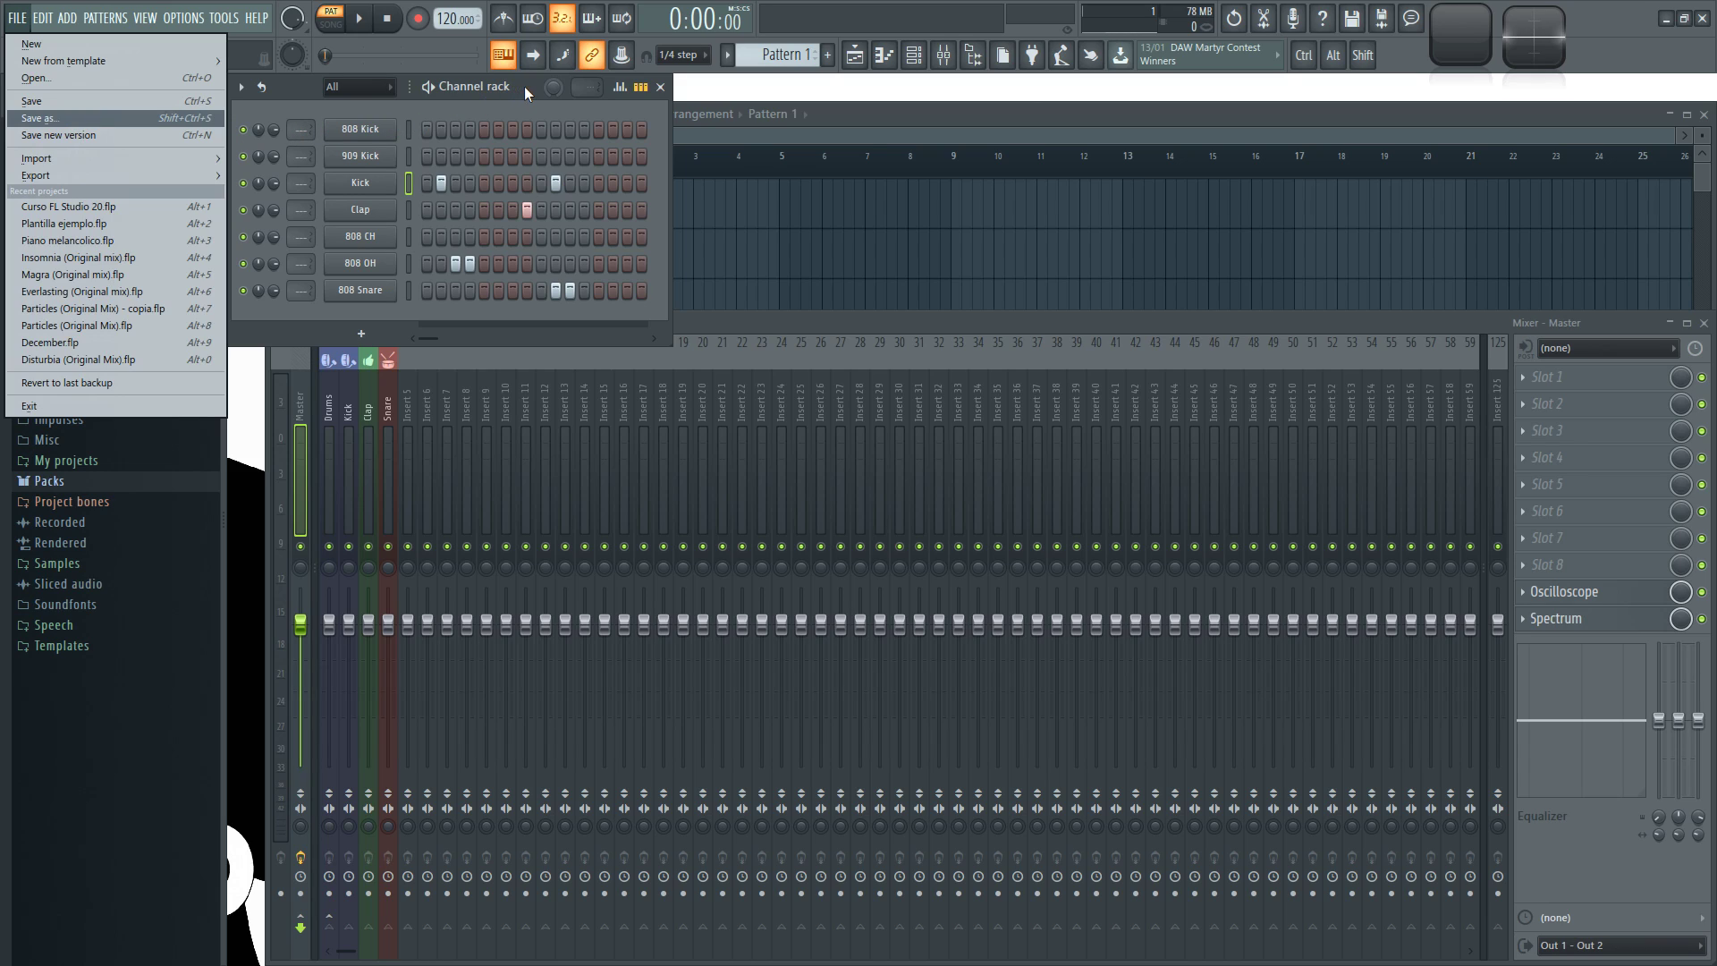
{"action": "left_click", "coordinate": [50, 45]}
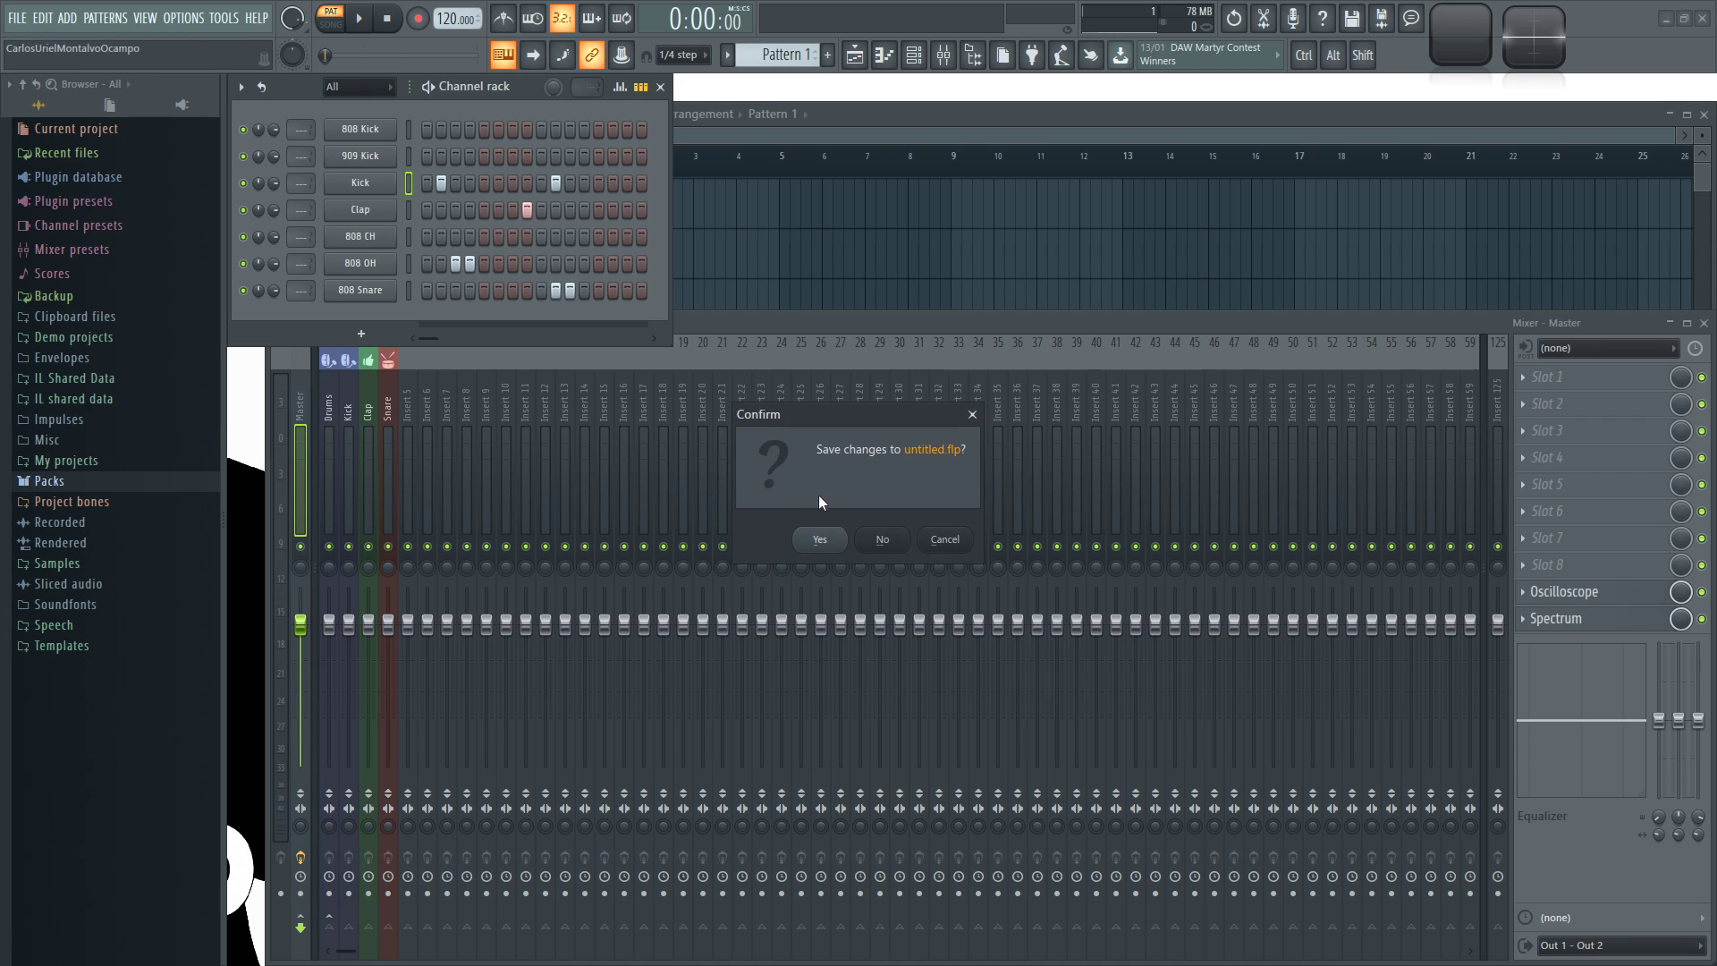
{"action": "left_click", "coordinate": [883, 540]}
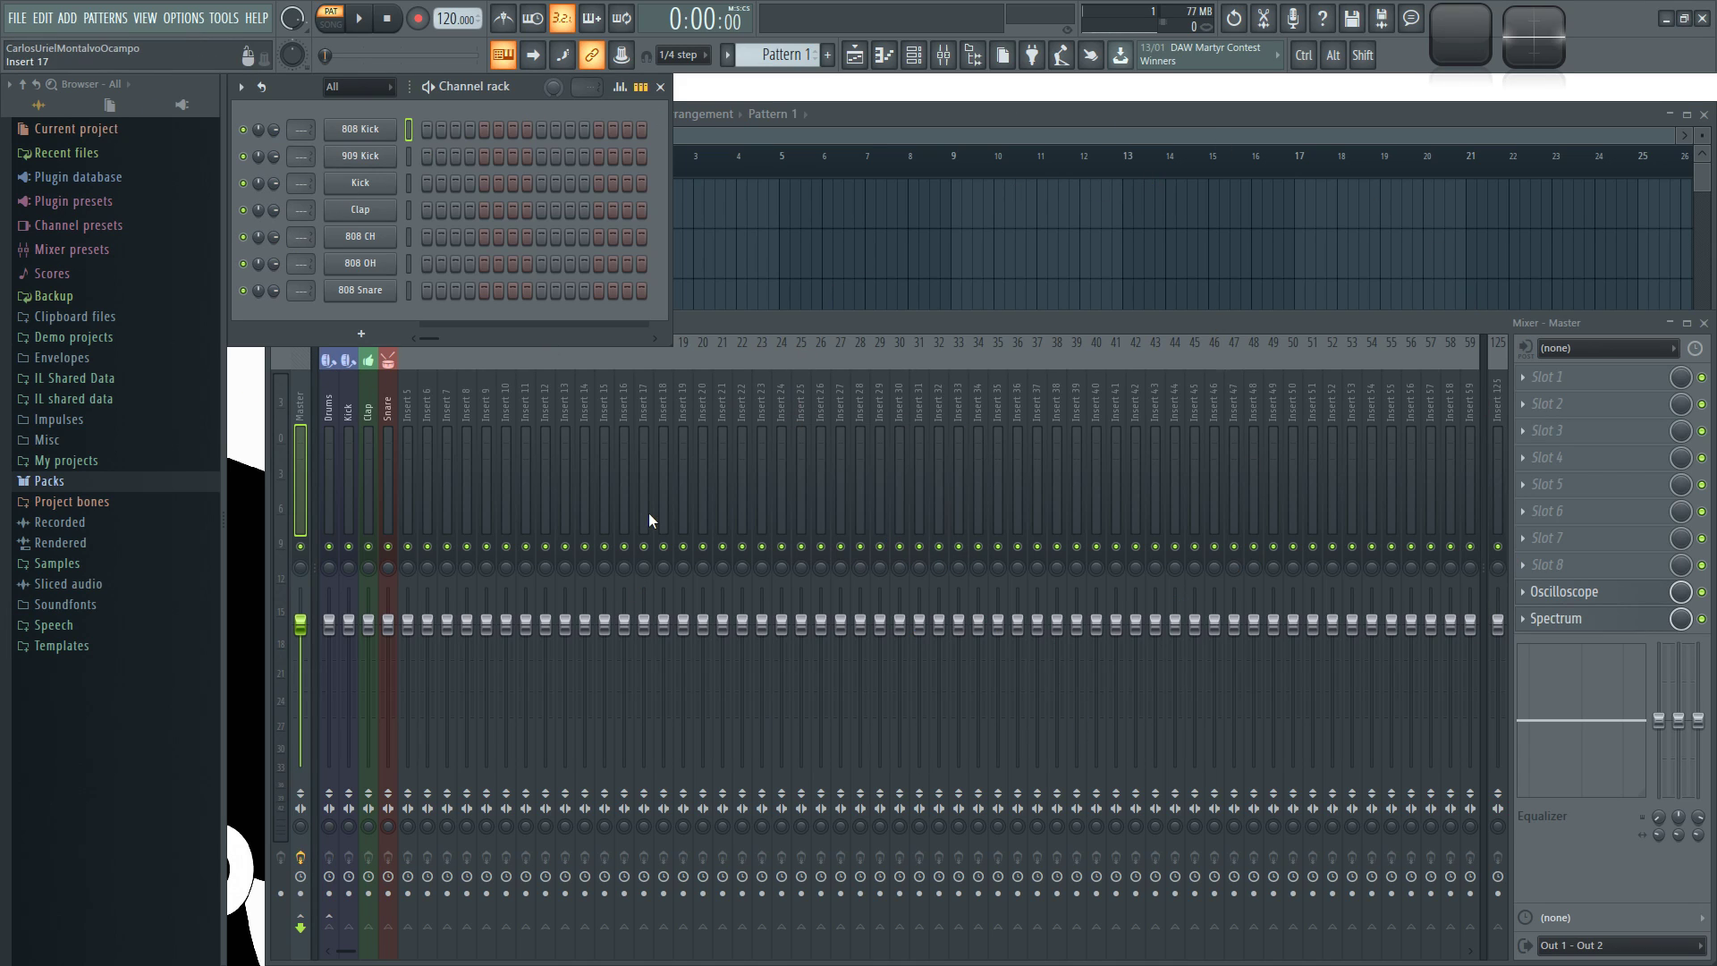
Create a new project from the Olbaid EDM template in the Olbaid category
{"action": "left_click", "coordinate": [15, 20]}
{"action": "mouse_move", "coordinate": [130, 65]}
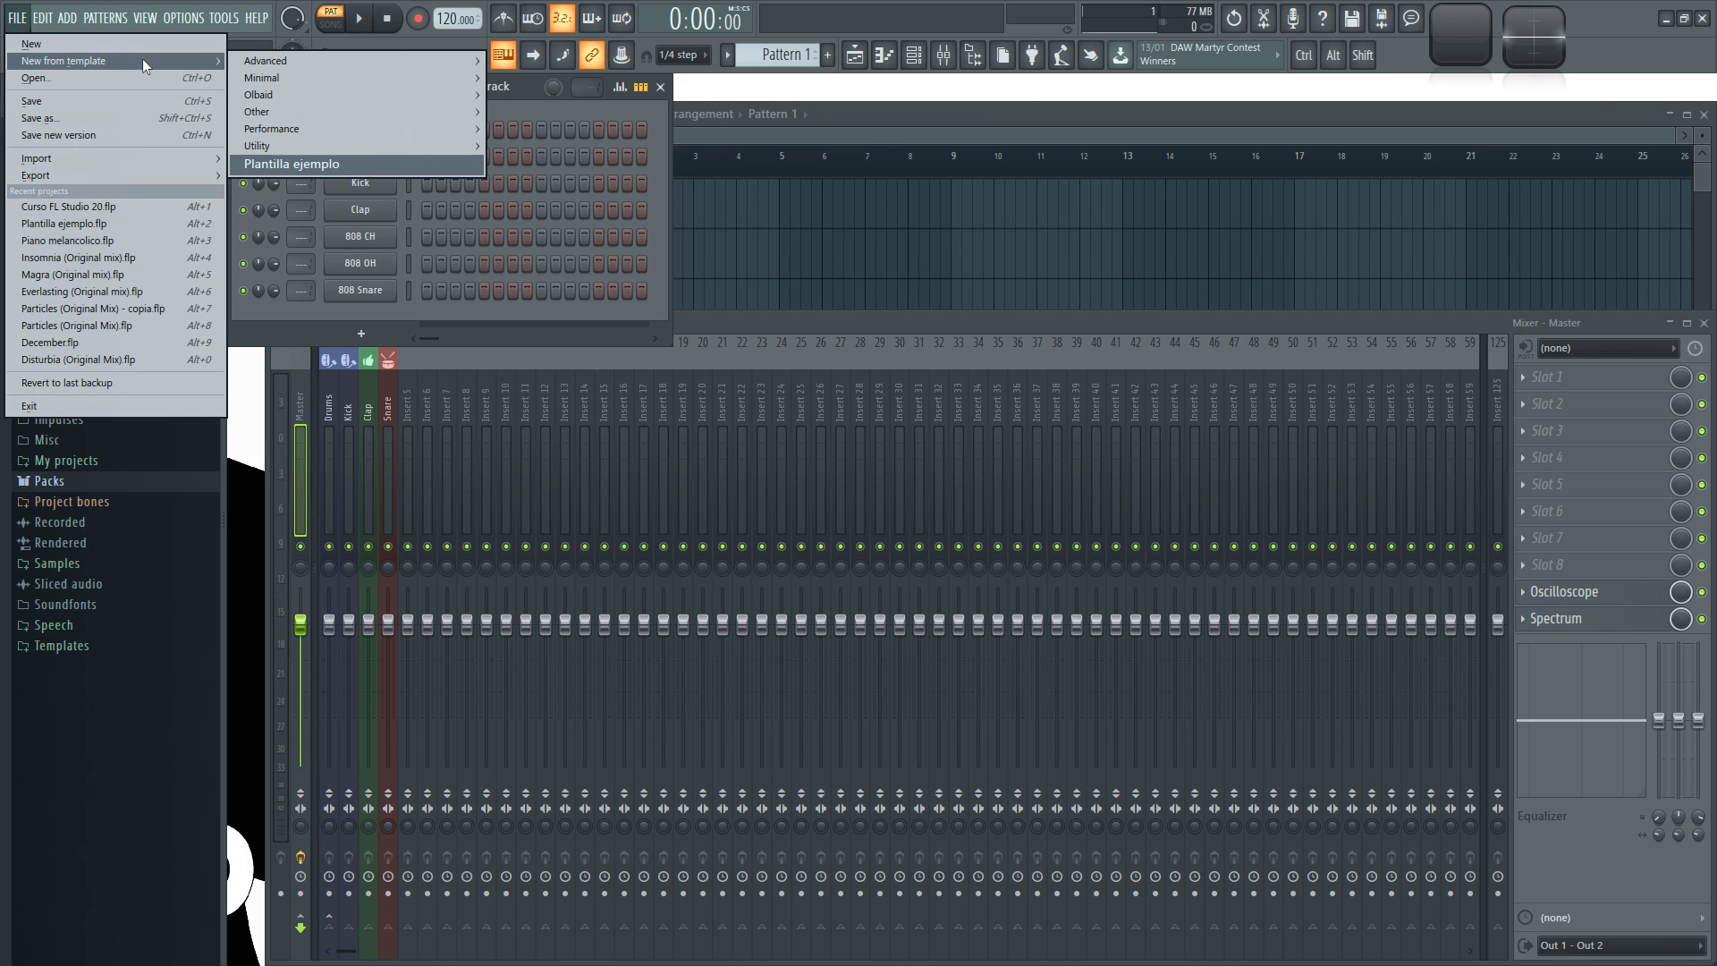
{"action": "mouse_move", "coordinate": [346, 89]}
{"action": "left_click", "coordinate": [537, 95]}
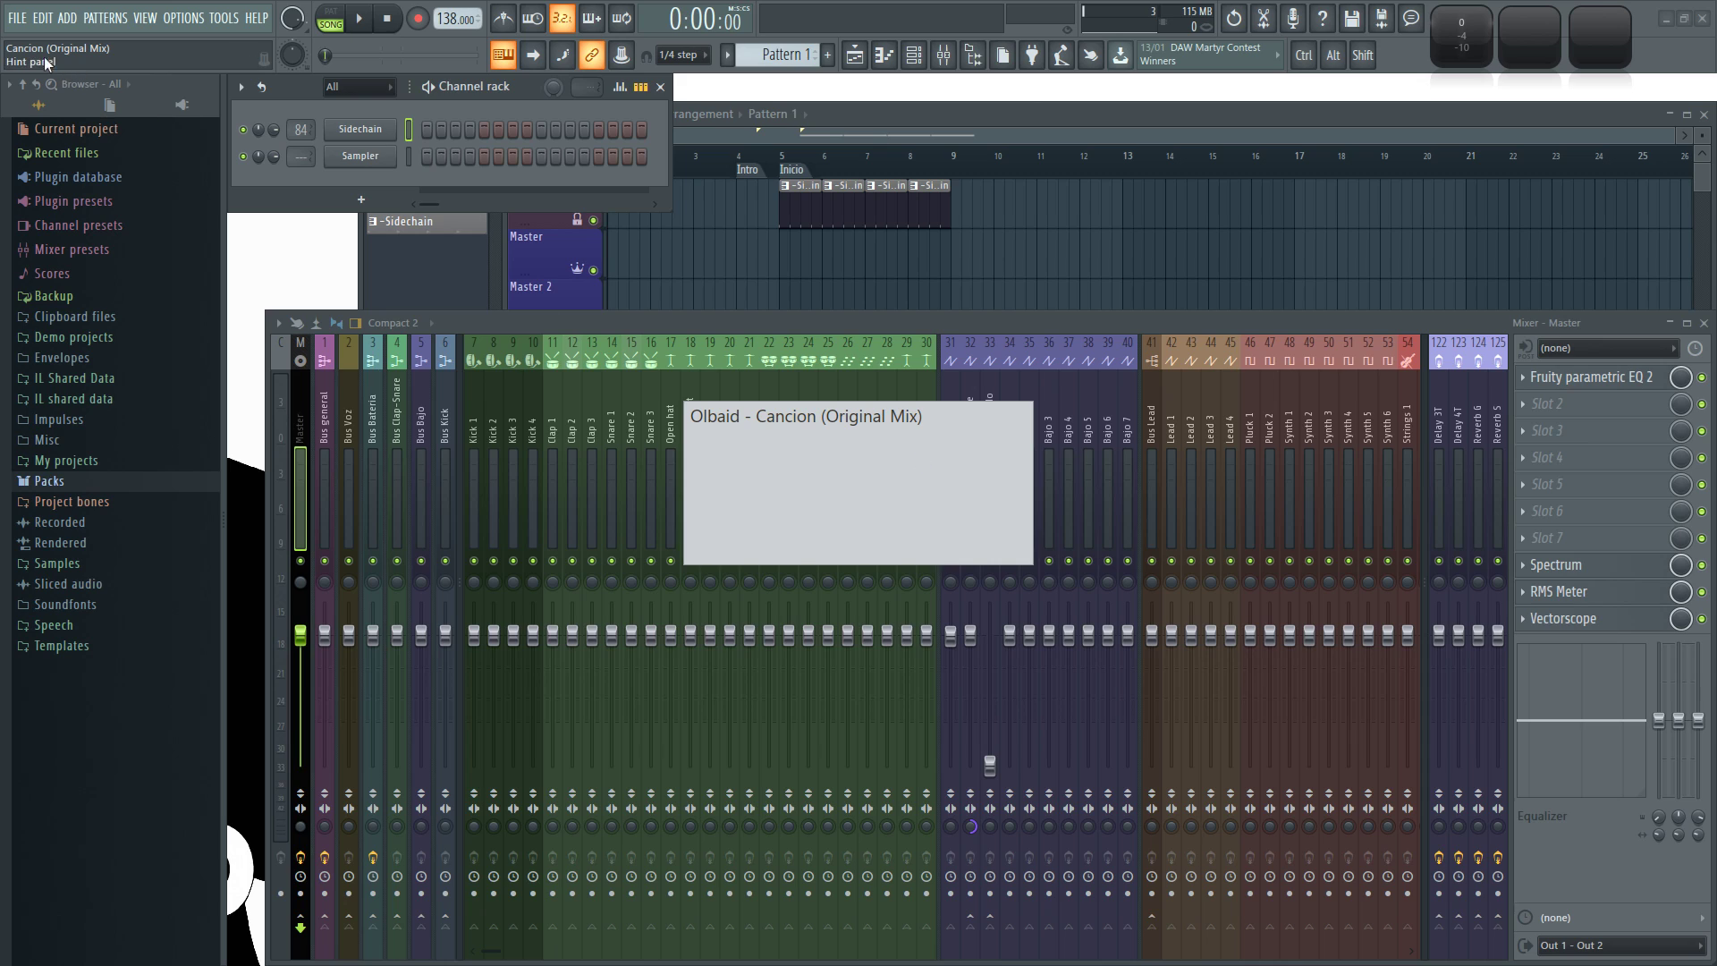
Start another new project so that the last used template is loaded again
{"action": "left_click", "coordinate": [27, 24]}
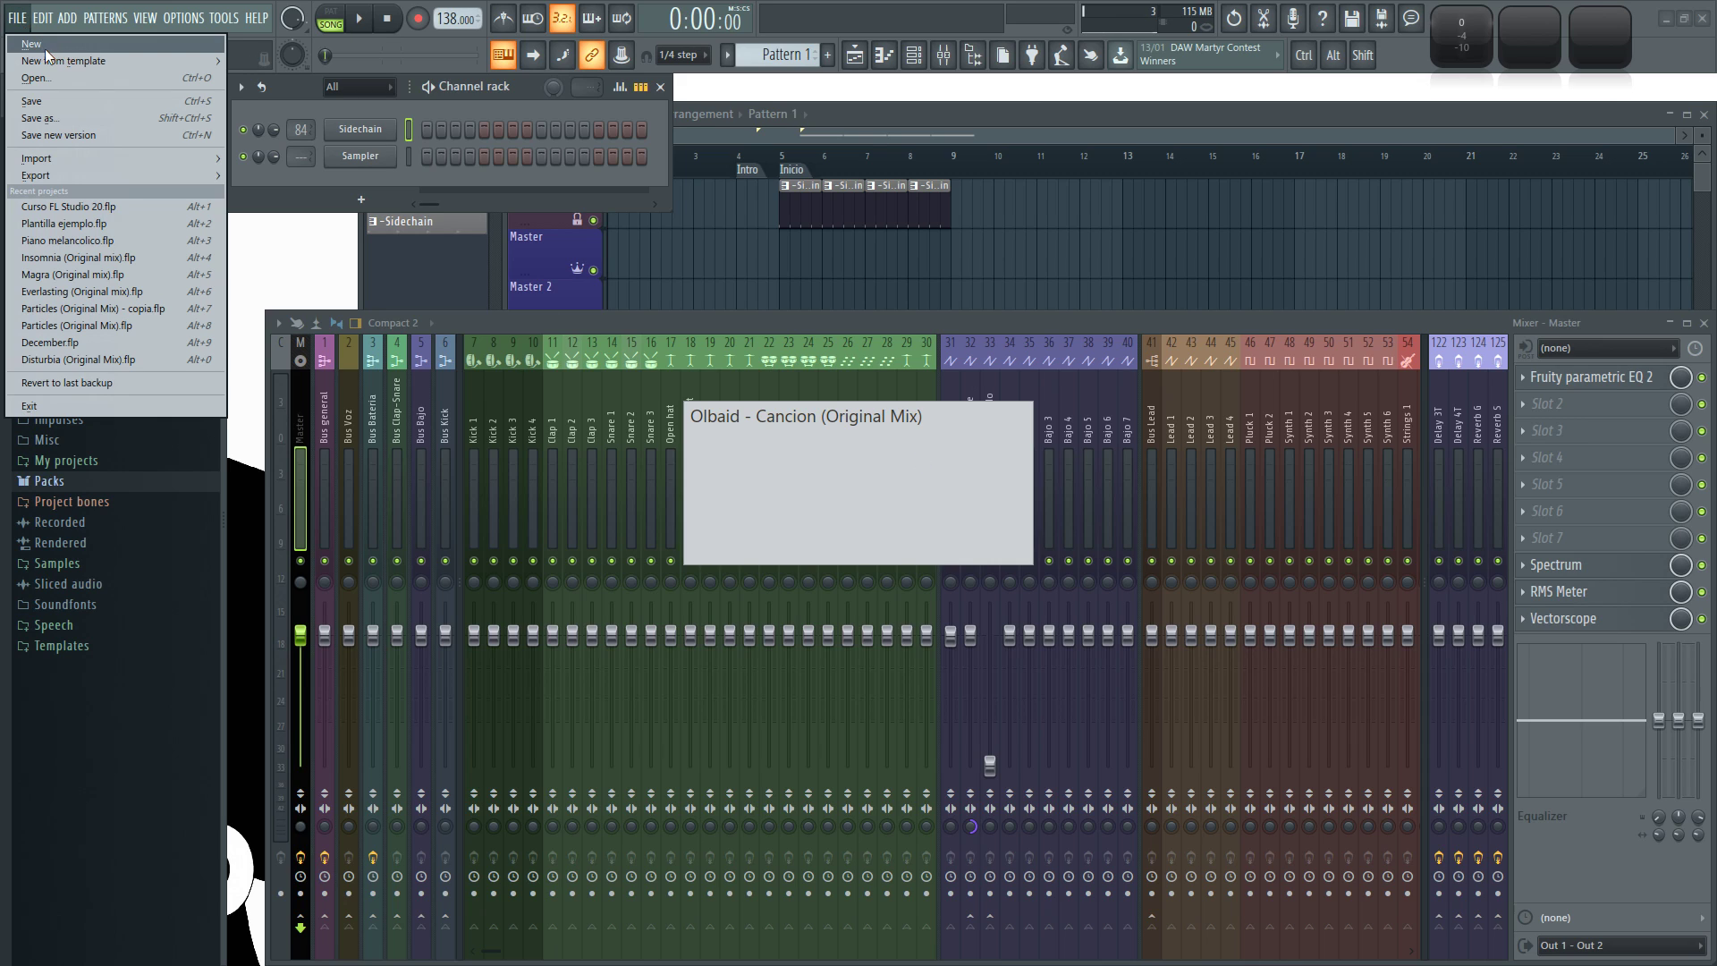
{"action": "left_click", "coordinate": [45, 48]}
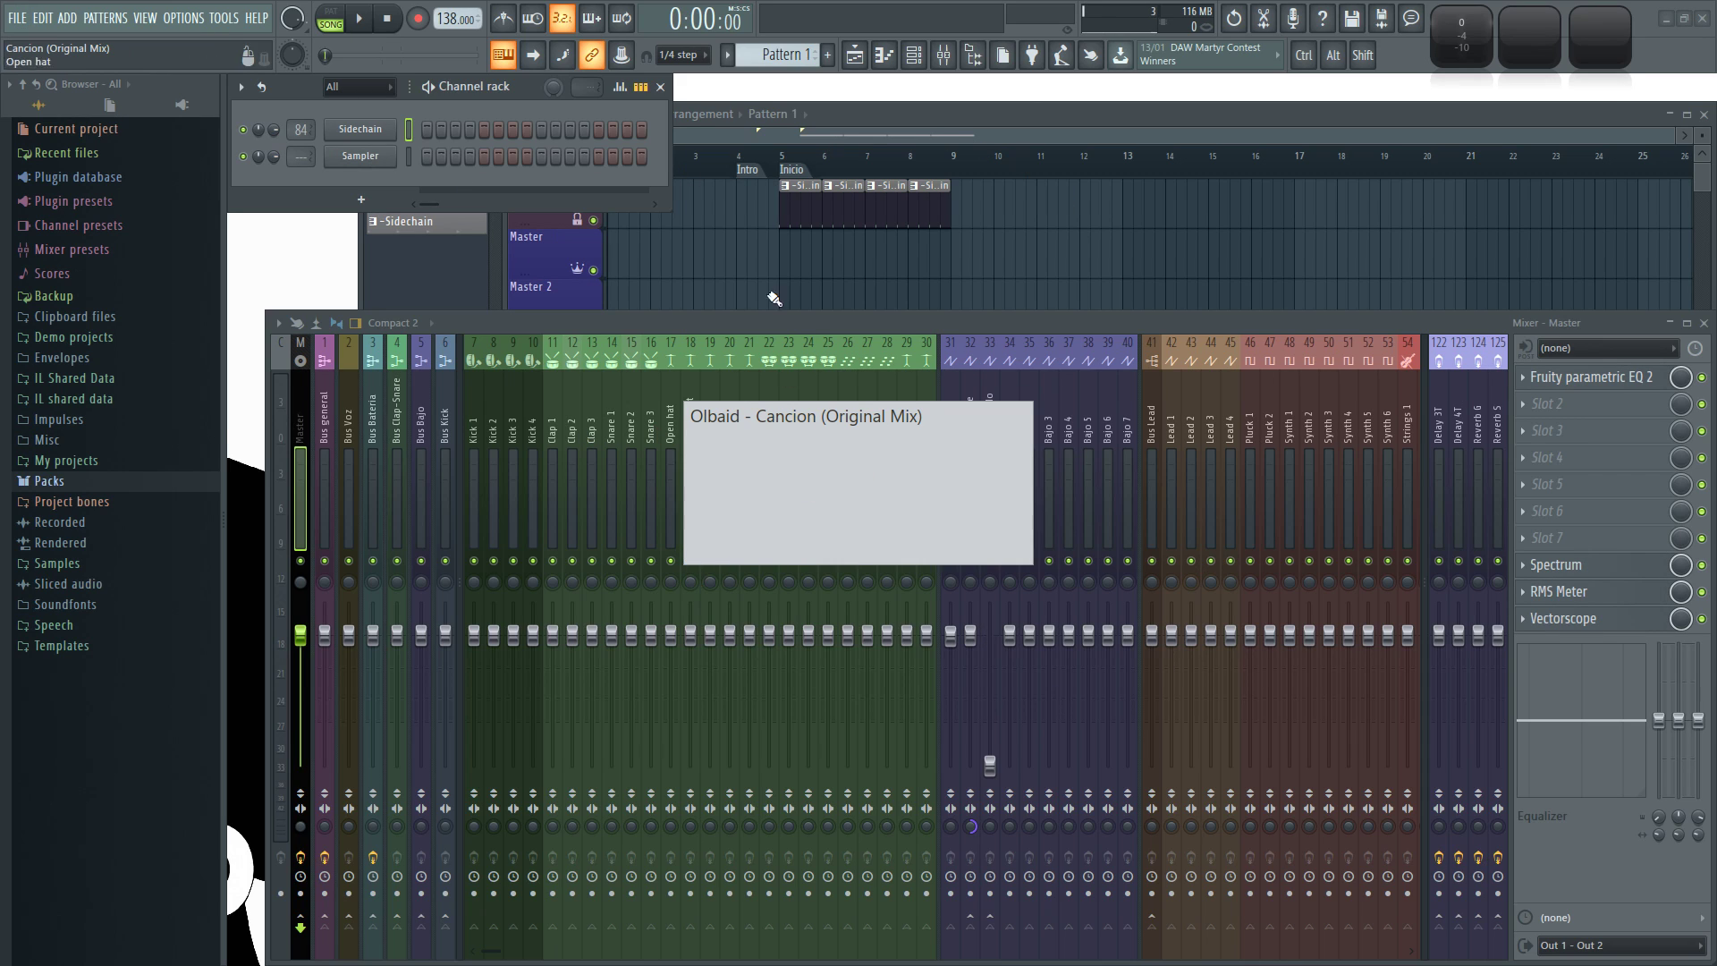
Create a new project from the Sound Design Olbaid template in the Olbaid category
{"action": "left_click", "coordinate": [17, 18]}
{"action": "left_click", "coordinate": [17, 17]}
{"action": "left_click", "coordinate": [17, 18]}
{"action": "mouse_move", "coordinate": [105, 62]}
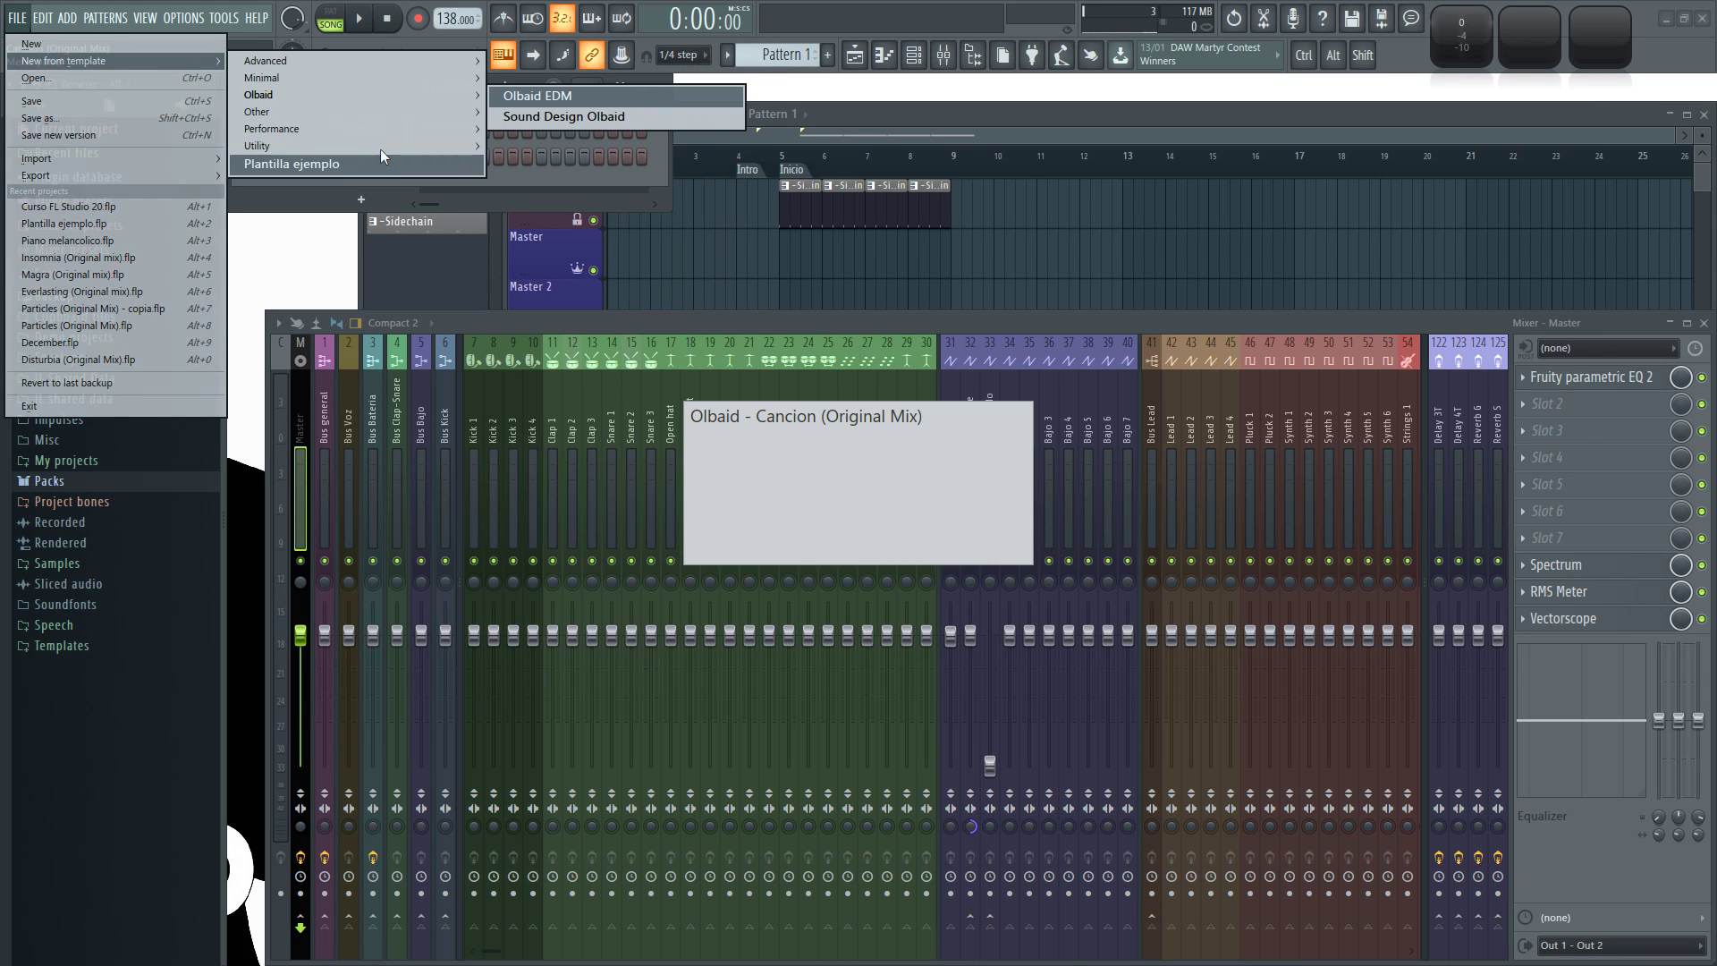
{"action": "left_click", "coordinate": [554, 117]}
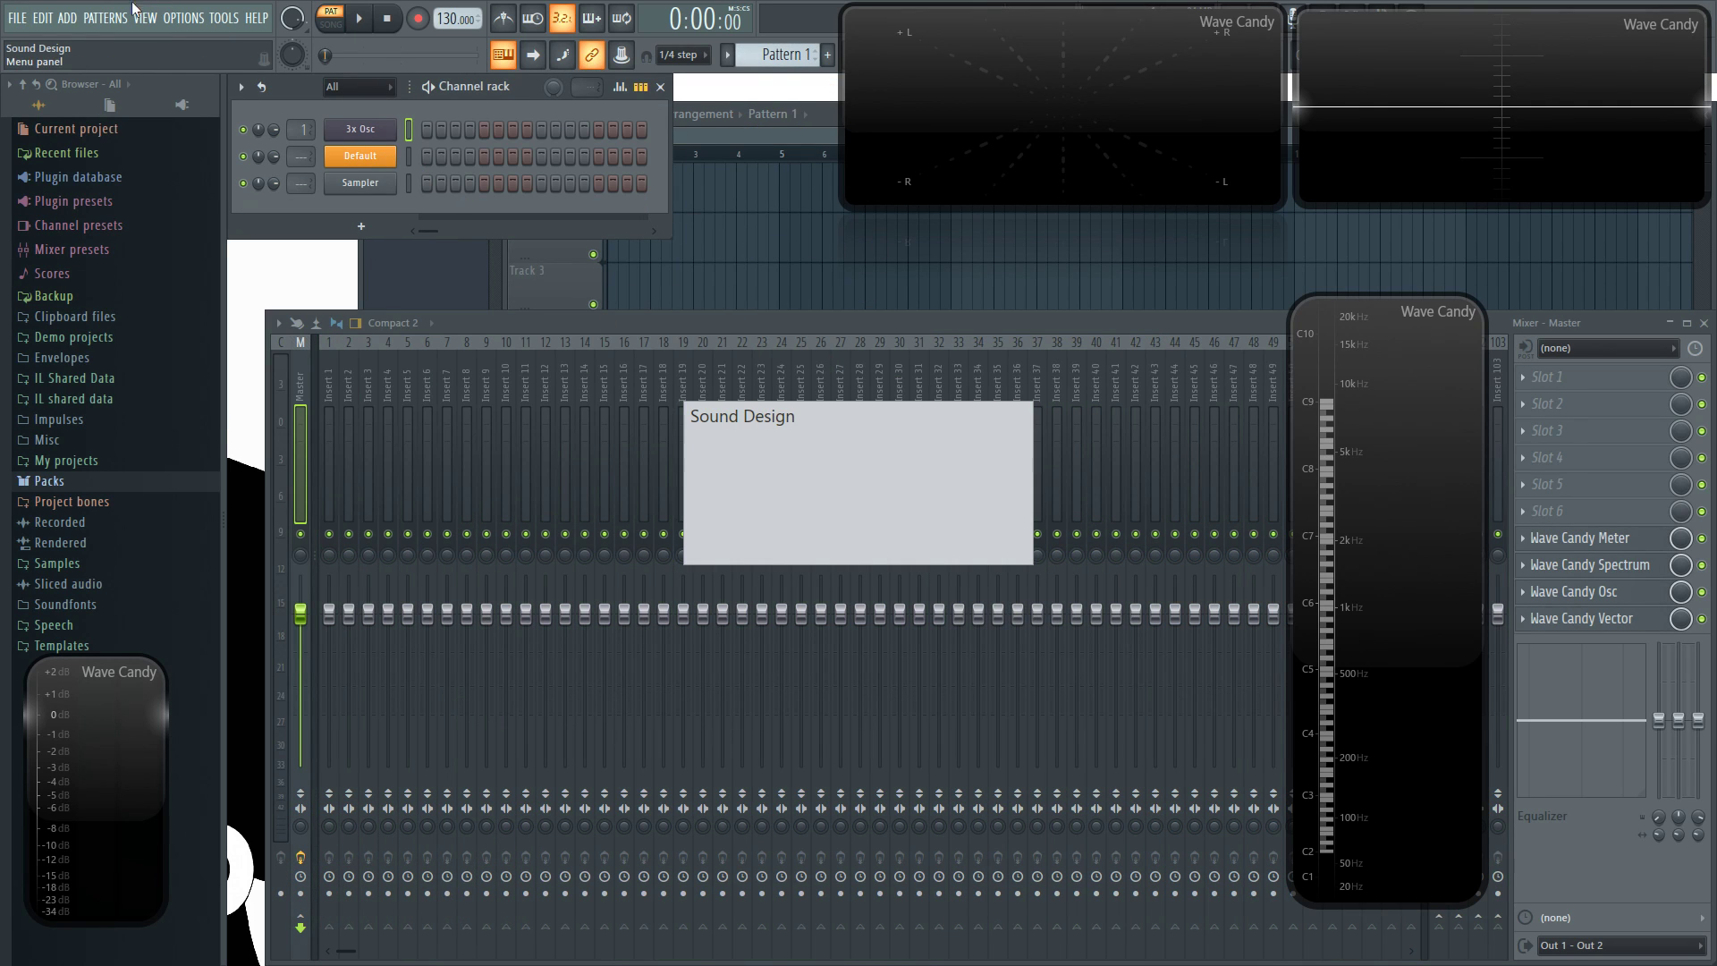
Create a new project from the Olbaid EDM template in the Olbaid category
{"action": "left_click", "coordinate": [16, 18]}
{"action": "left_click", "coordinate": [18, 18]}
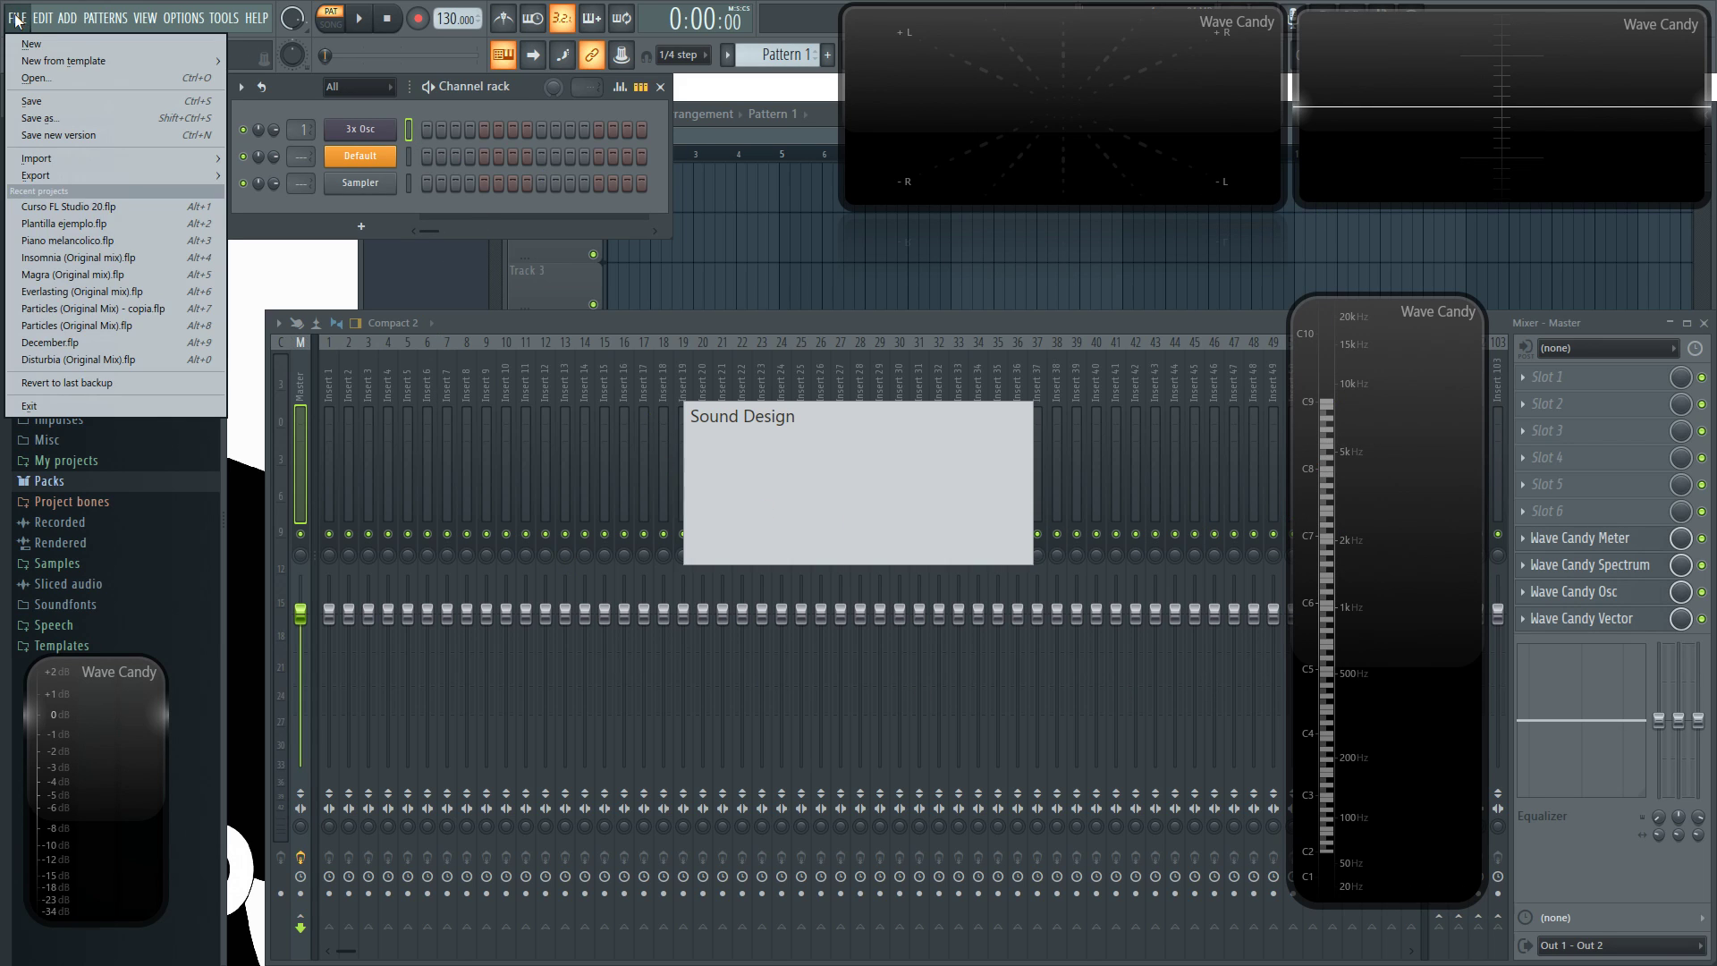
{"action": "left_click", "coordinate": [20, 19]}
{"action": "left_click", "coordinate": [24, 24]}
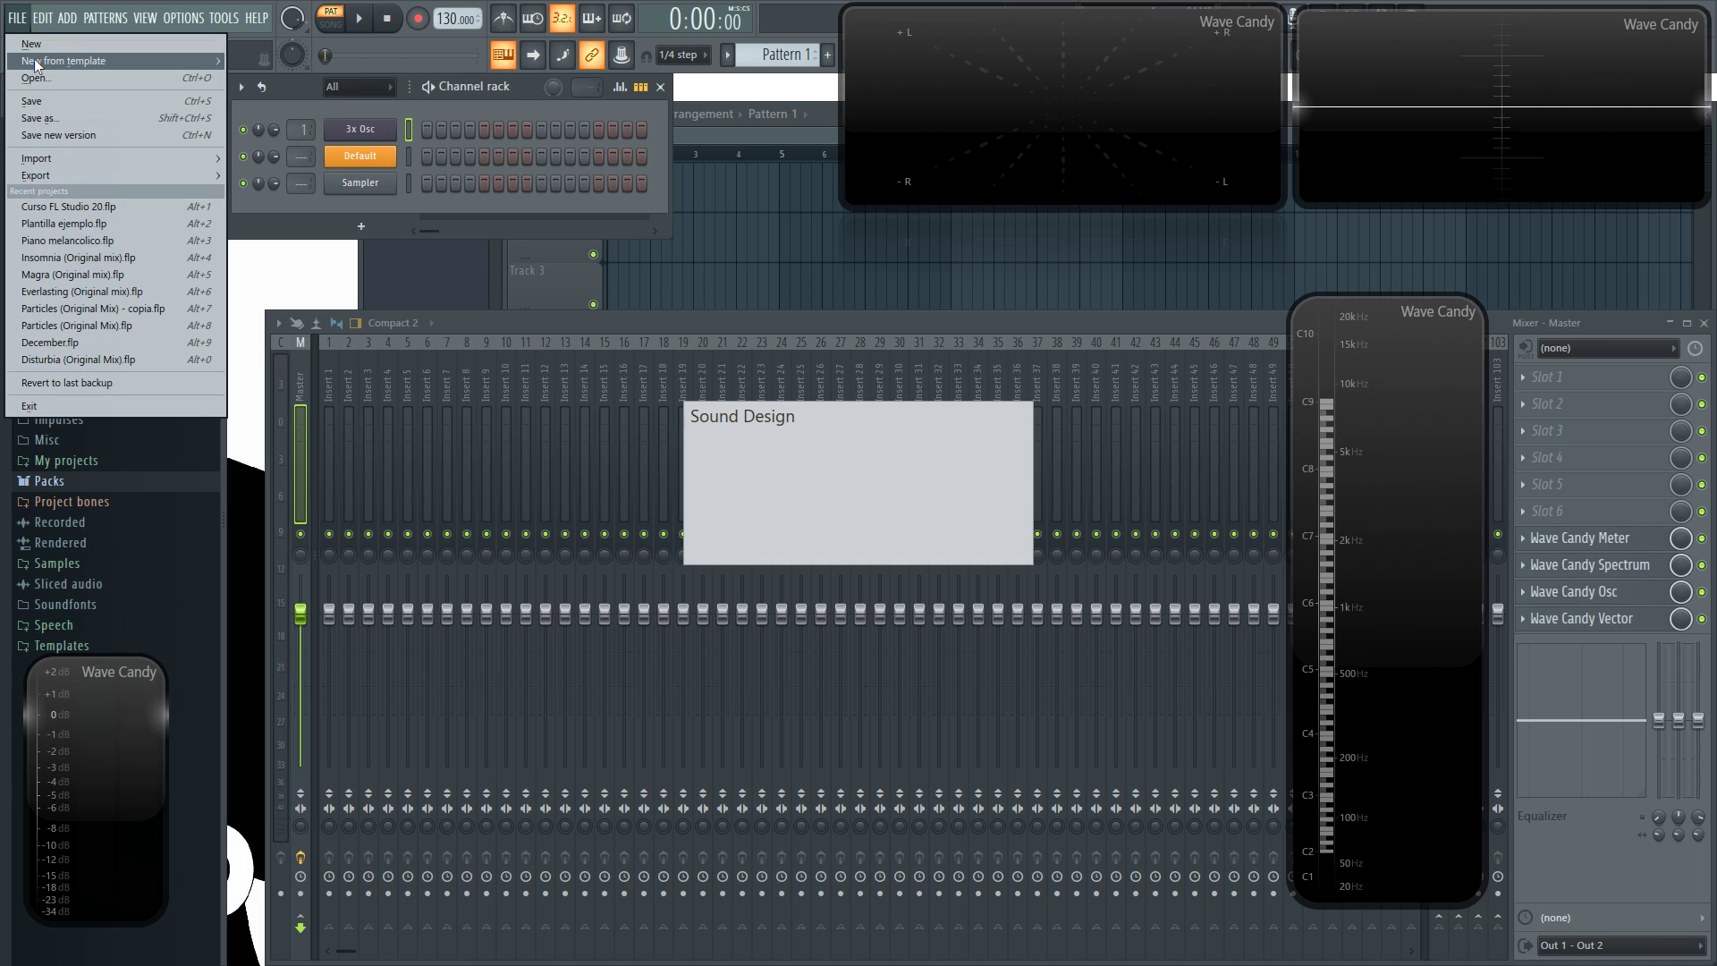
{"action": "mouse_move", "coordinate": [116, 61]}
{"action": "mouse_move", "coordinate": [268, 95]}
{"action": "left_click", "coordinate": [503, 98]}
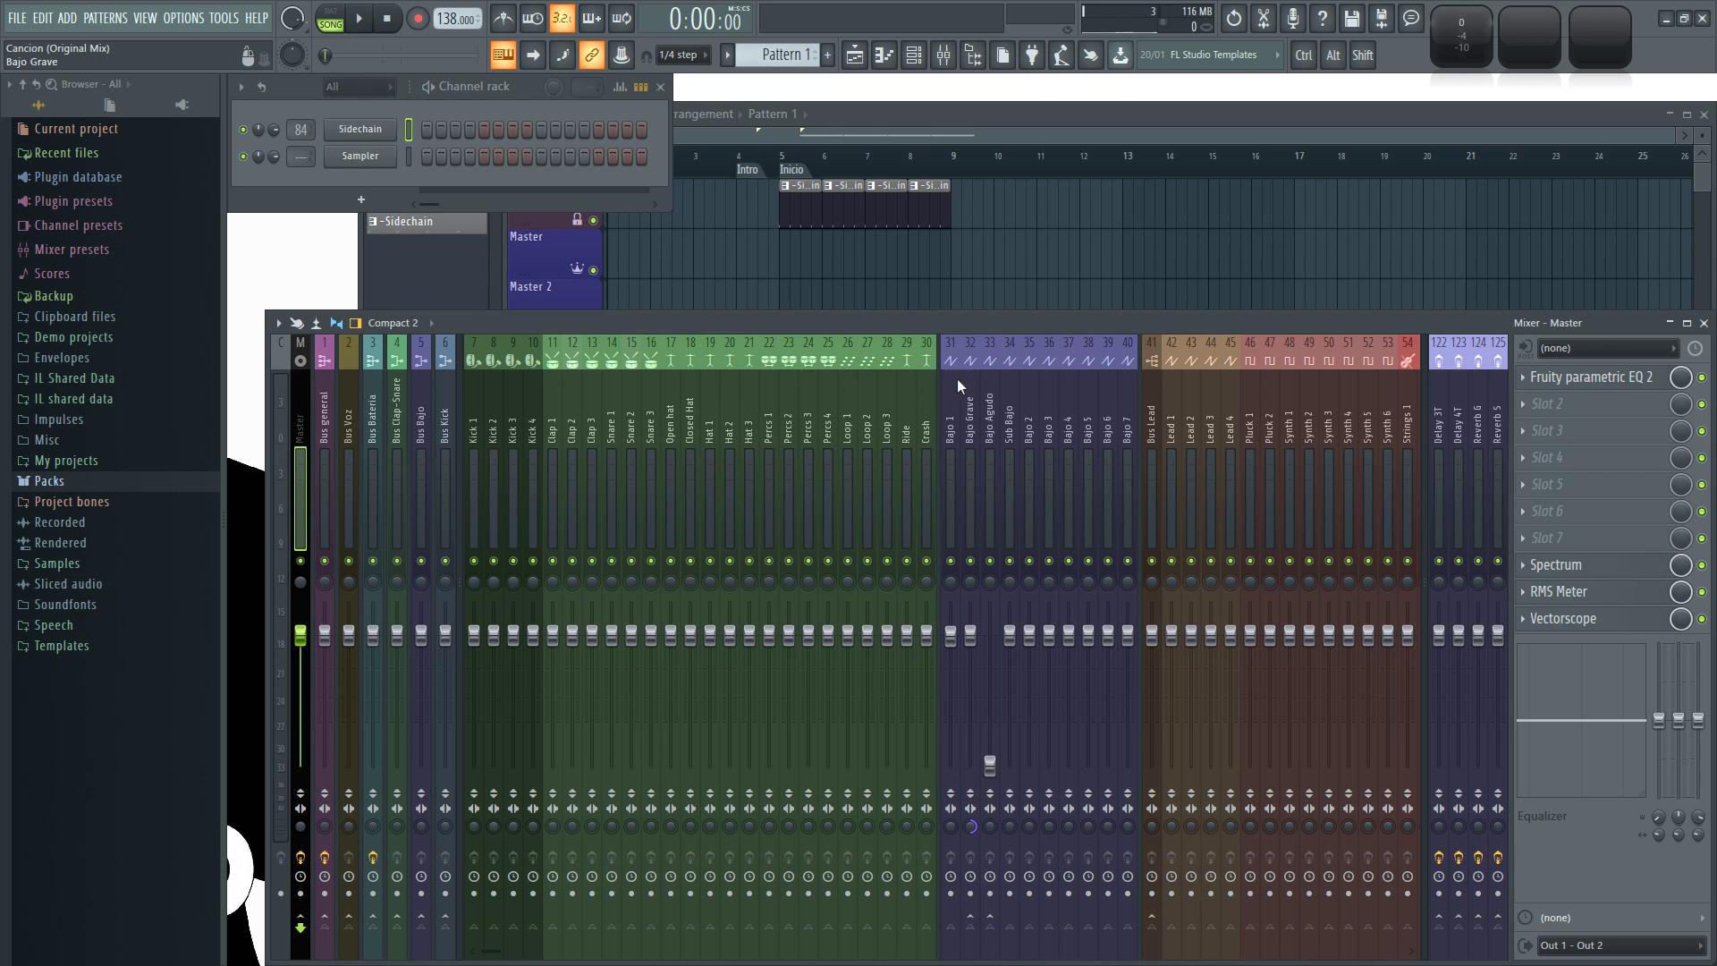
Examine the mixer layout of the template, going through its kick, clap, hat, percussion and loop tracks
{"action": "scroll", "coordinate": [550, 415], "scroll_direction": "down", "scroll_amount": 20}
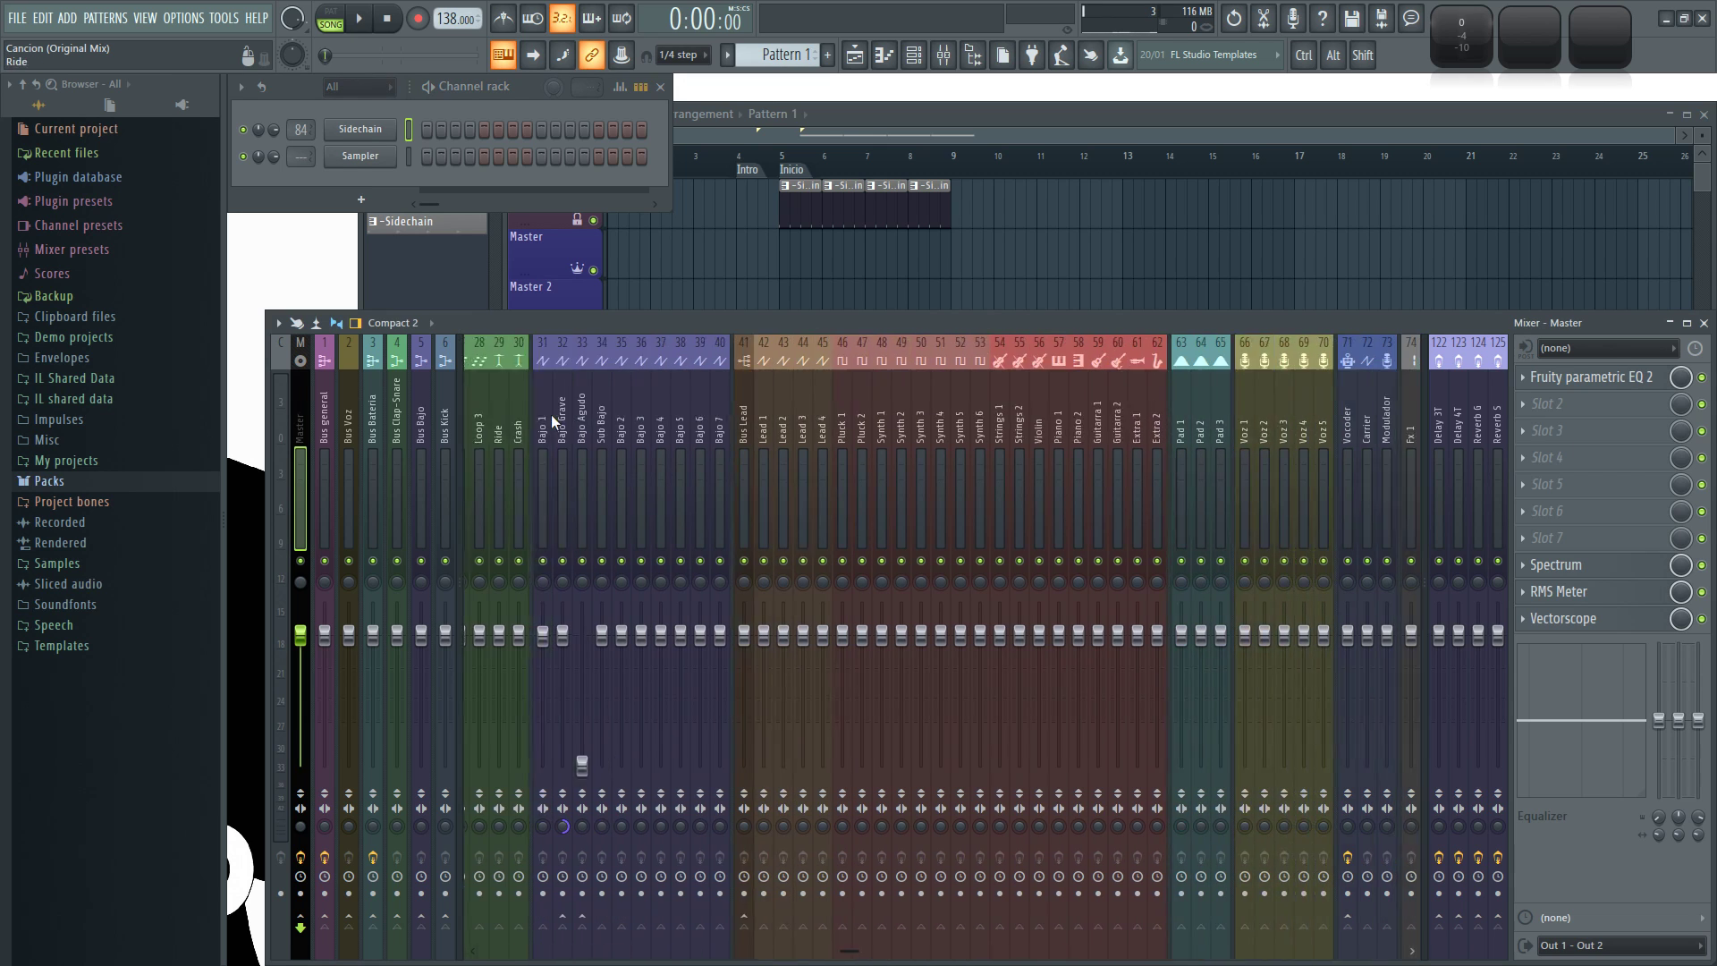
{"action": "scroll", "coordinate": [582, 409], "scroll_direction": "up", "scroll_amount": 20}
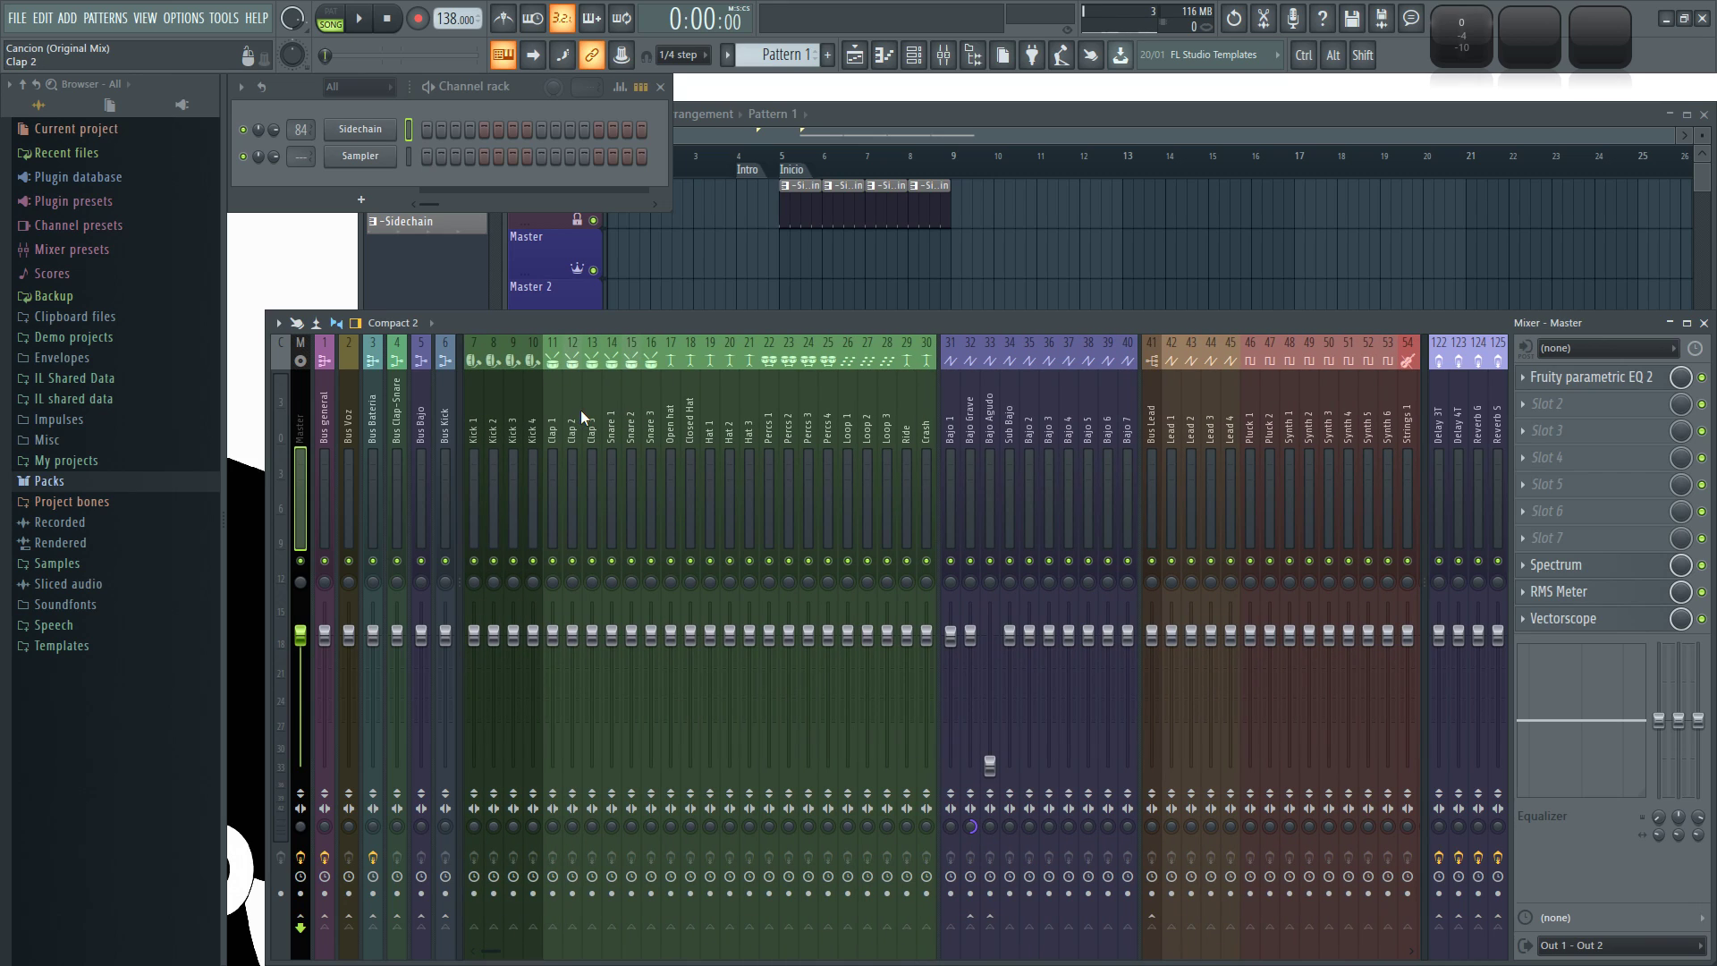
{"action": "left_click_drag", "start_coordinate": [474, 404], "coordinate": [523, 401]}
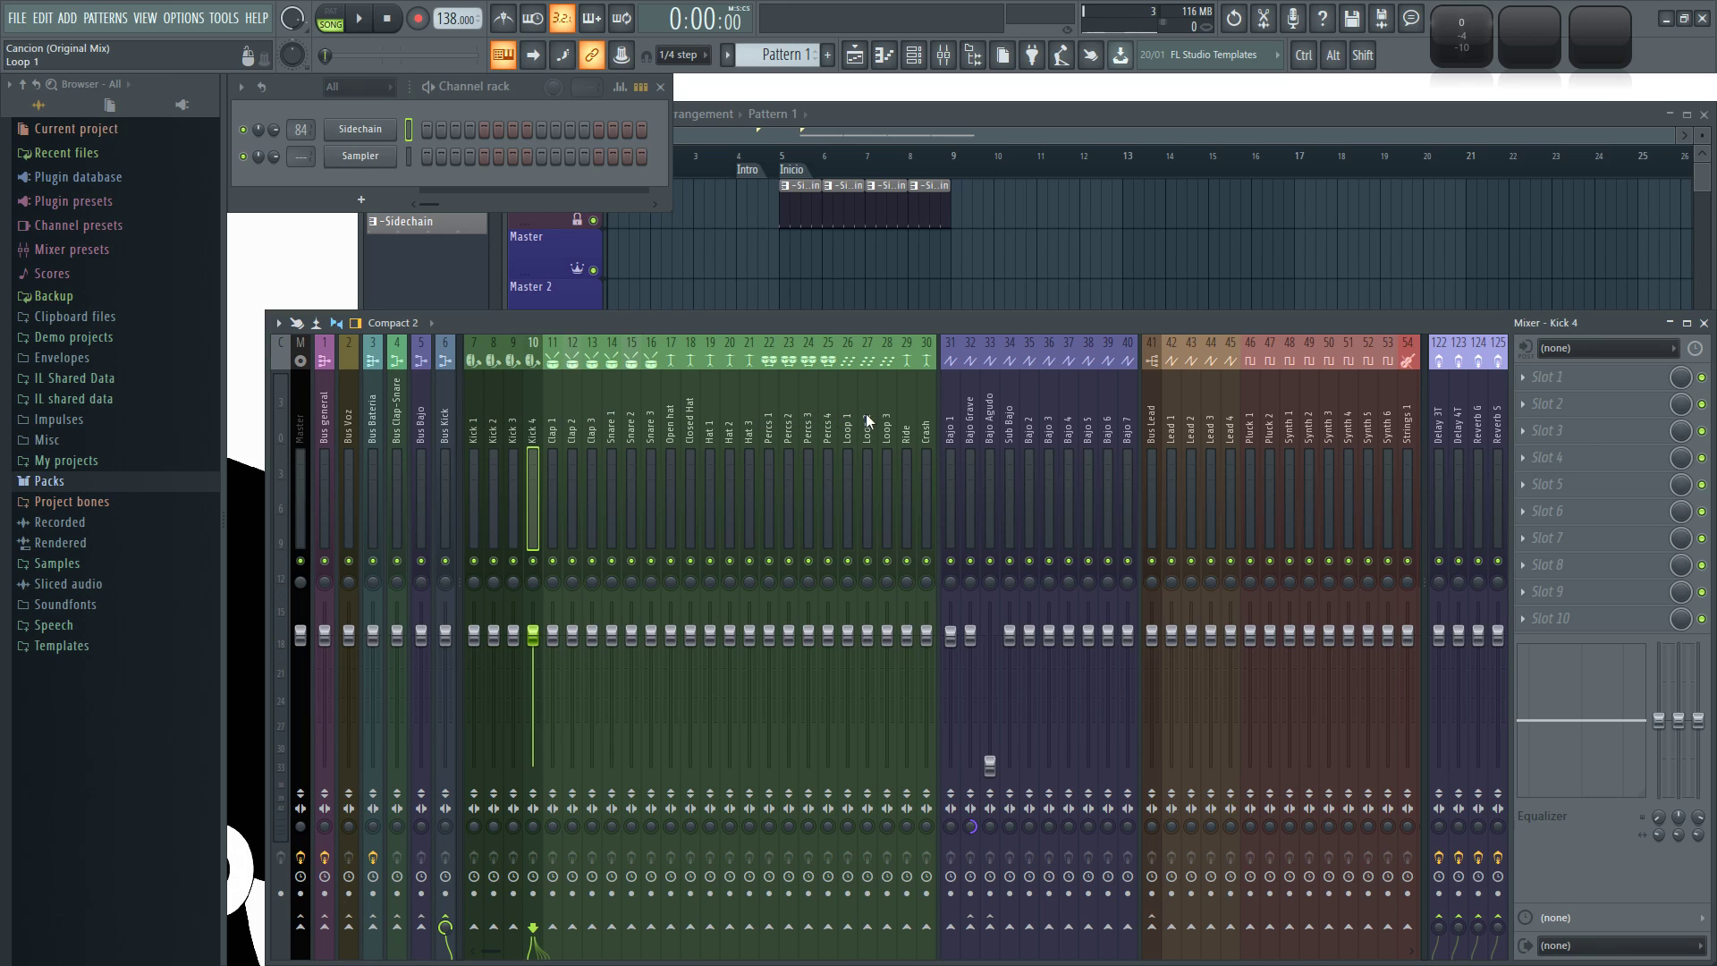
{"action": "left_click", "coordinate": [480, 421]}
{"action": "left_click_drag", "start_coordinate": [519, 420], "coordinate": [894, 410]}
{"action": "scroll", "coordinate": [894, 411], "scroll_direction": "down", "scroll_amount": 2}
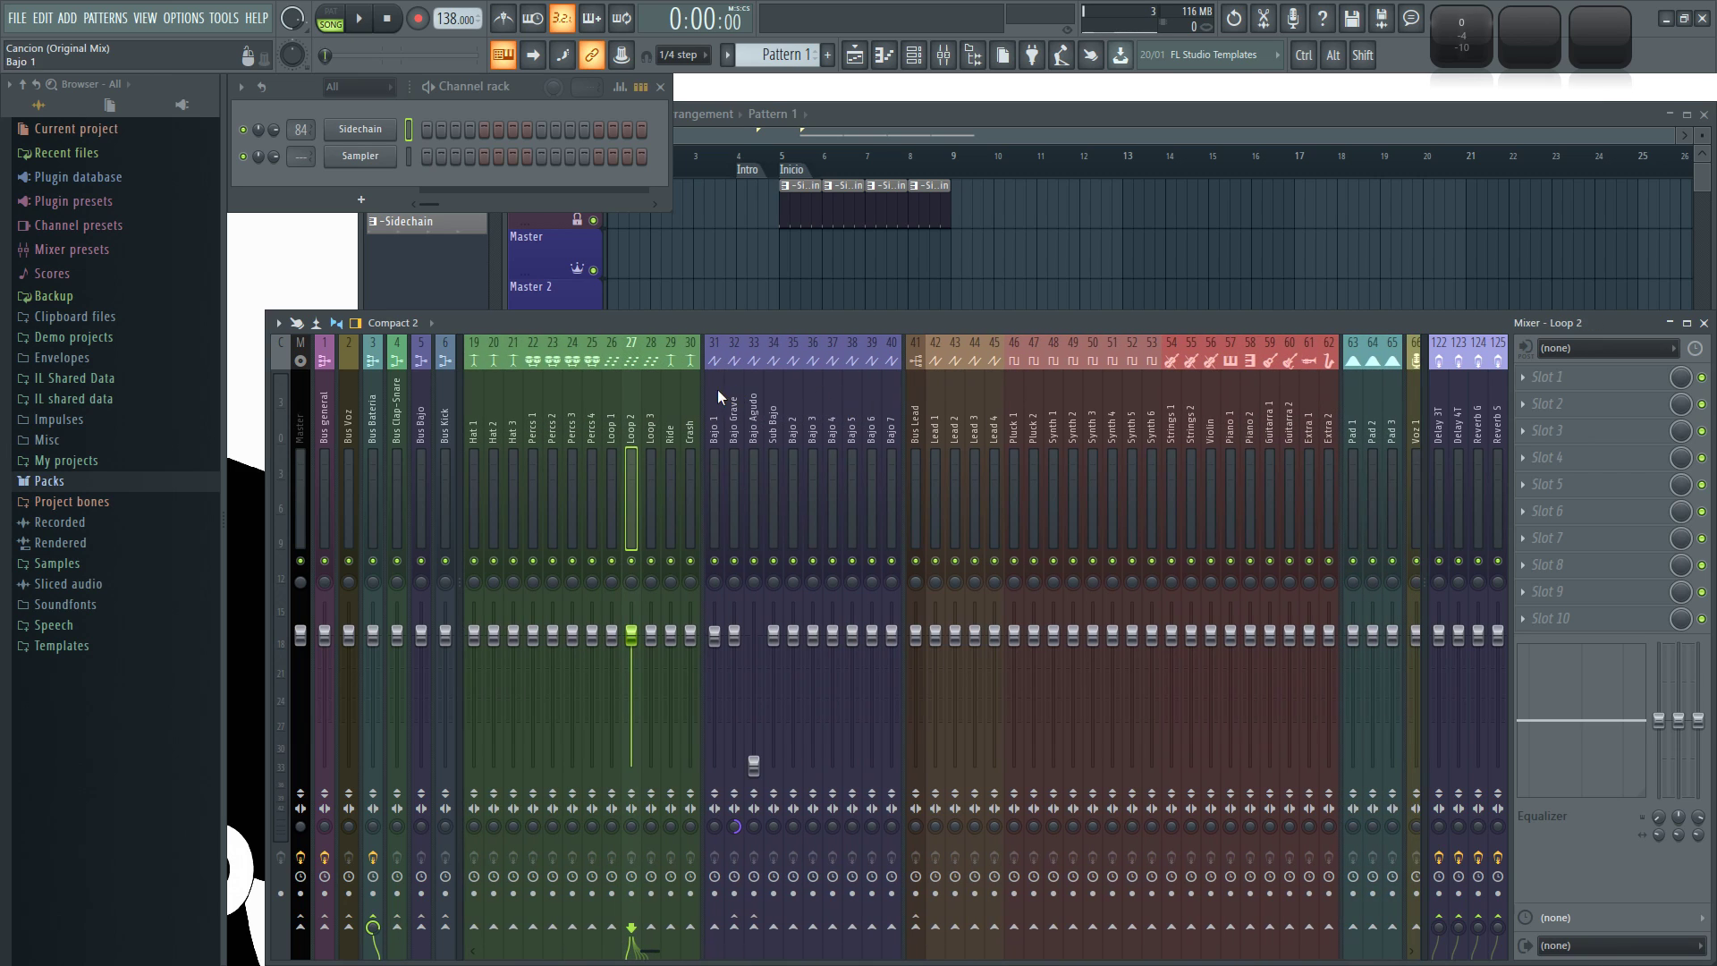
{"action": "scroll", "coordinate": [892, 411], "scroll_direction": "down", "scroll_amount": 3}
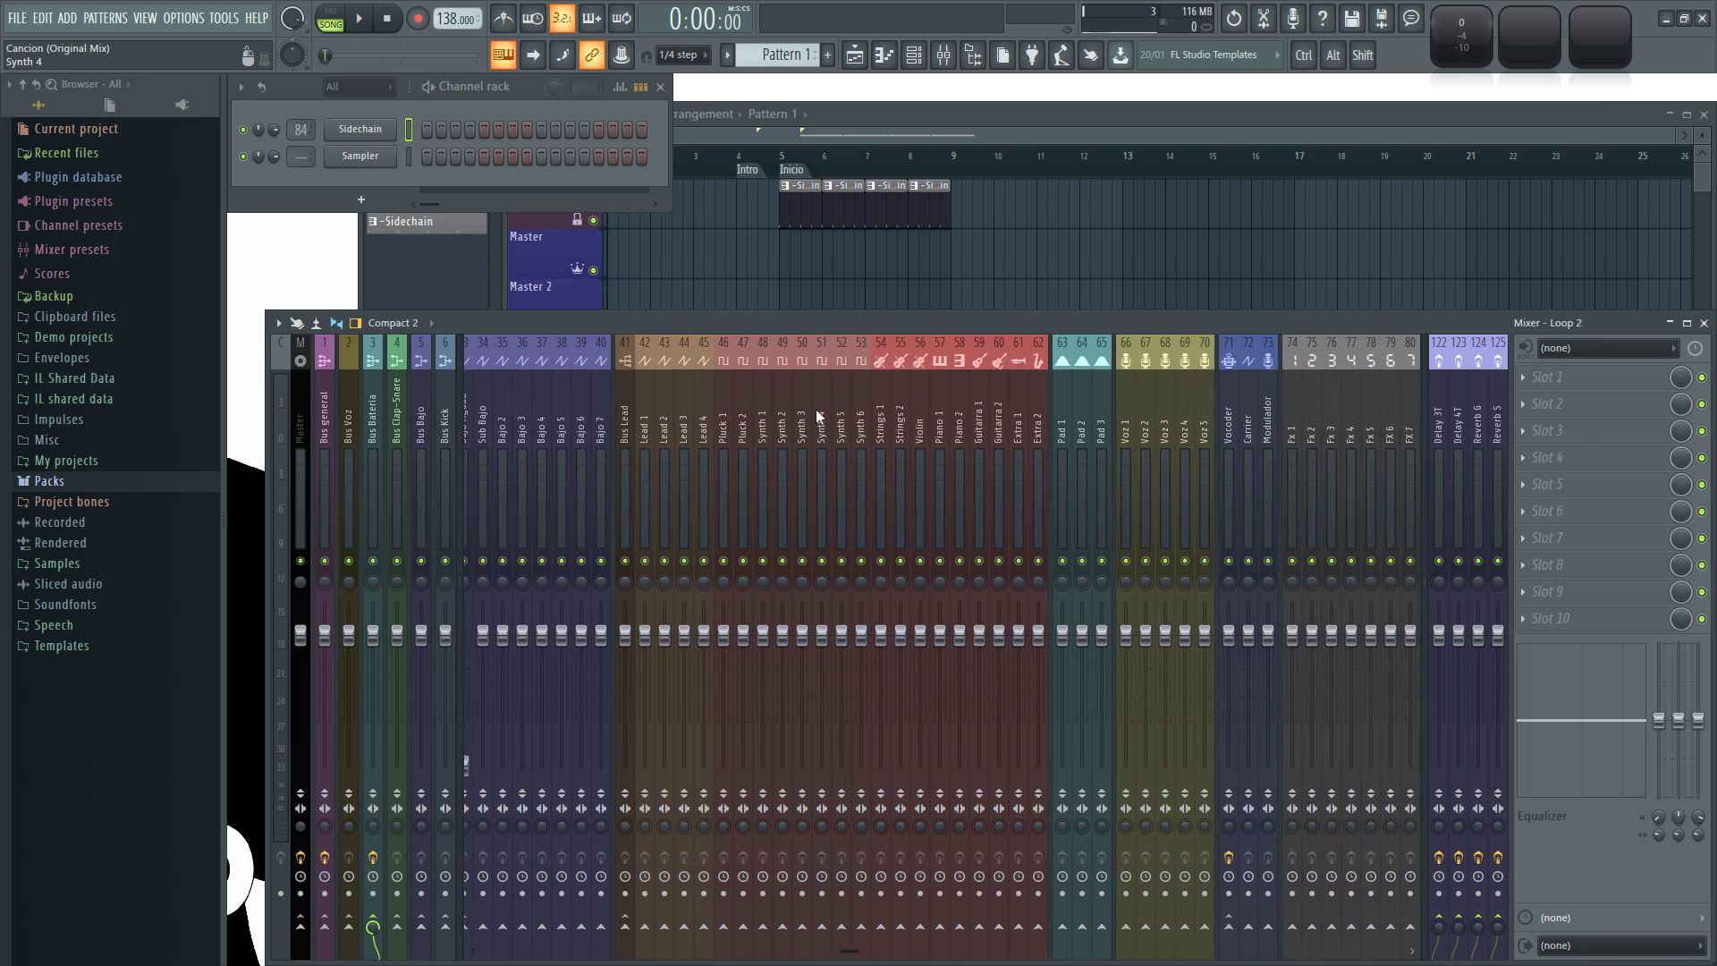
Examine the lead, synth, pad, voice and FX mixer tracks up to the Control 1 track
{"action": "left_click", "coordinate": [700, 413]}
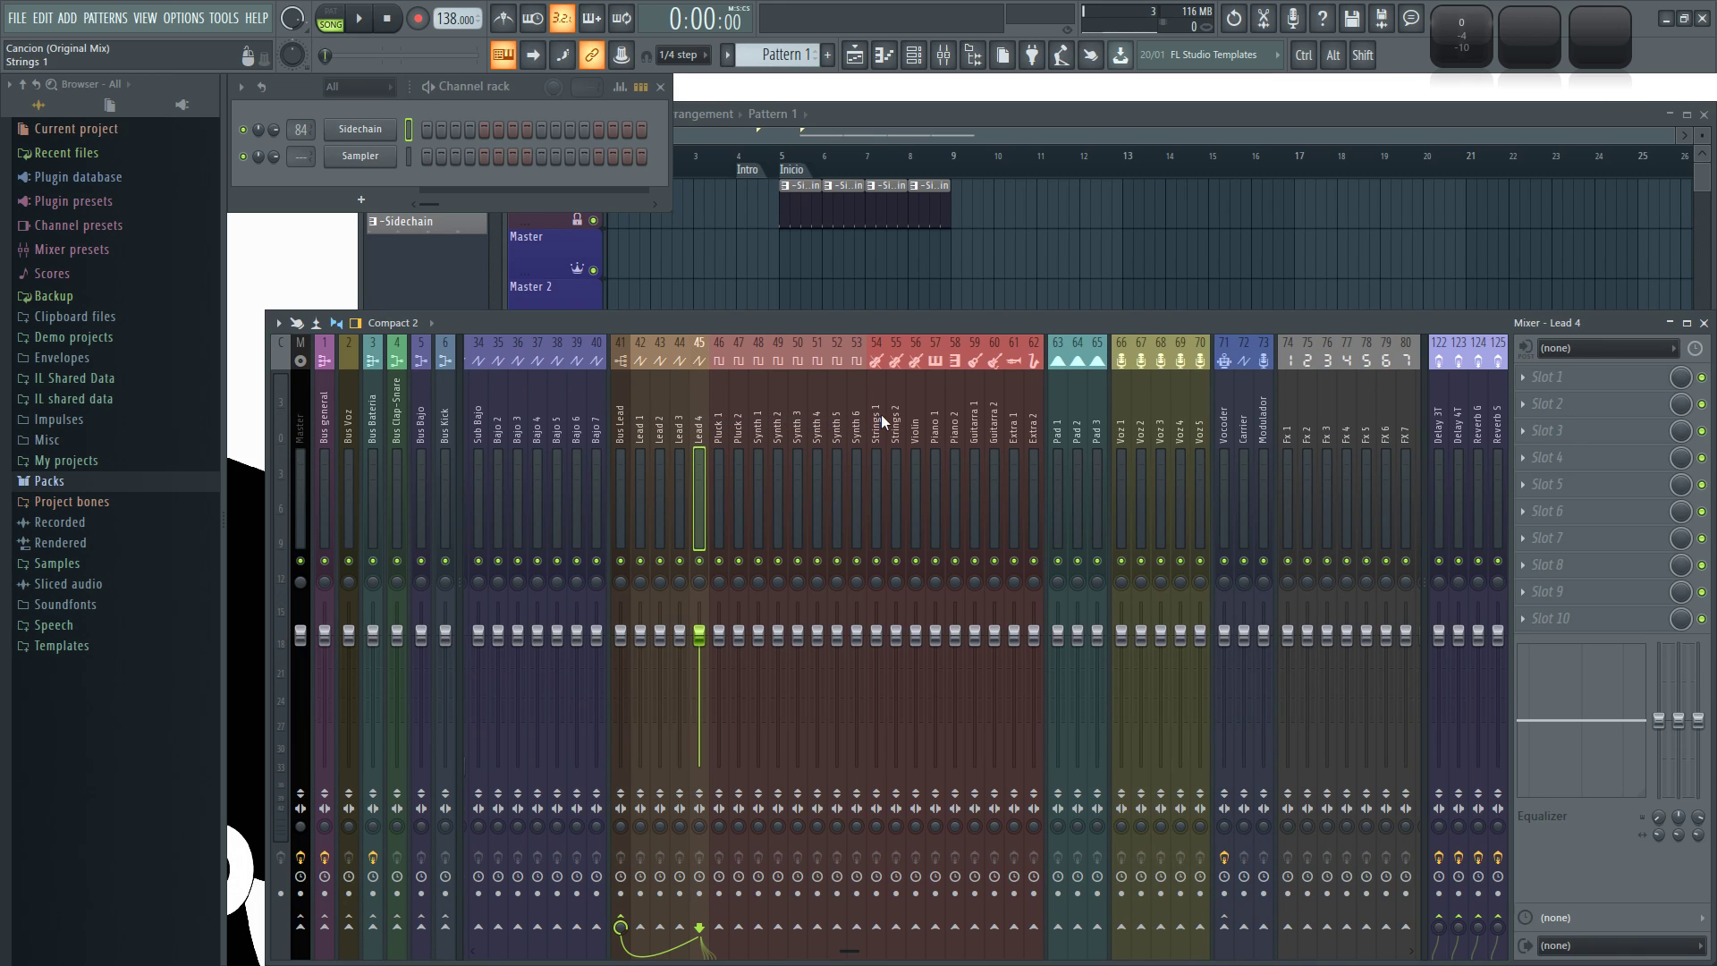
{"action": "scroll", "coordinate": [877, 416], "scroll_direction": "down", "scroll_amount": 4}
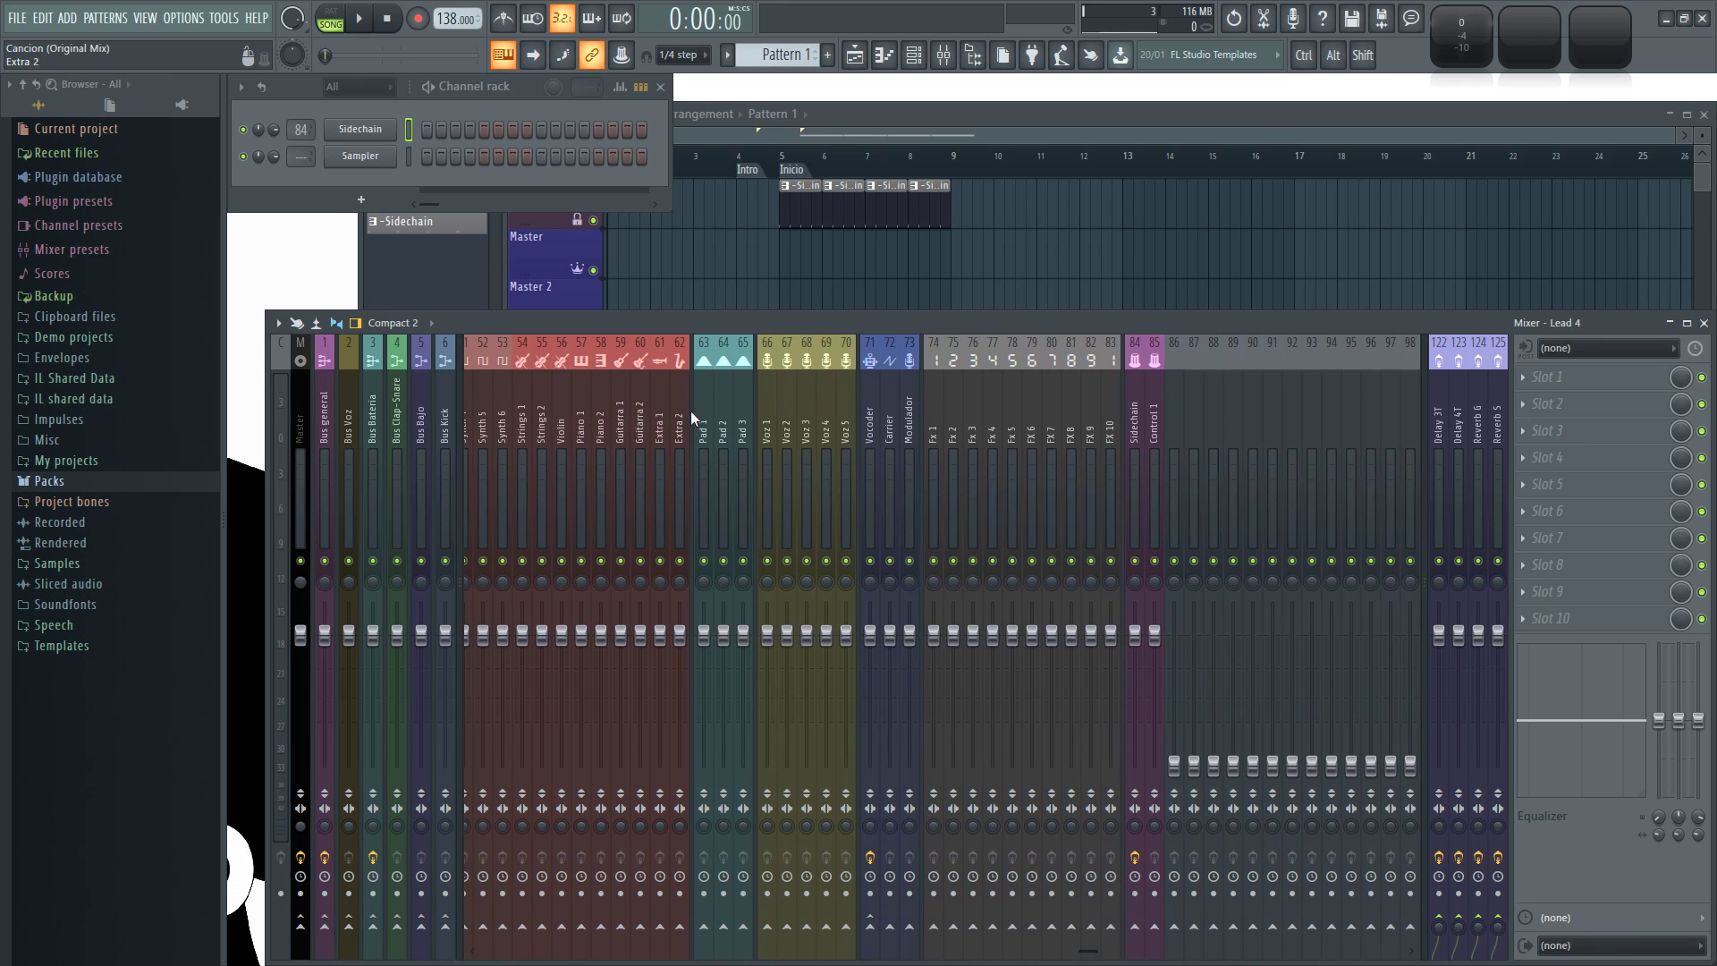
{"action": "scroll", "coordinate": [689, 410], "scroll_direction": "down", "scroll_amount": 1}
{"action": "left_click", "coordinate": [689, 390]}
{"action": "left_click_drag", "start_coordinate": [688, 390], "coordinate": [919, 420]}
{"action": "scroll", "coordinate": [791, 415], "scroll_direction": "down", "scroll_amount": 2}
{"action": "scroll", "coordinate": [946, 415], "scroll_direction": "down", "scroll_amount": 1}
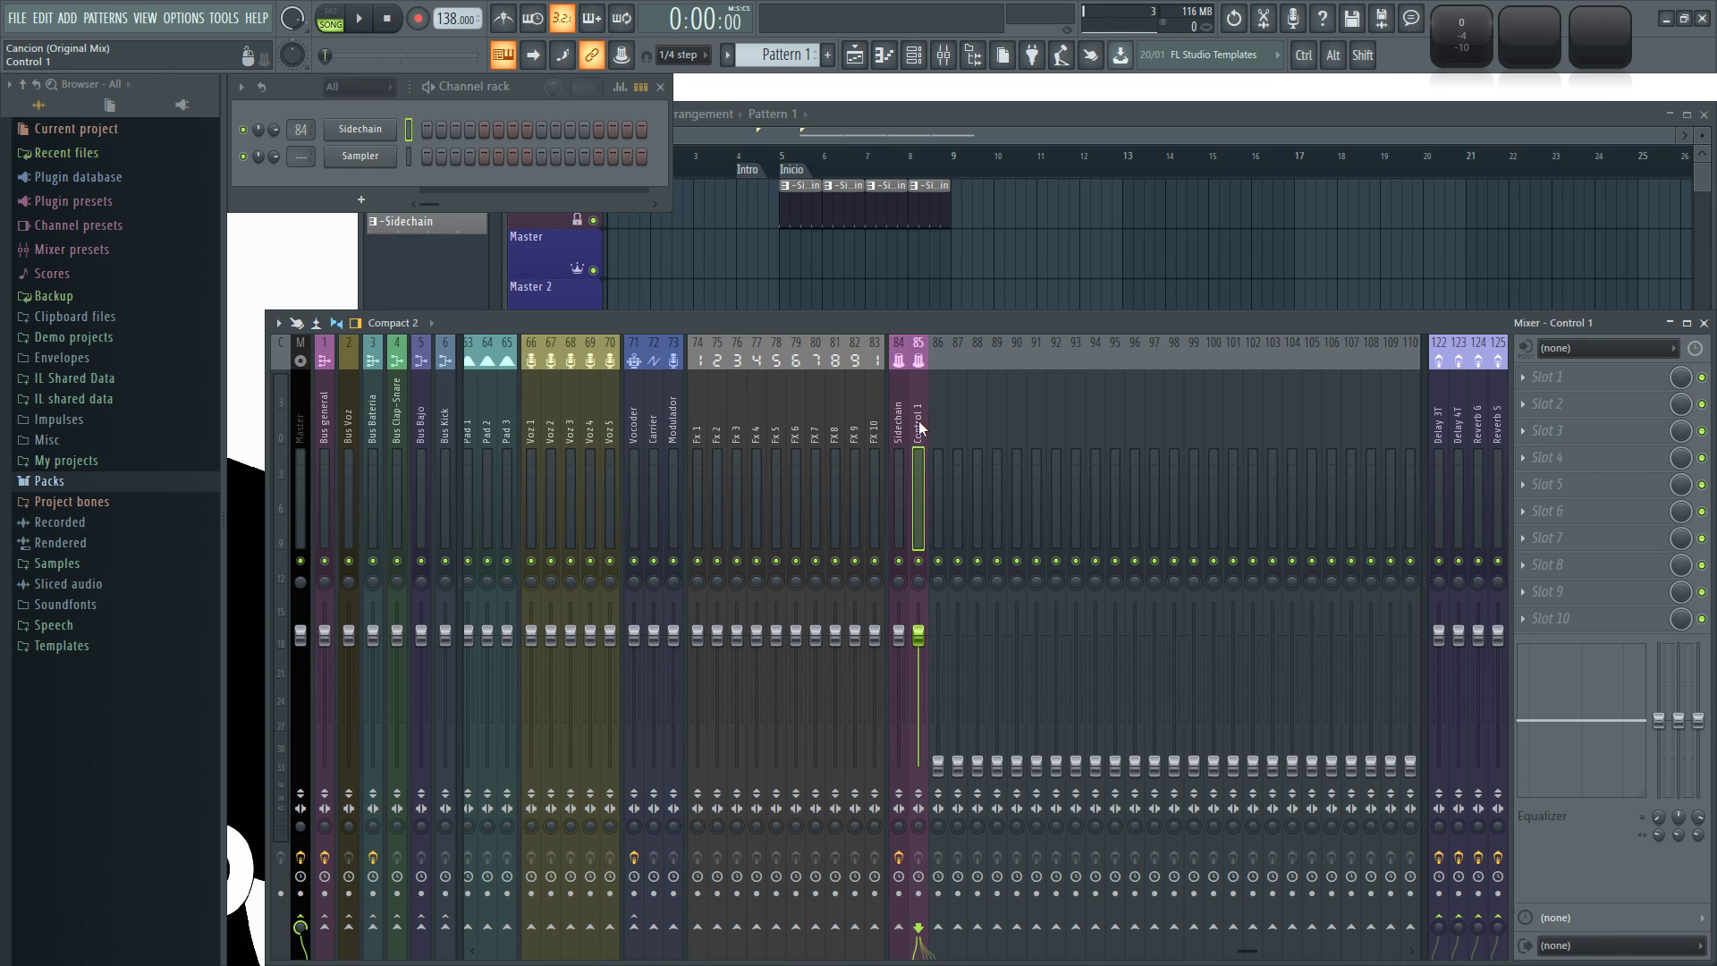
Inspect the routing of the bus tracks one by one, from Bus Kick back to Bus general
{"action": "scroll", "coordinate": [919, 420], "scroll_direction": "up", "scroll_amount": 15}
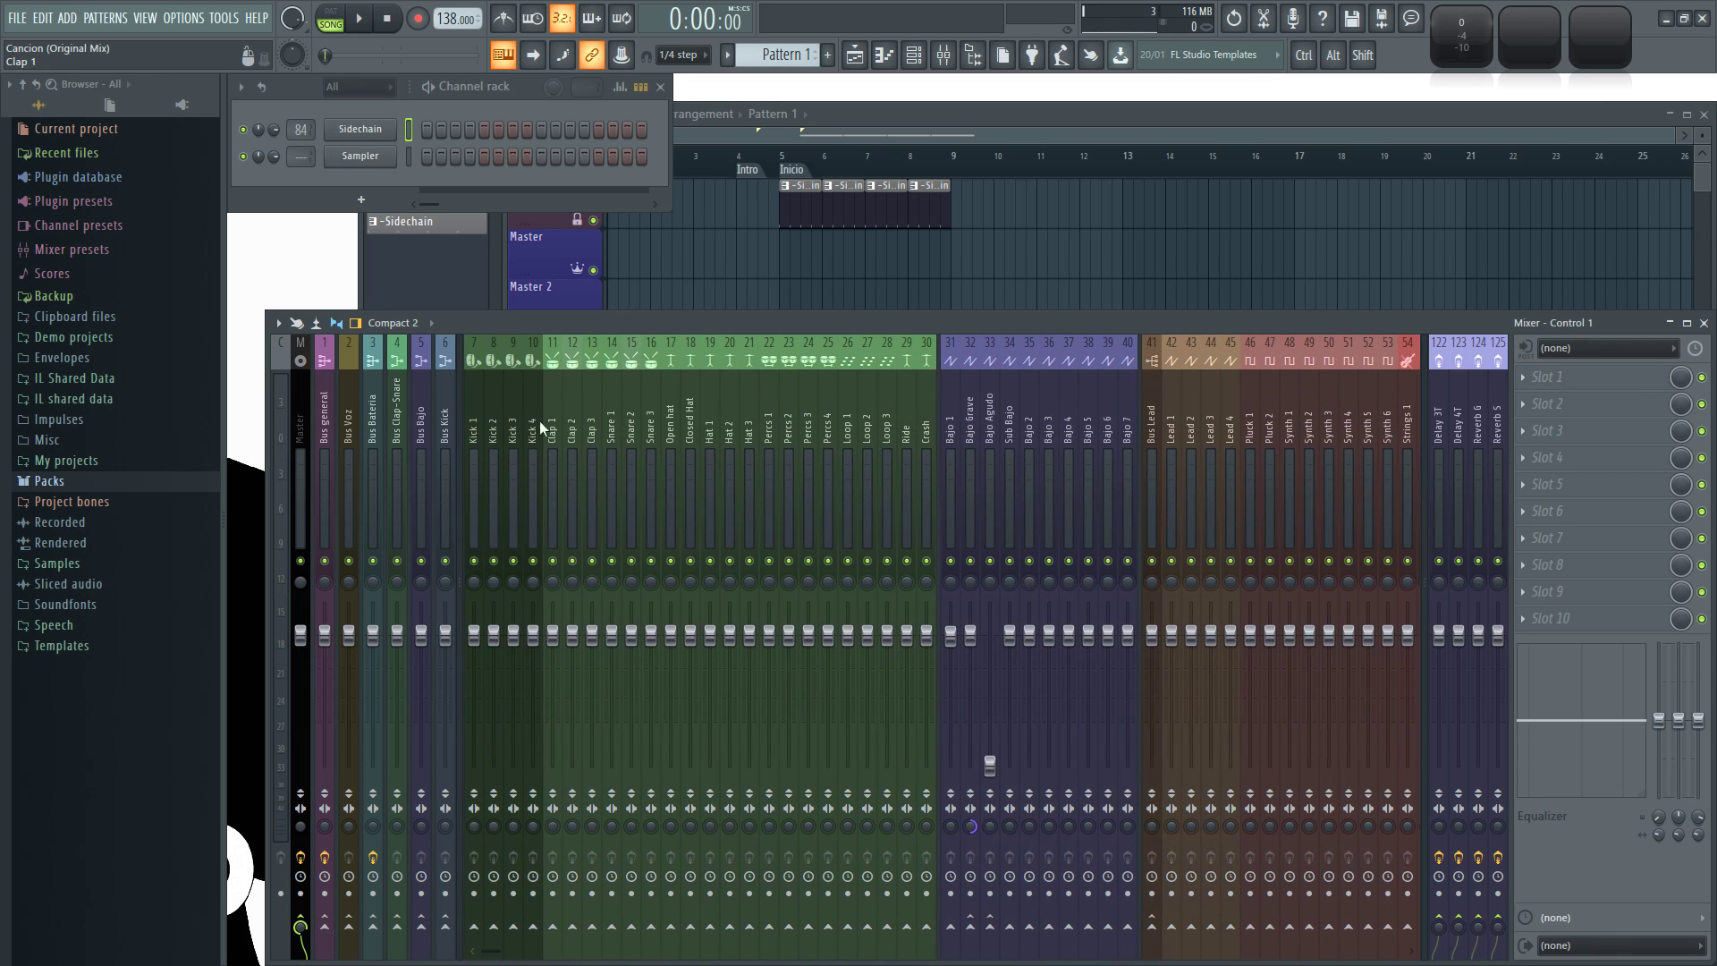
{"action": "left_click", "coordinate": [443, 389]}
{"action": "left_click", "coordinate": [421, 402]}
{"action": "left_click", "coordinate": [385, 416]}
{"action": "left_click", "coordinate": [373, 420]}
{"action": "left_click", "coordinate": [349, 434]}
{"action": "left_click", "coordinate": [324, 431]}
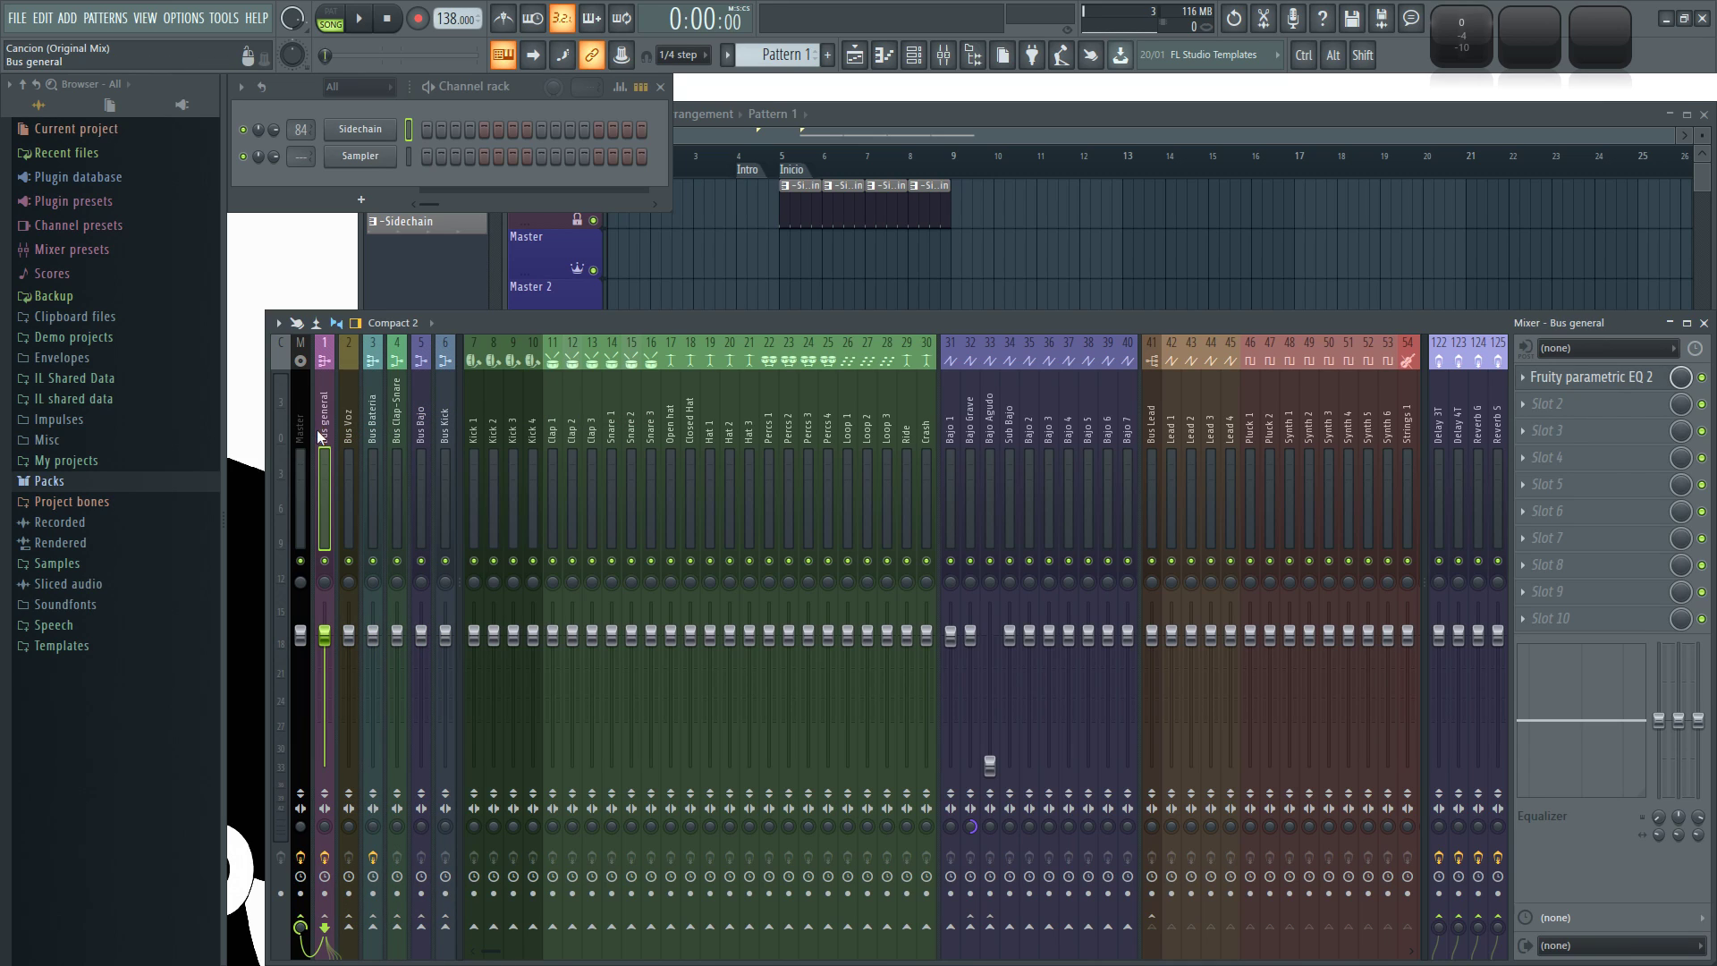
Inspect the Master track's analysis effects by viewing its RMS meter, spectrum and vectorscope displays one after another
{"action": "left_click", "coordinate": [302, 410]}
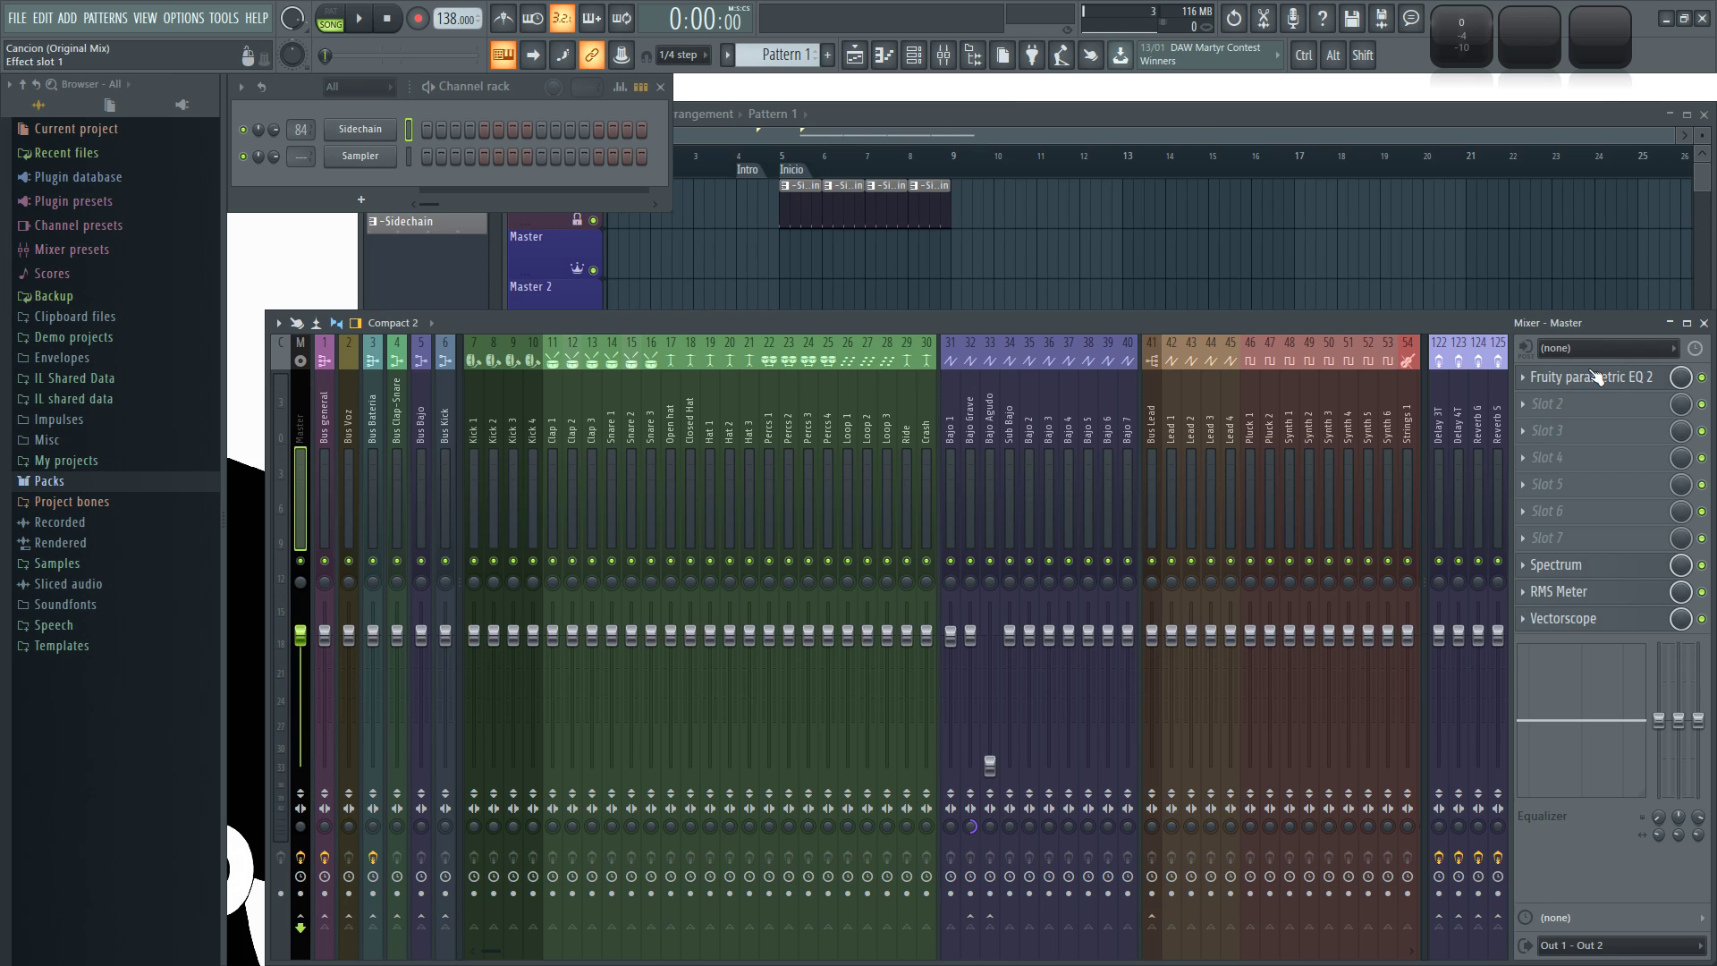
{"action": "left_click", "coordinate": [1583, 570]}
{"action": "left_click", "coordinate": [1583, 571]}
{"action": "left_click", "coordinate": [1577, 595]}
{"action": "left_click", "coordinate": [1578, 596]}
{"action": "left_click", "coordinate": [1468, 29]}
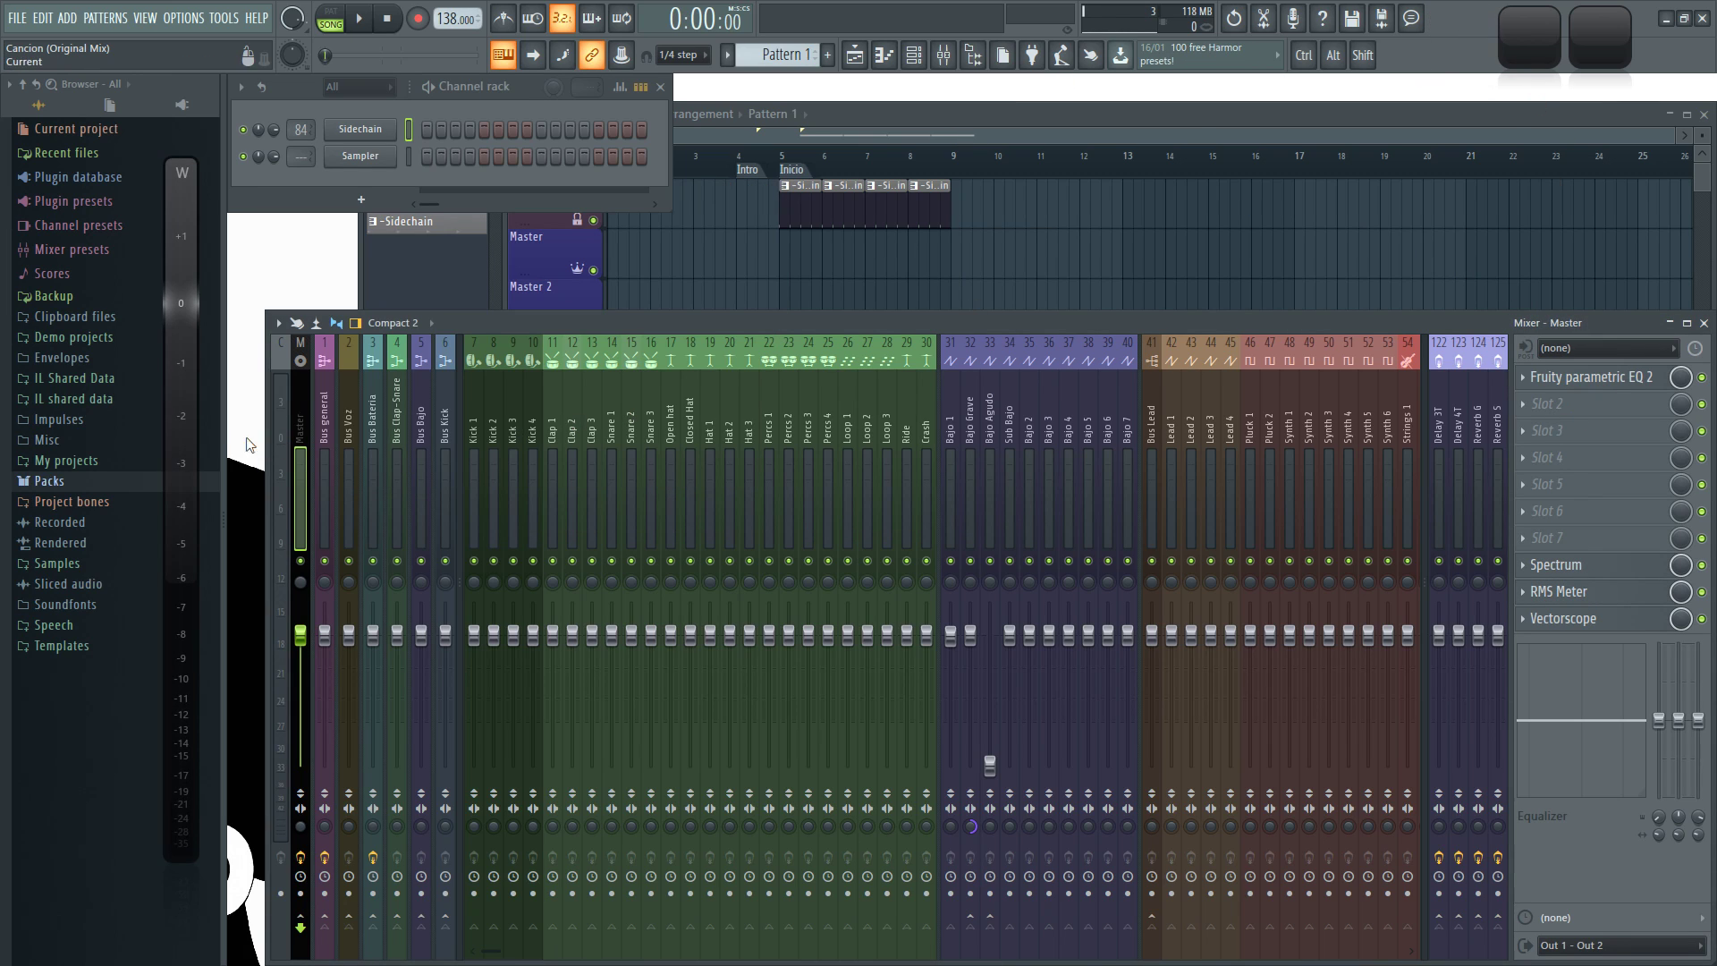
{"action": "left_click", "coordinate": [1543, 41]}
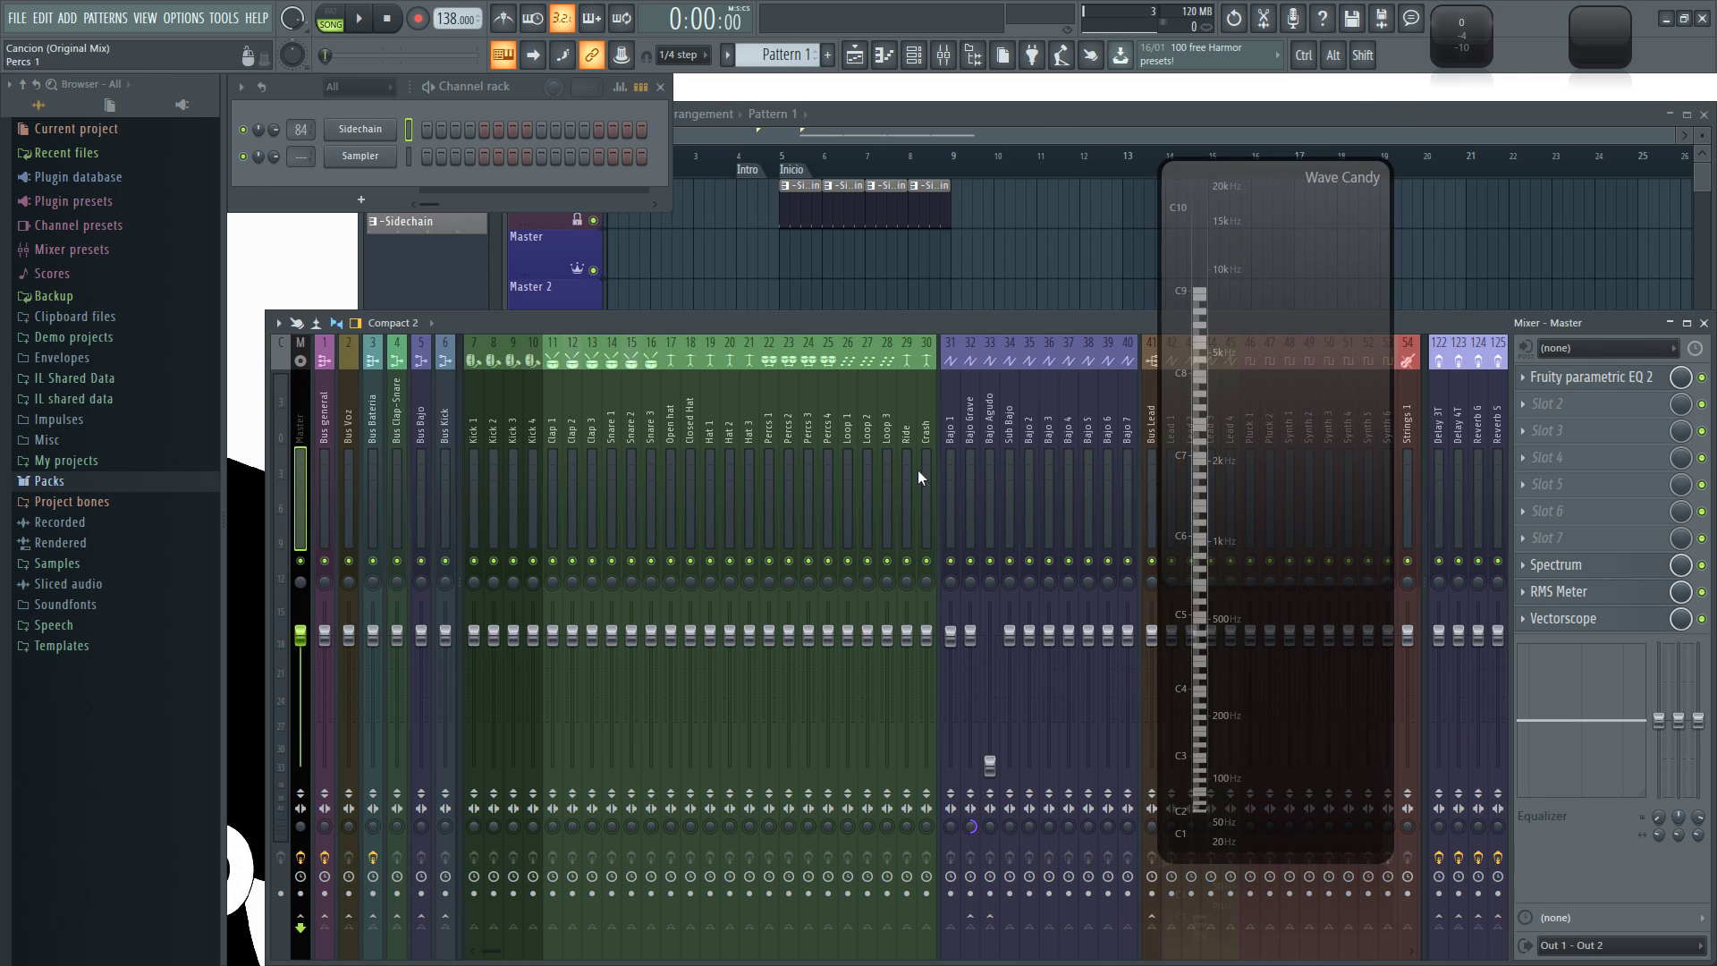
{"action": "left_click", "coordinate": [1602, 25]}
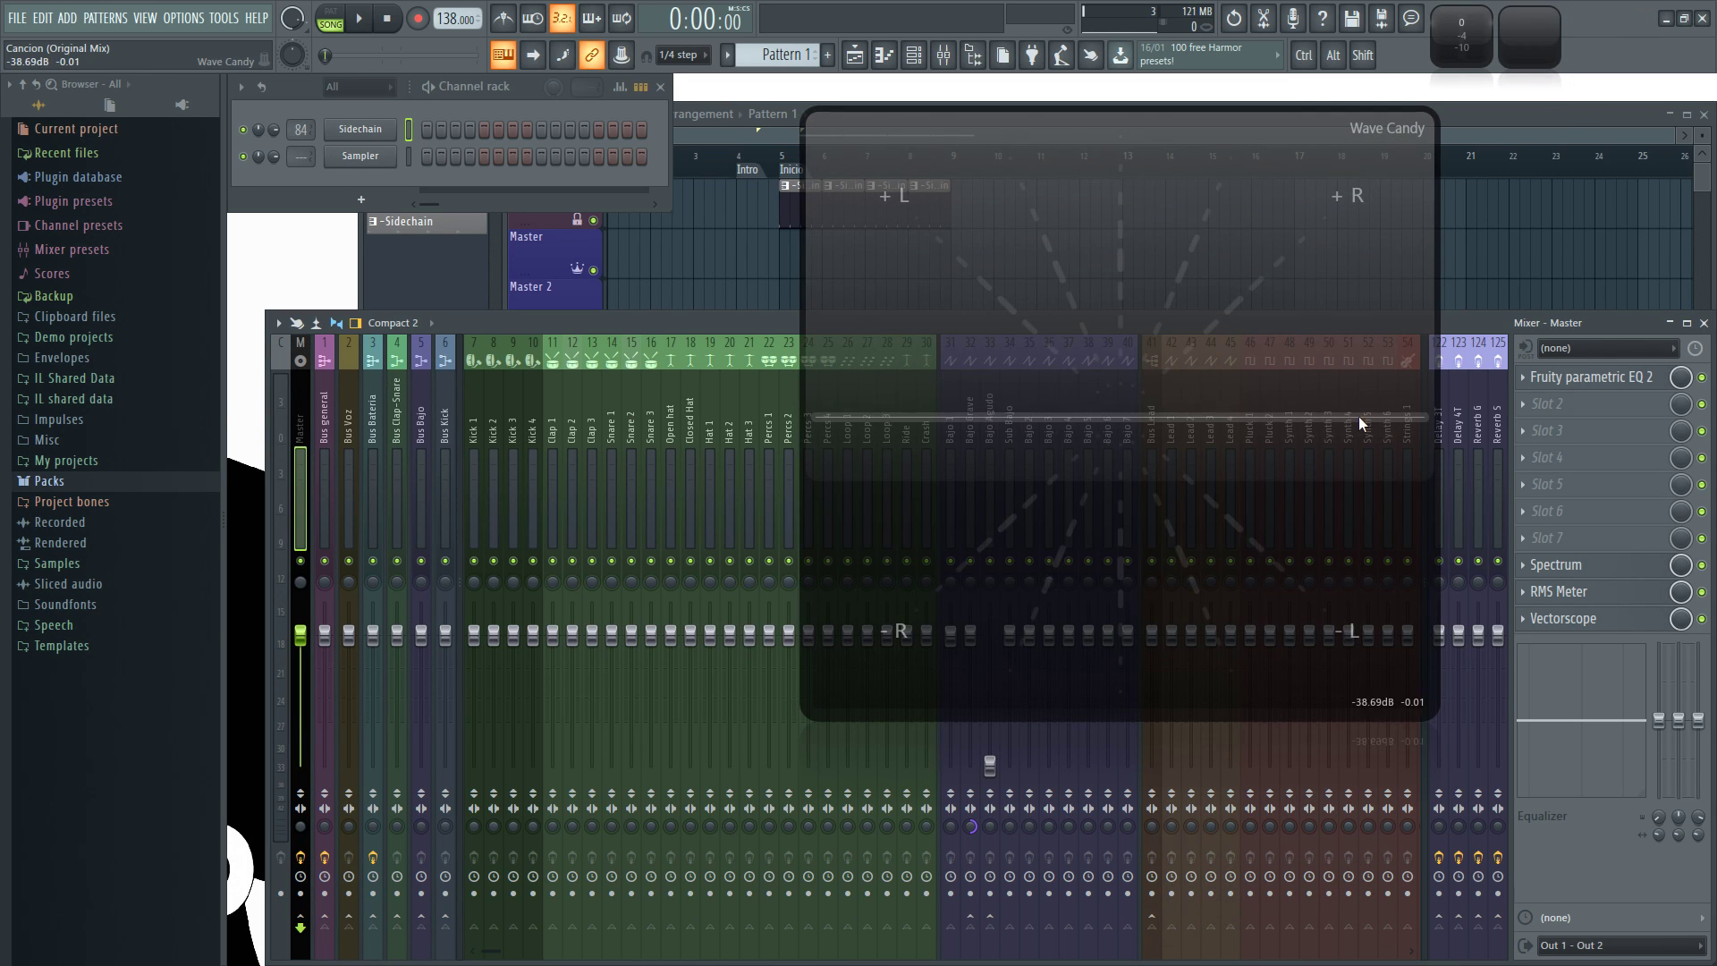
{"action": "left_click", "coordinate": [1227, 304]}
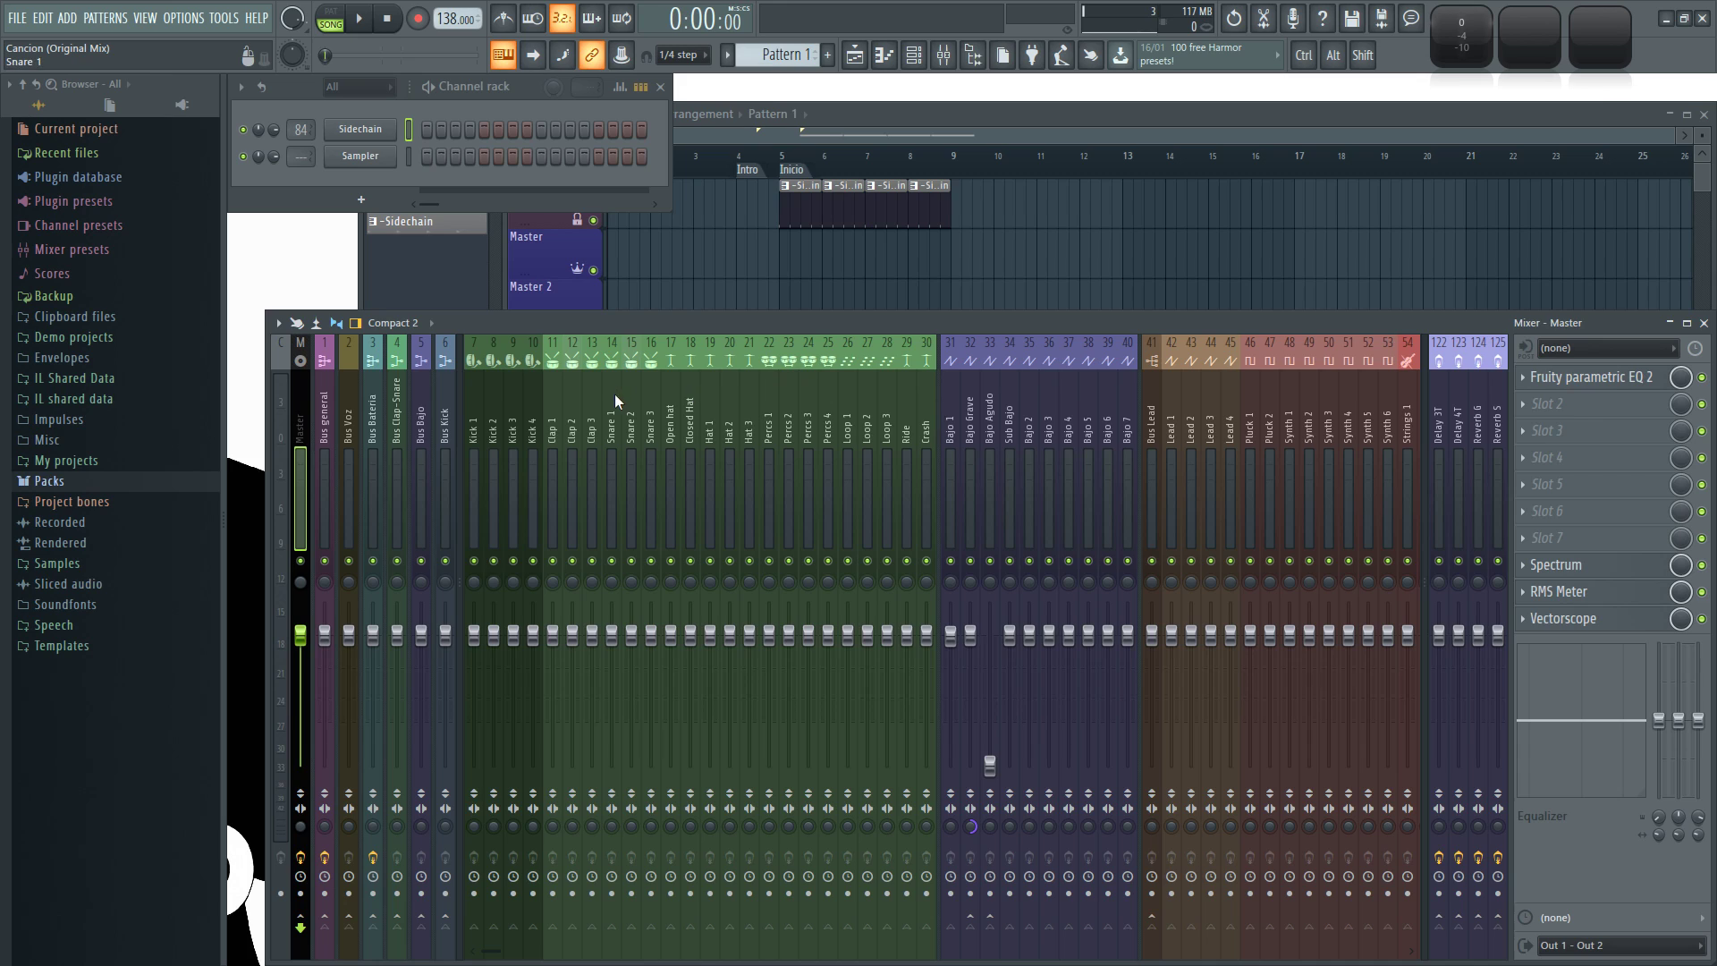
{"action": "scroll", "coordinate": [614, 401], "scroll_direction": "down", "scroll_amount": 5}
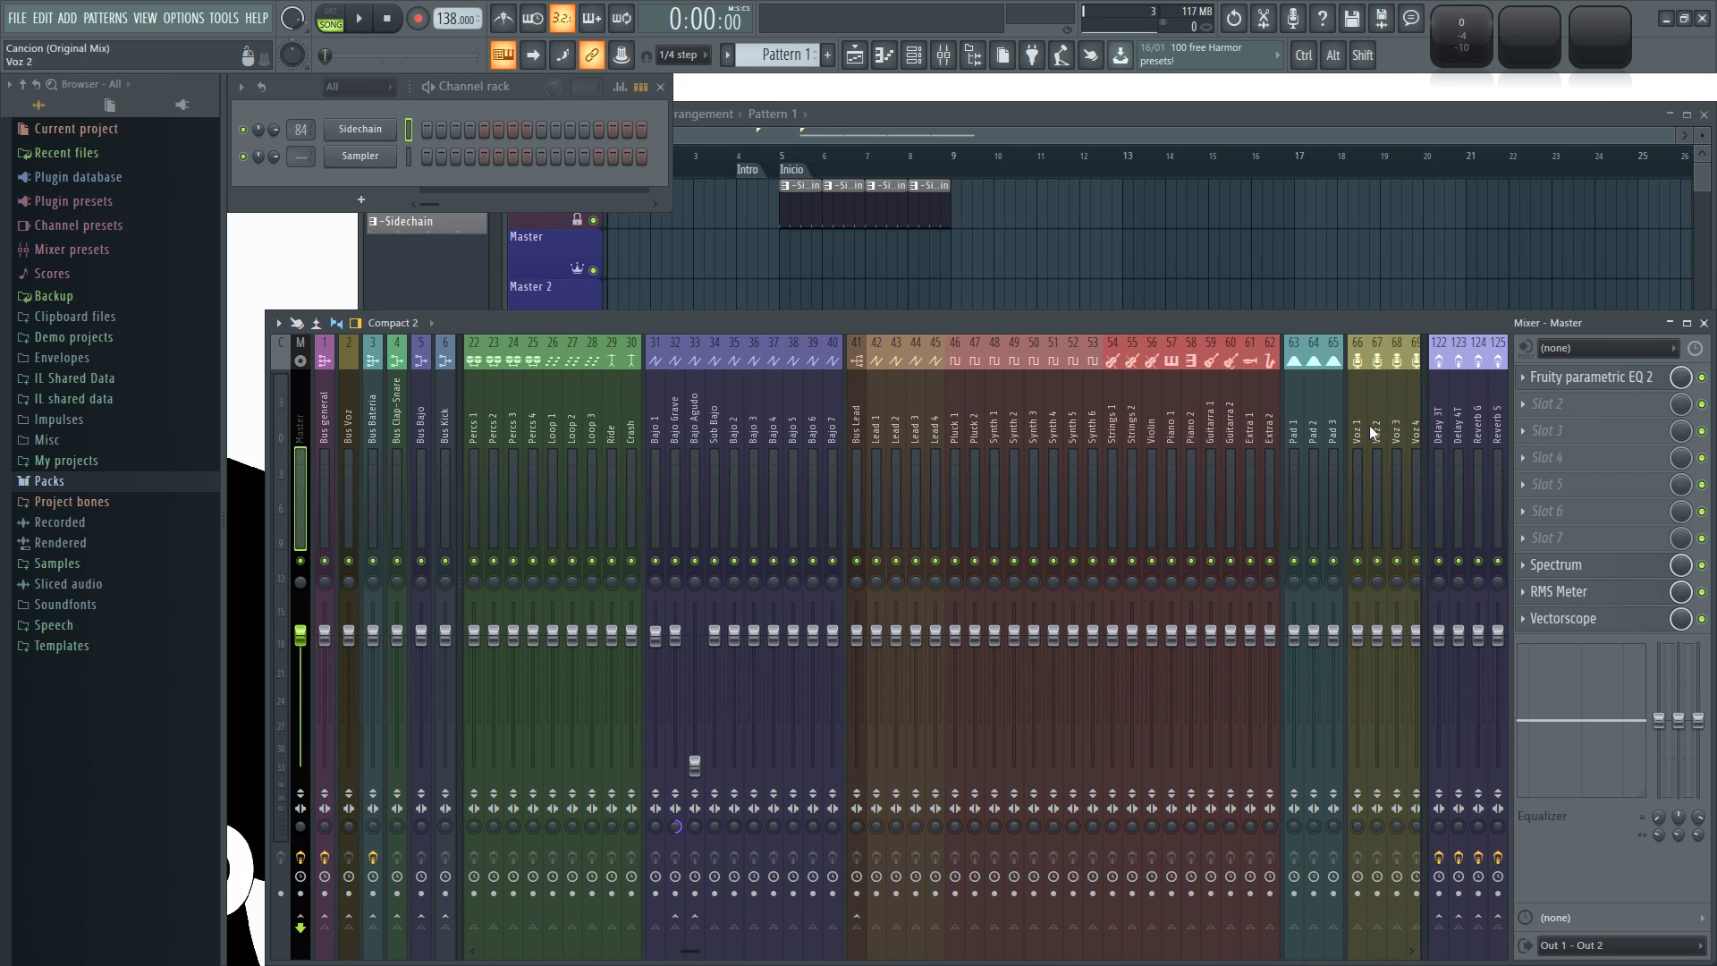